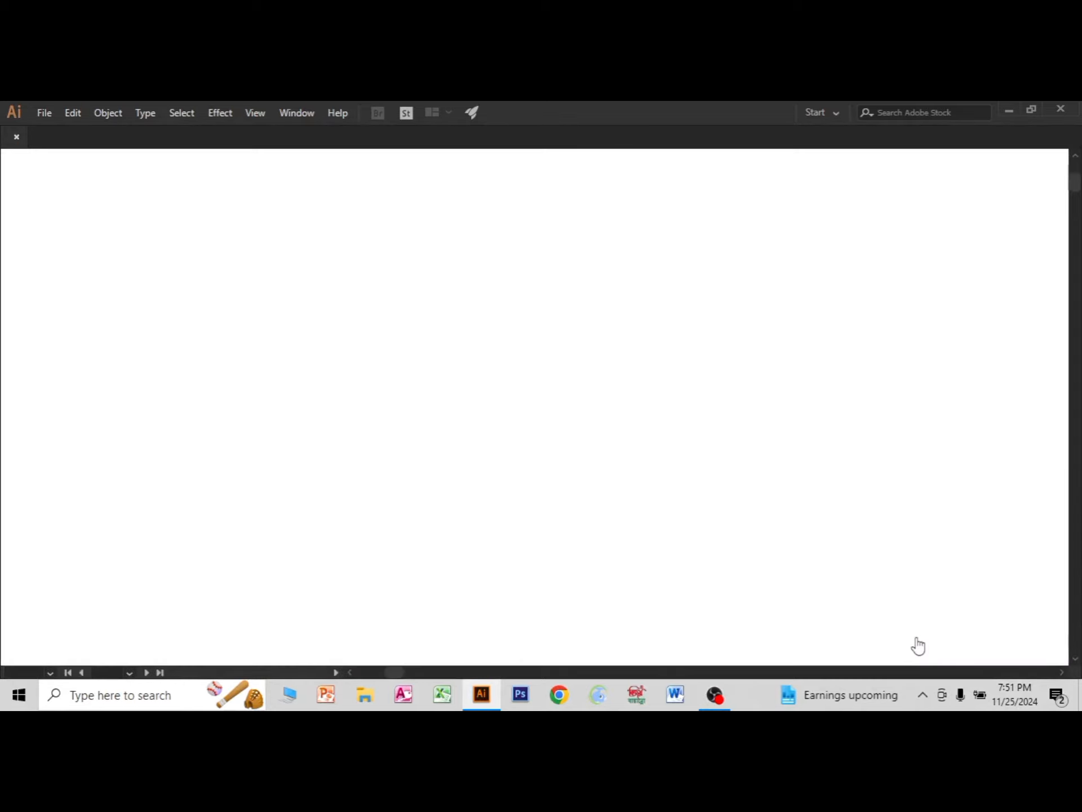
# Draw a white rectangle with a 1 pt black stroke that covers the whole artboard.
pyautogui.scroll(-2, 600, 396)
pyautogui.scroll(1, 600, 396)
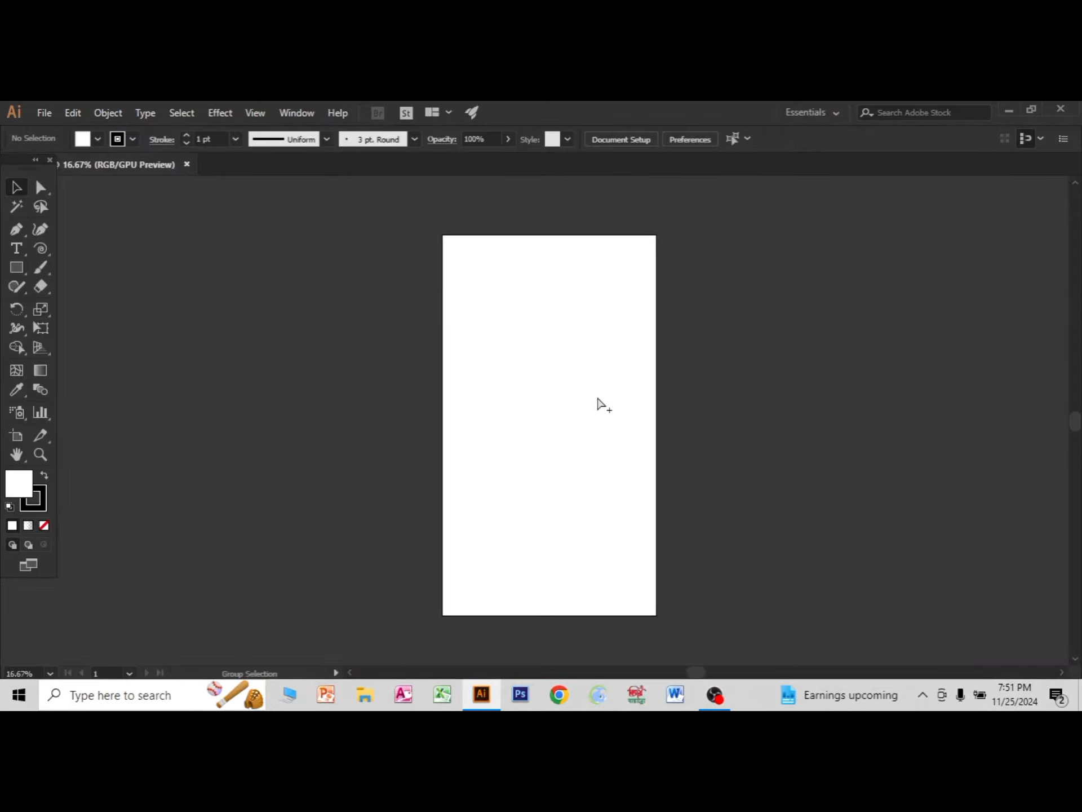
pyautogui.moveTo(592, 407); pyautogui.dragTo(494, 404)
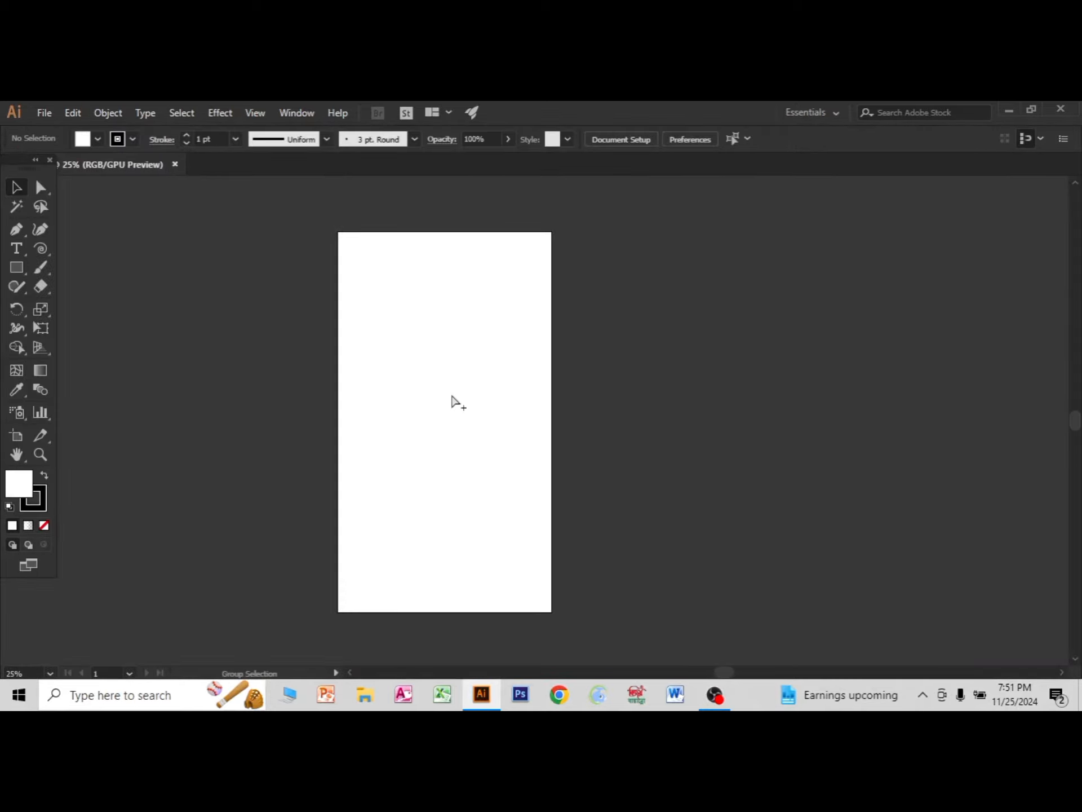
pyautogui.moveTo(16, 263); pyautogui.dragTo(58, 262)
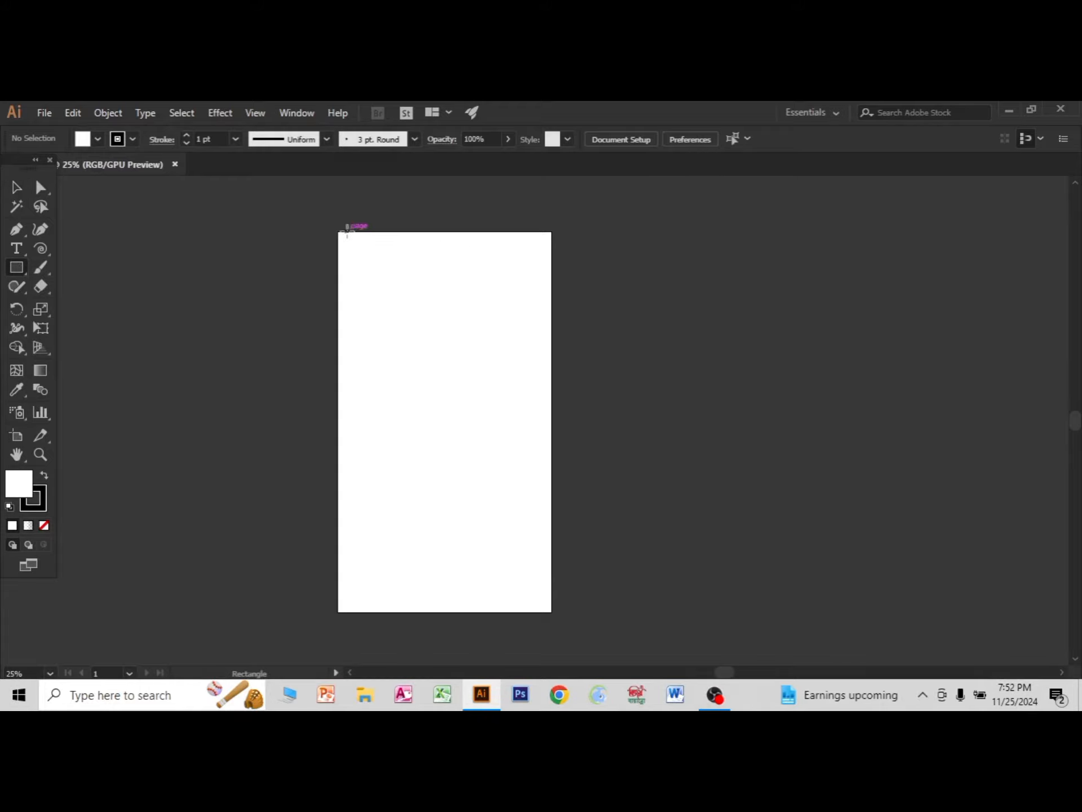
pyautogui.moveTo(339, 232); pyautogui.dragTo(553, 613)
pyautogui.click(16, 190)
pyautogui.click(189, 316)
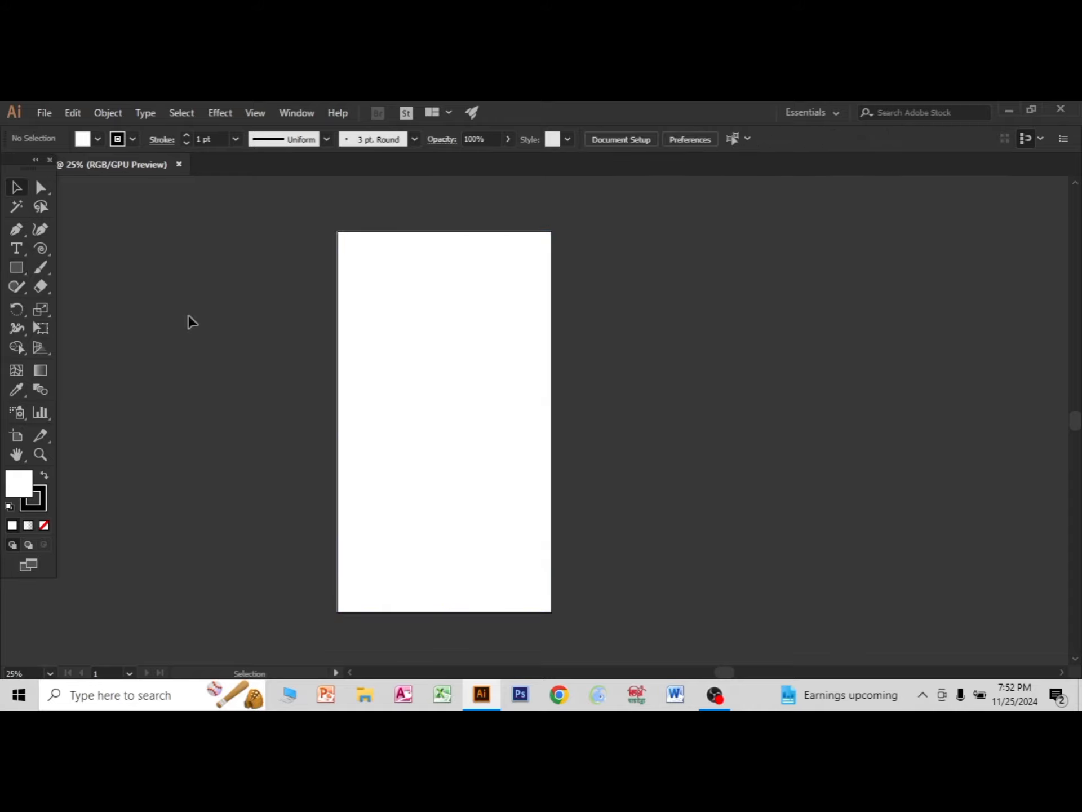
pyautogui.moveTo(203, 314); pyautogui.dragTo(418, 491)
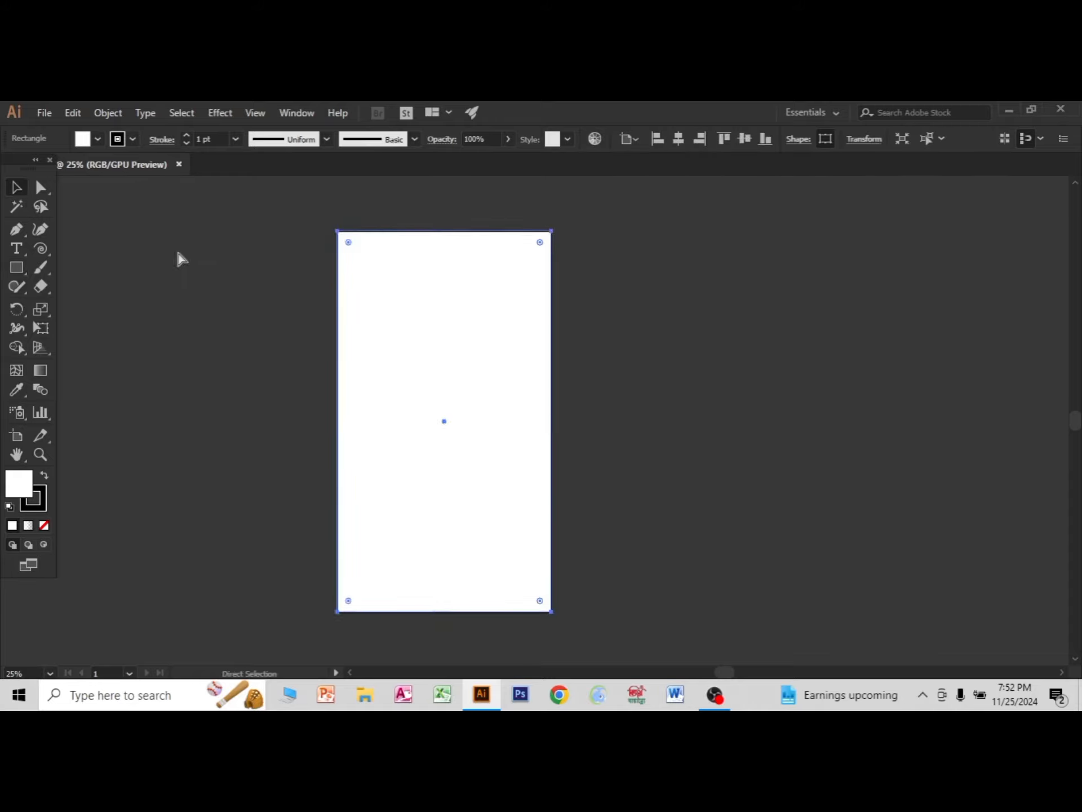
pyautogui.click(175, 311)
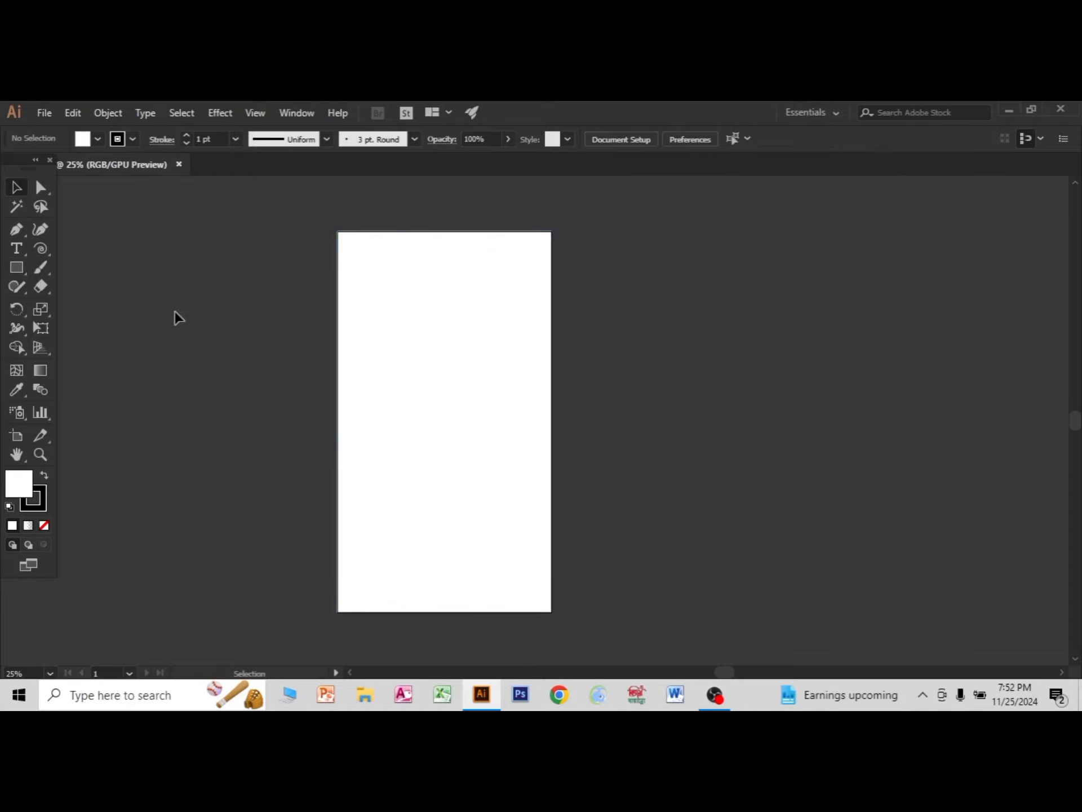
# Draw a full-width header bar along the artboard's upper edge with a light blue fill and no stroke.
pyautogui.click(17, 268)
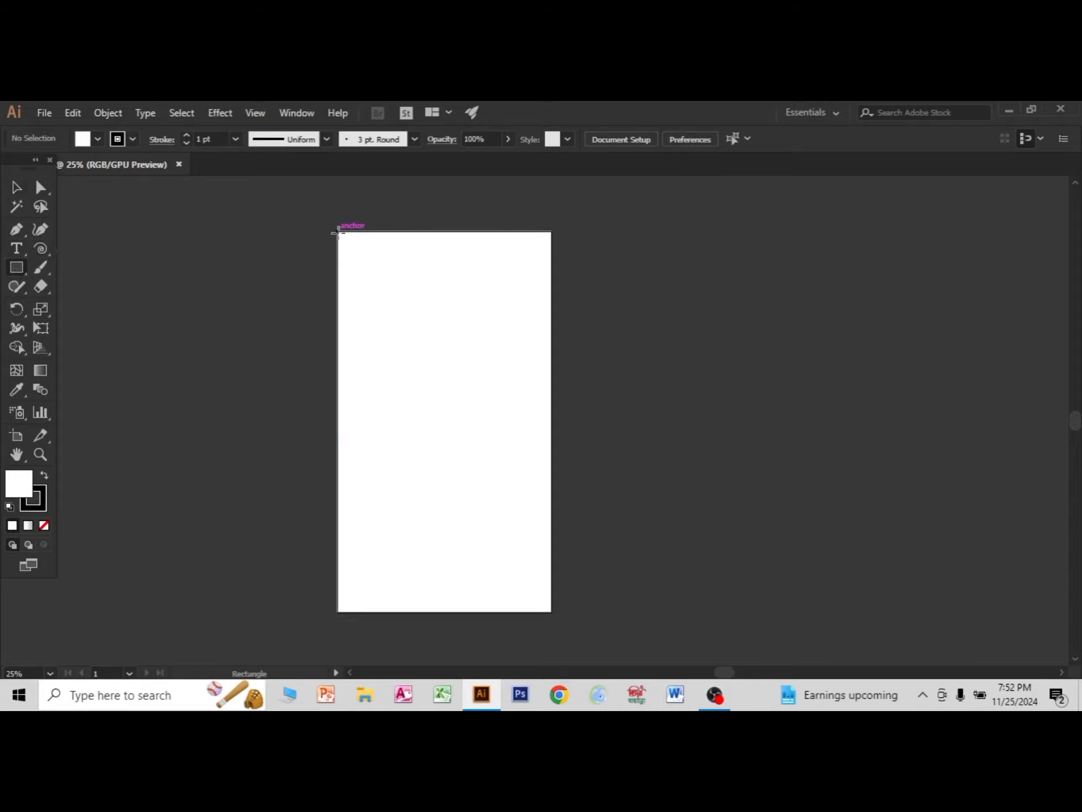
pyautogui.moveTo(337, 232); pyautogui.dragTo(552, 272)
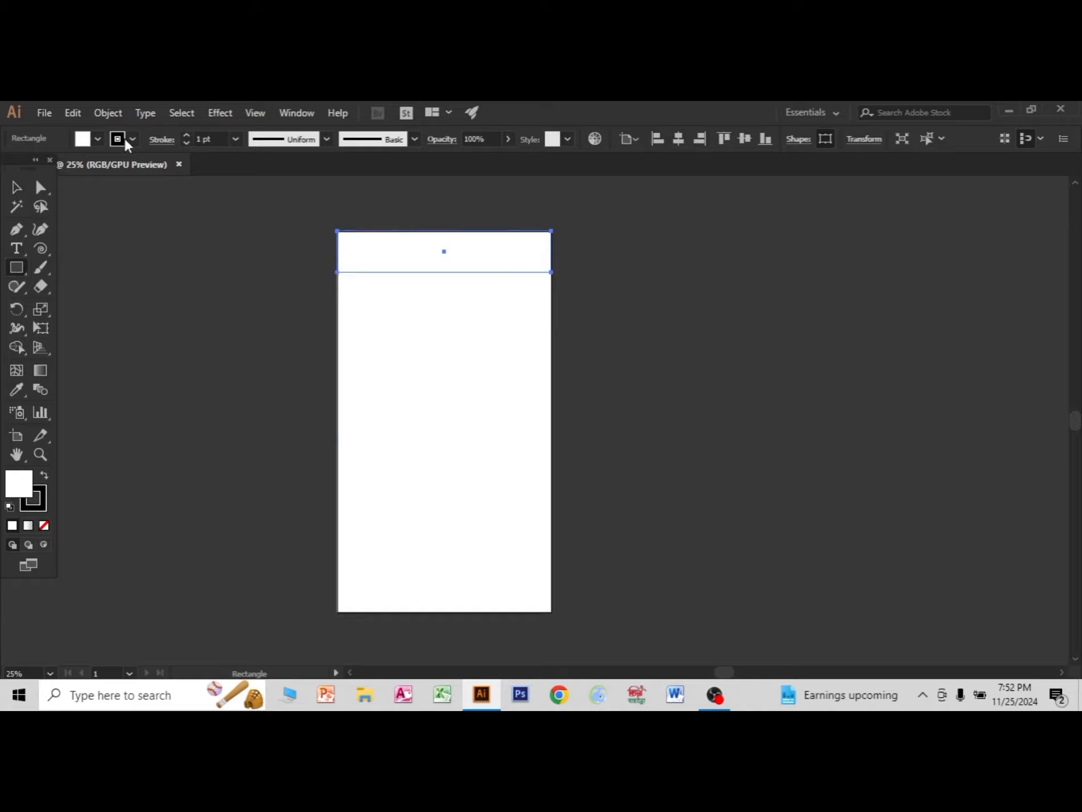
pyautogui.click(125, 140)
pyautogui.click(12, 167)
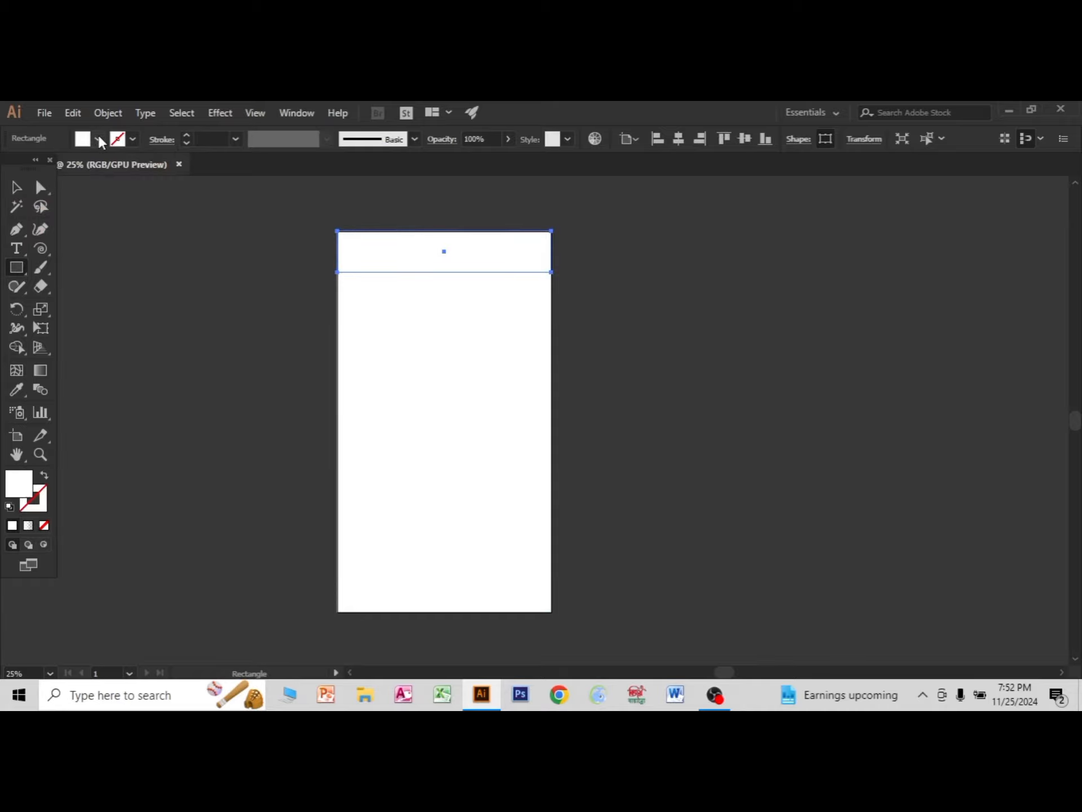
pyautogui.click(99, 140)
pyautogui.click(105, 178)
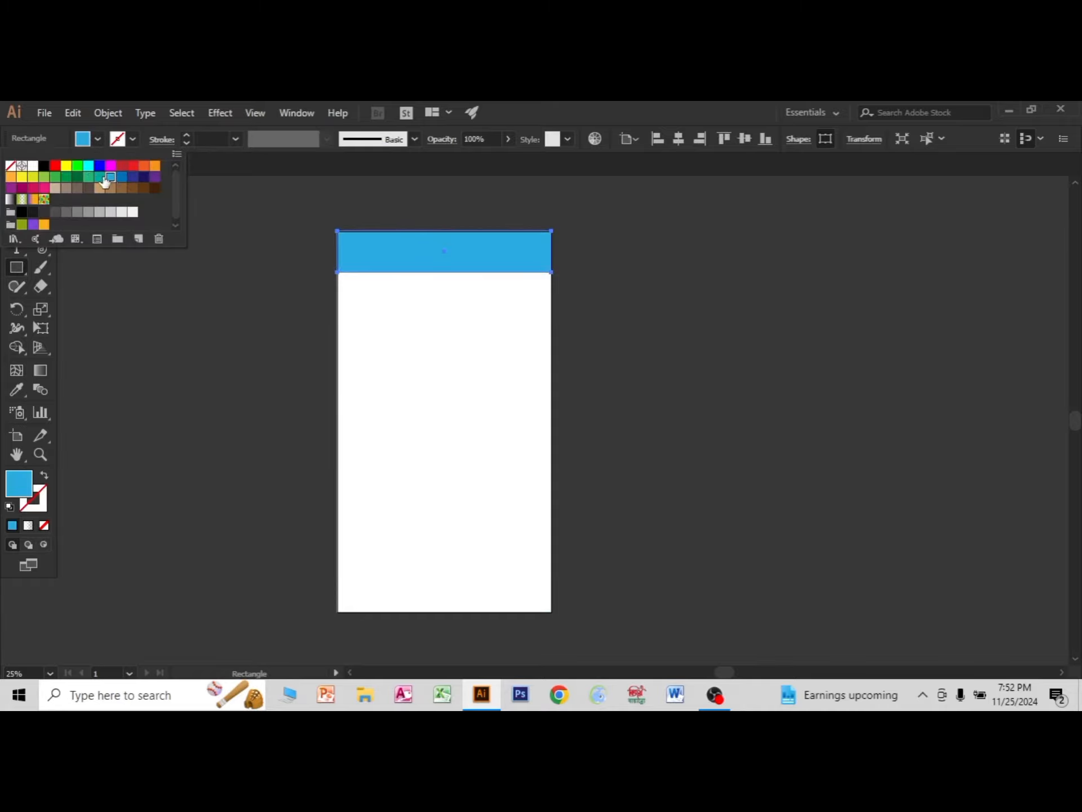
pyautogui.press('Escape')
pyautogui.click(16, 187)
pyautogui.click(166, 263)
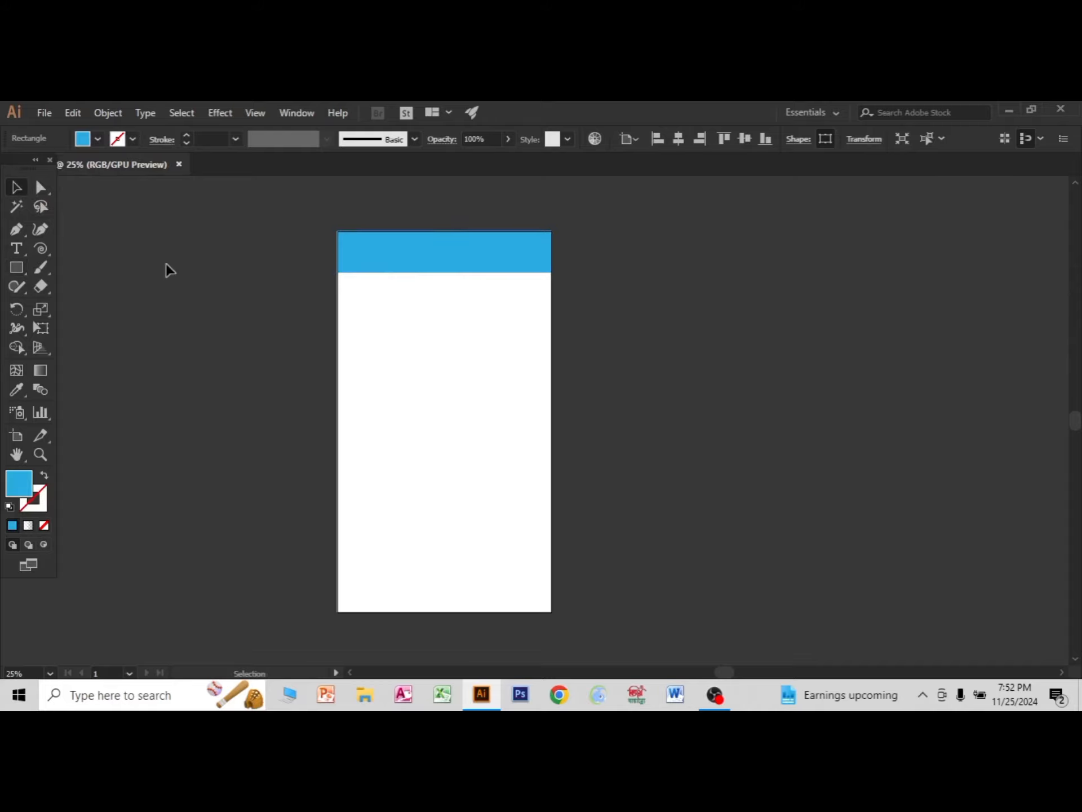
# Extend the lower edge of the blue header bar slightly downward.
pyautogui.click(363, 256)
pyautogui.click(451, 370)
pyautogui.click(454, 266)
pyautogui.moveTo(454, 269); pyautogui.dragTo(451, 274)
pyautogui.click(756, 390)
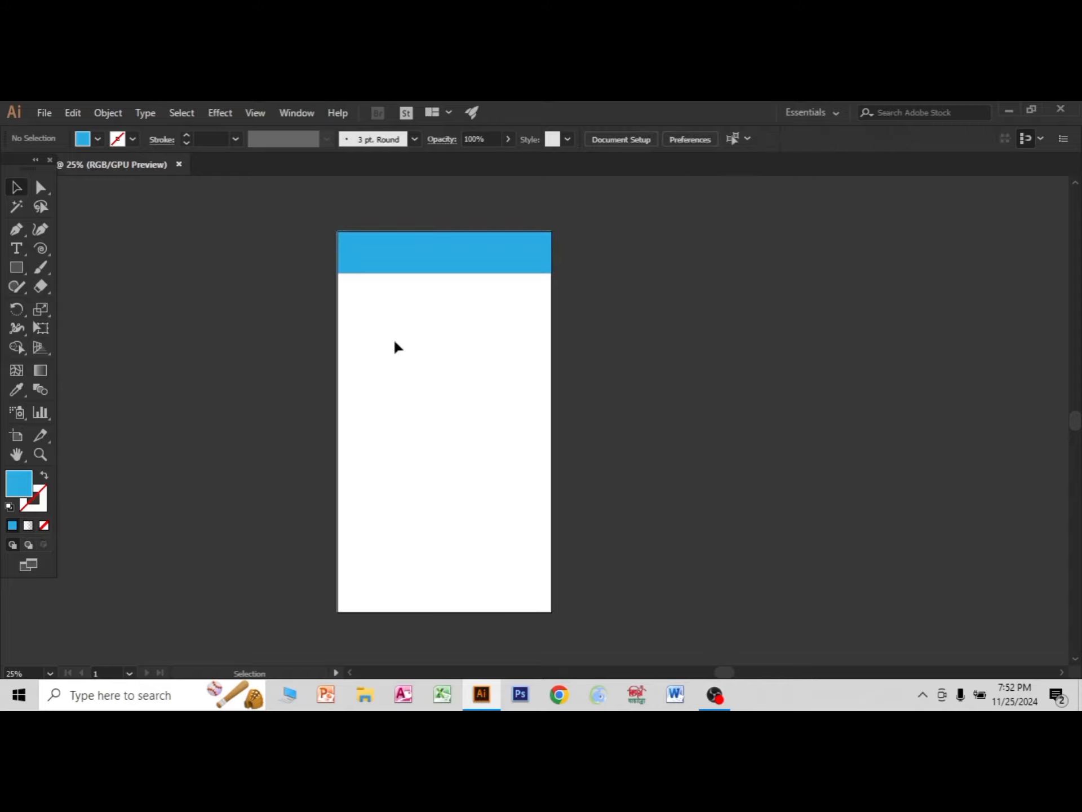
pyautogui.click(355, 271)
pyautogui.press('a')
pyautogui.click(487, 344)
# Draw a short, thin white bar without stroke near the upper-left corner of the blue header.
pyautogui.scroll(2, 452, 292)
pyautogui.scroll(5, 453, 292)
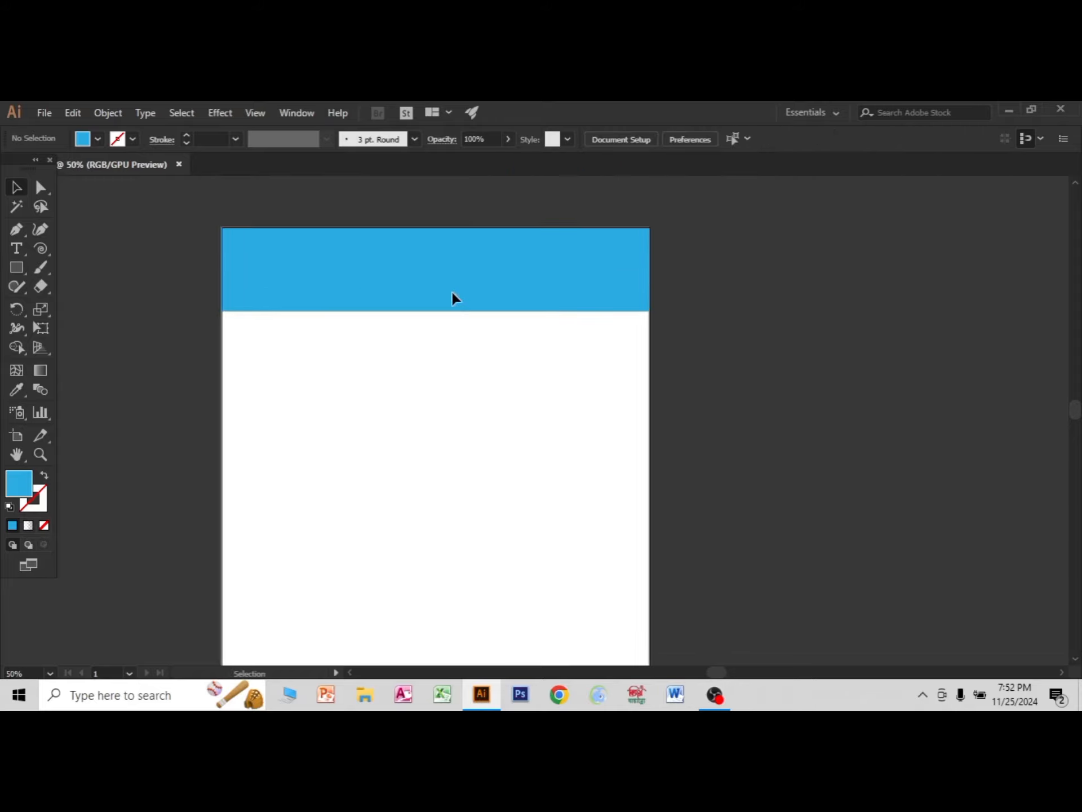
pyautogui.click(17, 270)
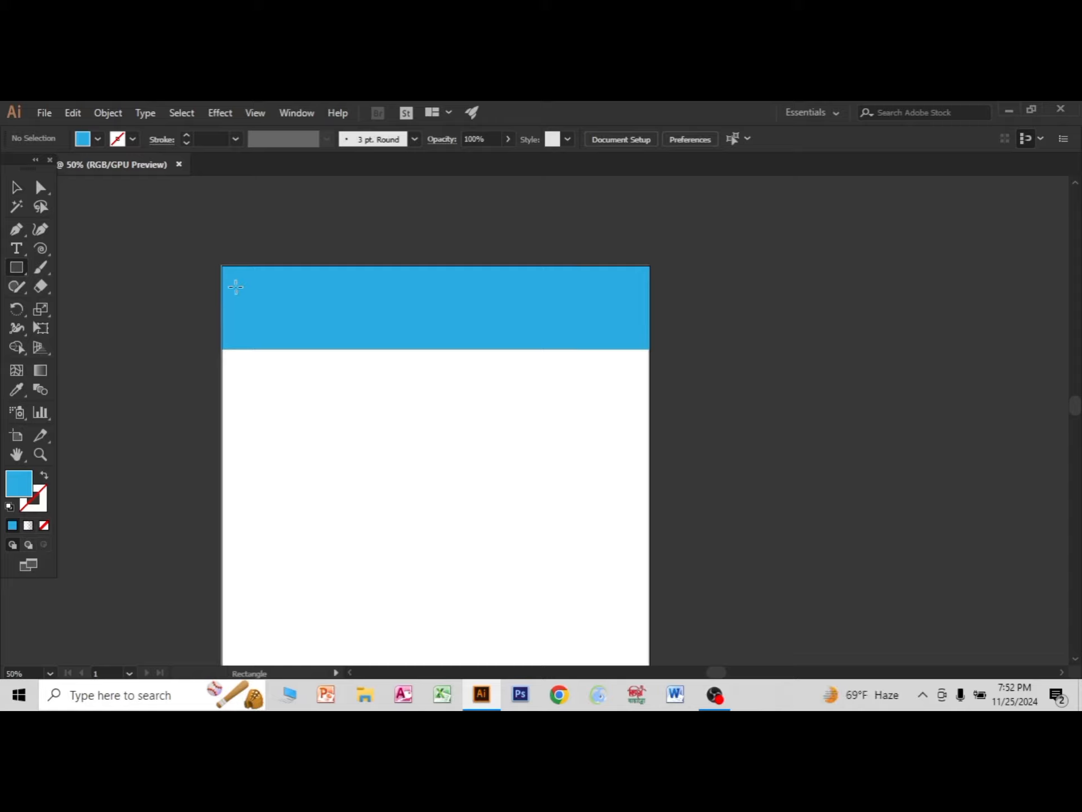
pyautogui.moveTo(236, 289); pyautogui.dragTo(305, 297)
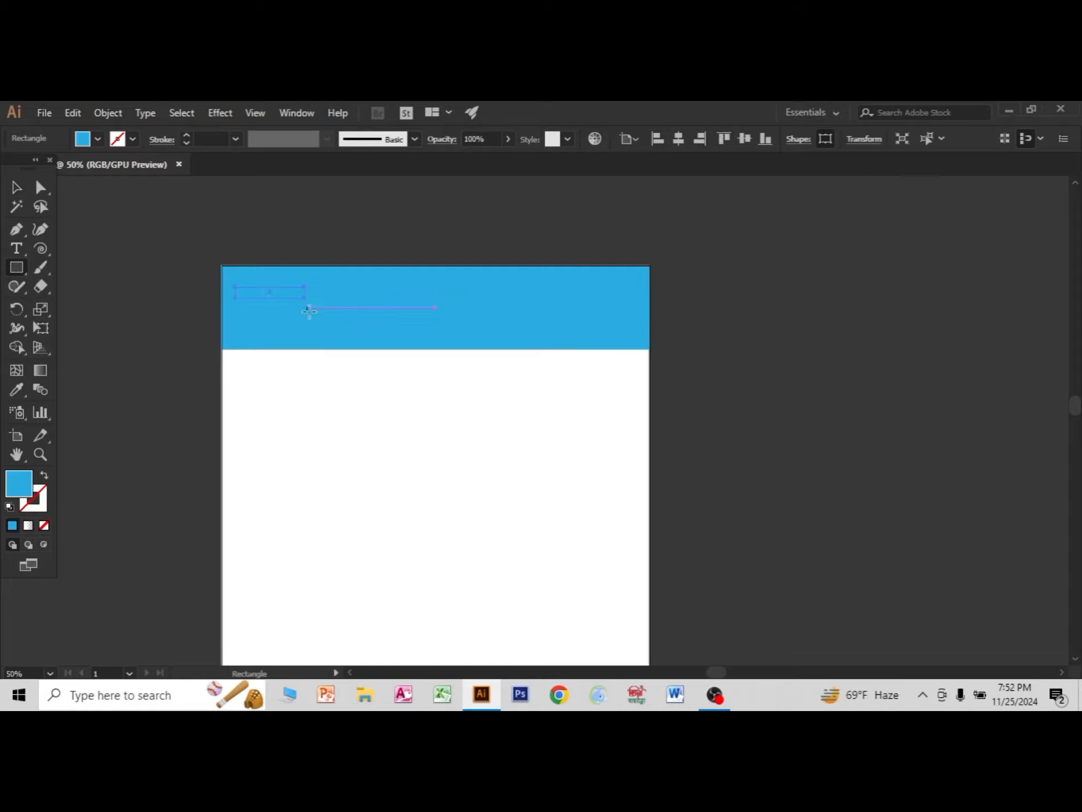
pyautogui.click(97, 139)
pyautogui.click(32, 171)
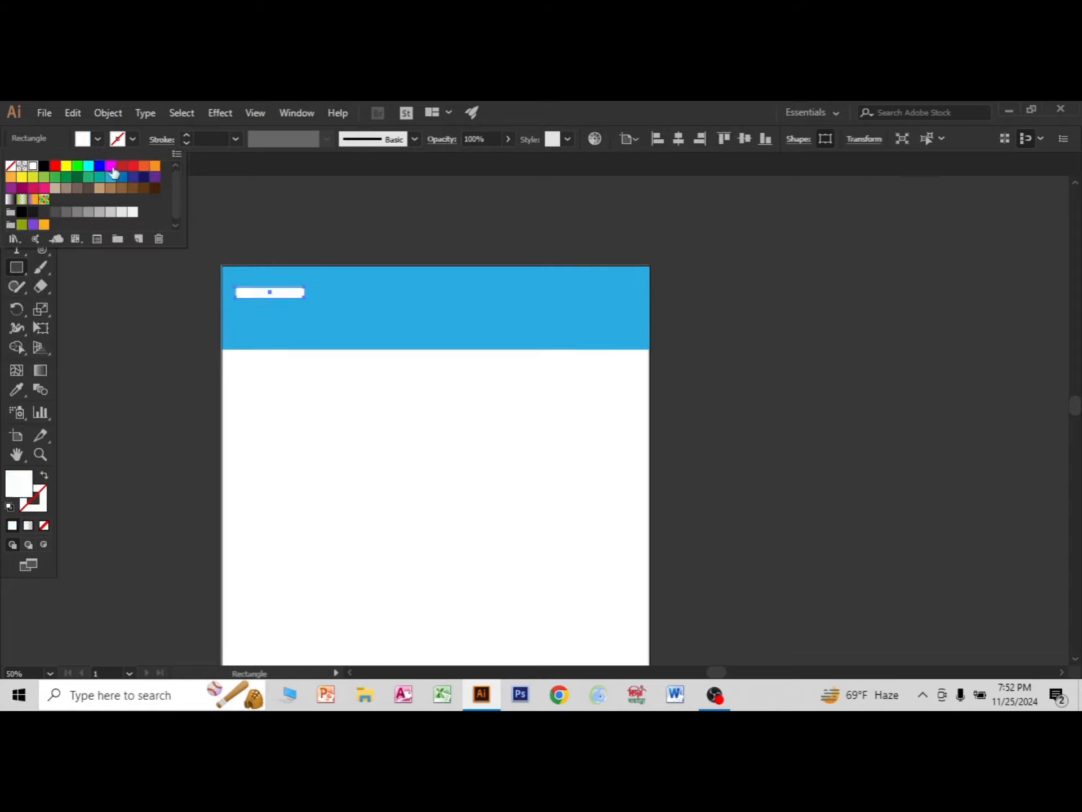
pyautogui.click(17, 187)
pyautogui.click(104, 264)
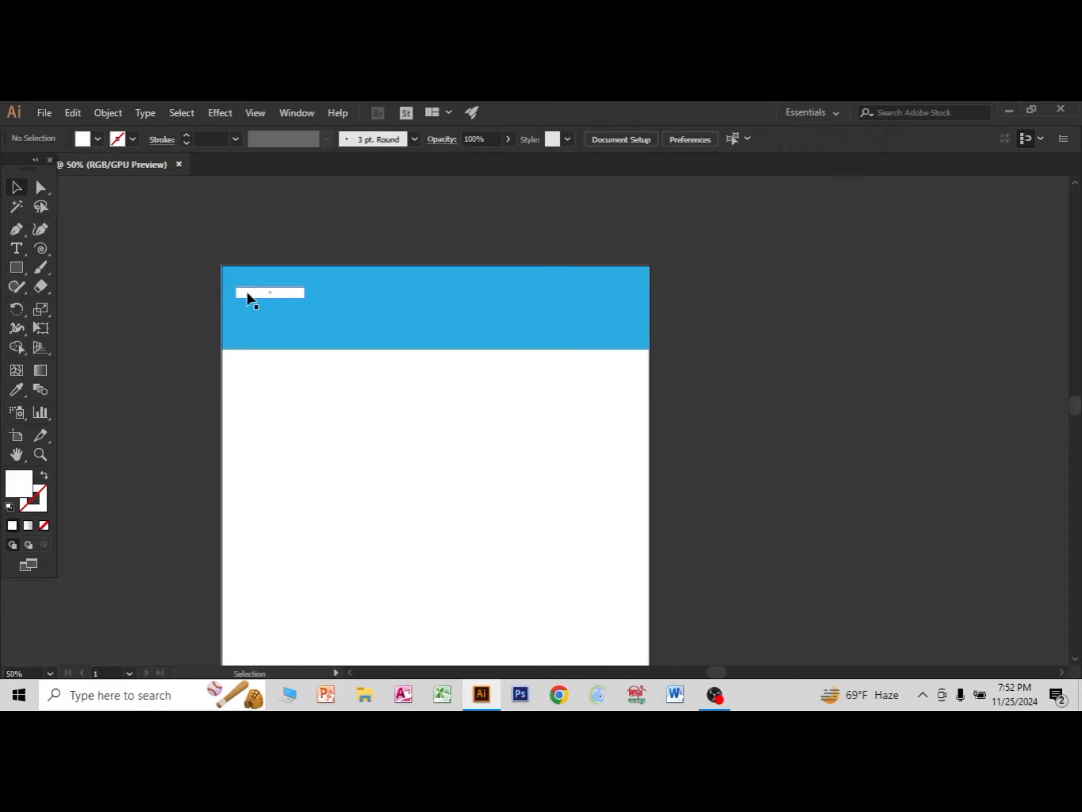
# Duplicate the small white bar just below itself and repeat the transformation for a third bar.
pyautogui.click(260, 294)
pyautogui.moveTo(281, 298); pyautogui.dragTo(282, 317)
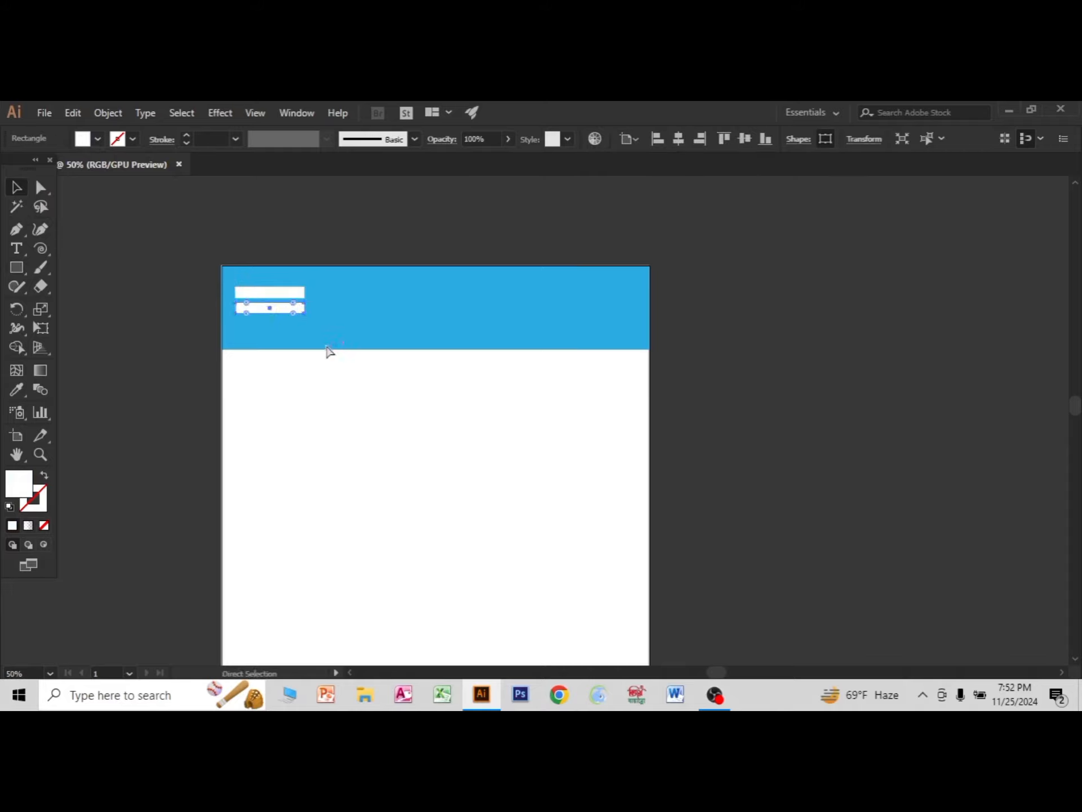
pyautogui.hotkey('ctrl', 'd')
pyautogui.keyDown('alt'); pyautogui.scroll(-2, 388, 413); pyautogui.keyUp('alt')
pyautogui.click(599, 493)
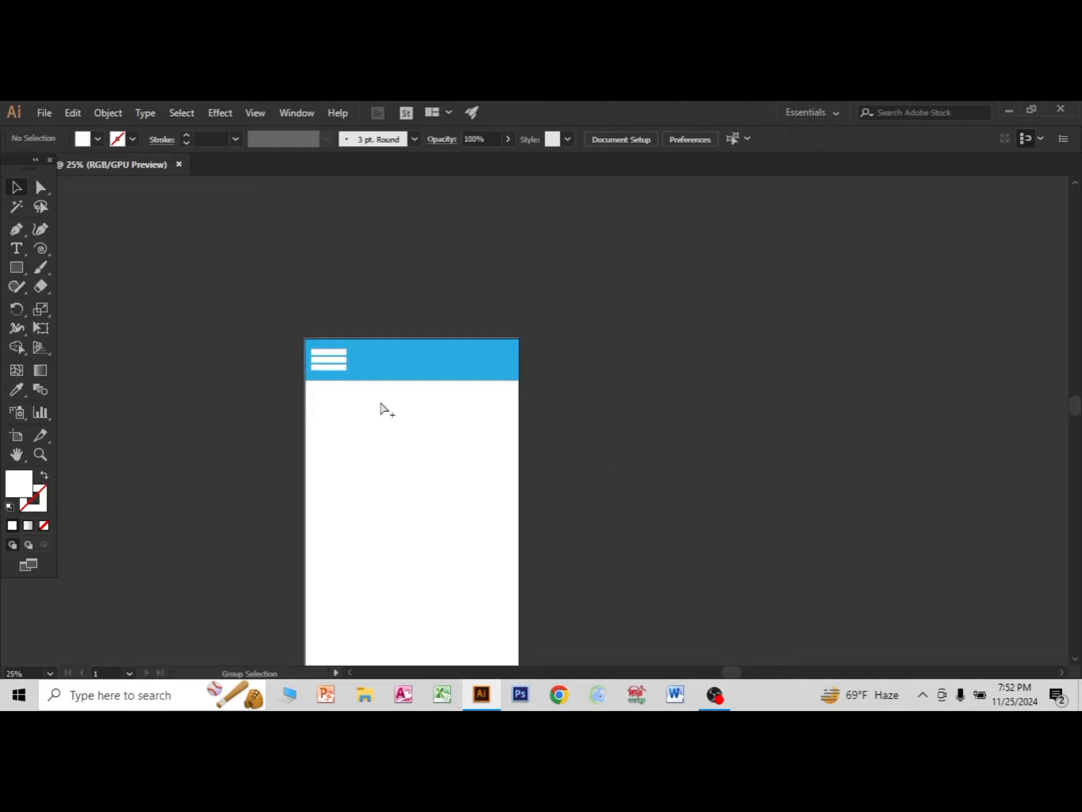
# Make the topmost white bar slightly thinner and delete the two bars beneath it.
pyautogui.keyDown('alt'); pyautogui.scroll(3, 378, 402); pyautogui.keyUp('alt')
pyautogui.click(269, 277)
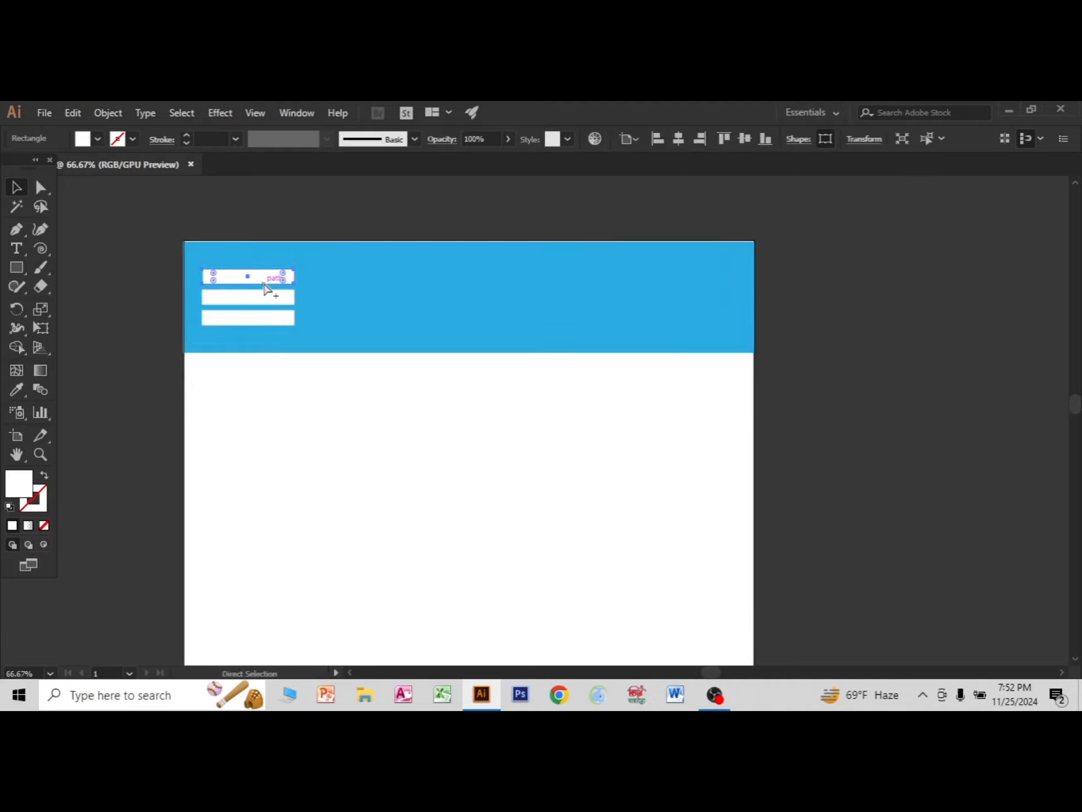
pyautogui.keyDown('alt'); pyautogui.scroll(3, 265, 288); pyautogui.keyUp('alt')
pyautogui.moveTo(219, 285); pyautogui.dragTo(222, 277)
pyautogui.click(236, 386)
pyautogui.press('Delete')
pyautogui.click(230, 339)
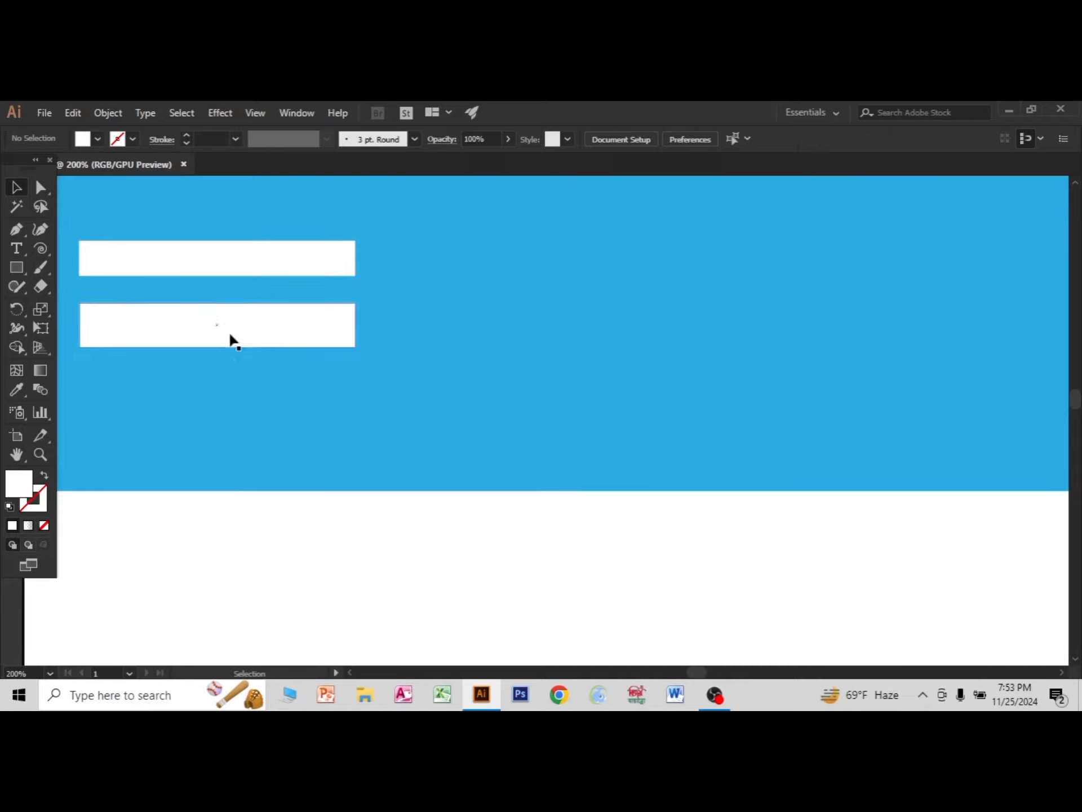
pyautogui.press('Delete')
# Duplicate the thinner white bar downward twice at equal spacing to form a three-line menu icon.
pyautogui.keyDown('alt'); pyautogui.scroll(-3, 218, 301); pyautogui.keyUp('alt')
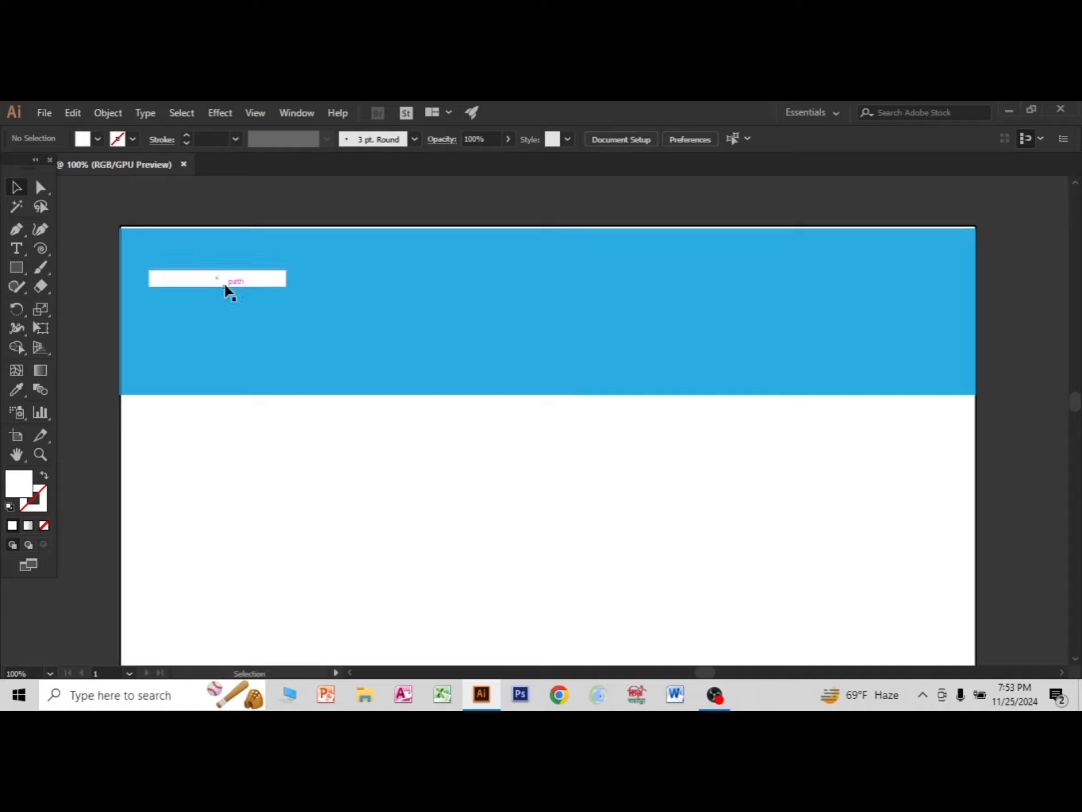
pyautogui.moveTo(225, 285); pyautogui.dragTo(223, 314)
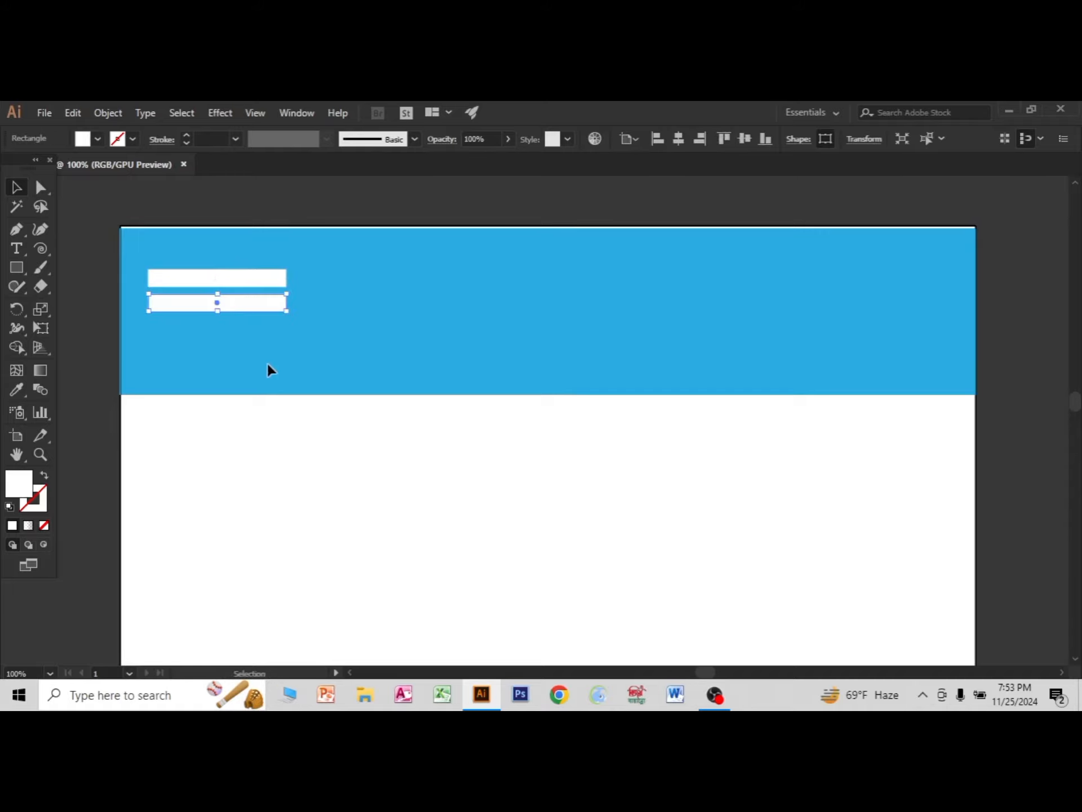
pyautogui.hotkey('ctrl', 'd')
pyautogui.scroll(-3, 461, 478)
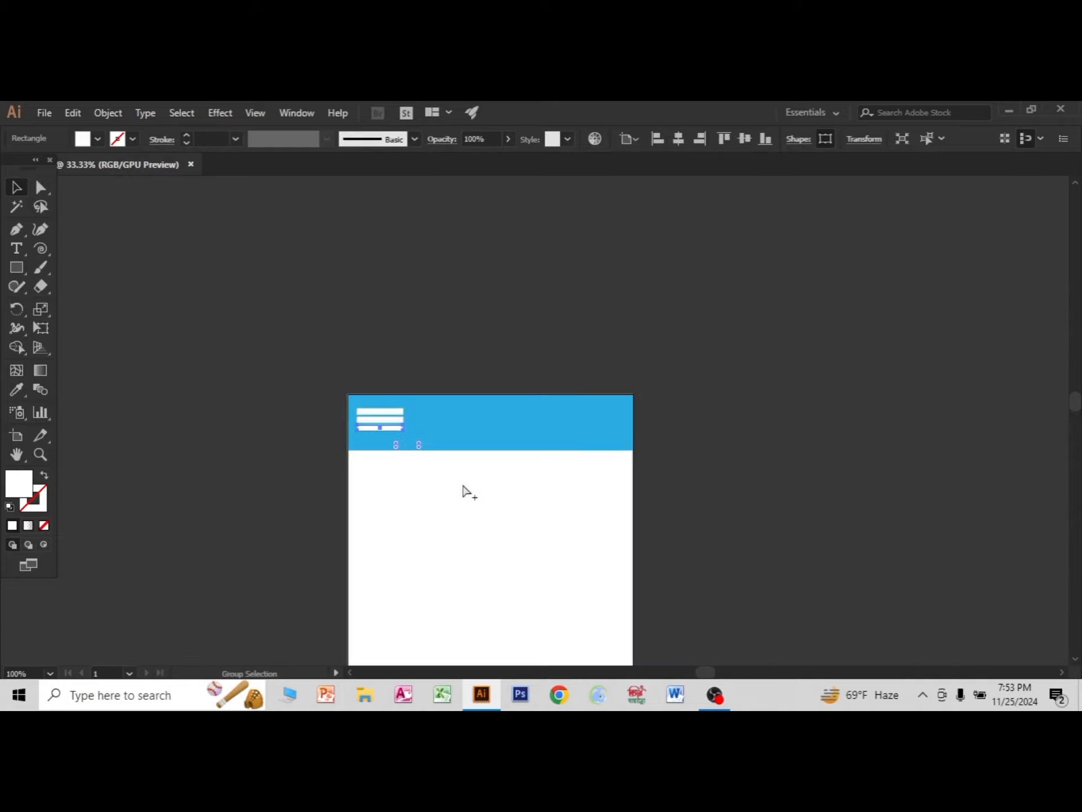
pyautogui.scroll(1, 586, 501)
pyautogui.click(629, 545)
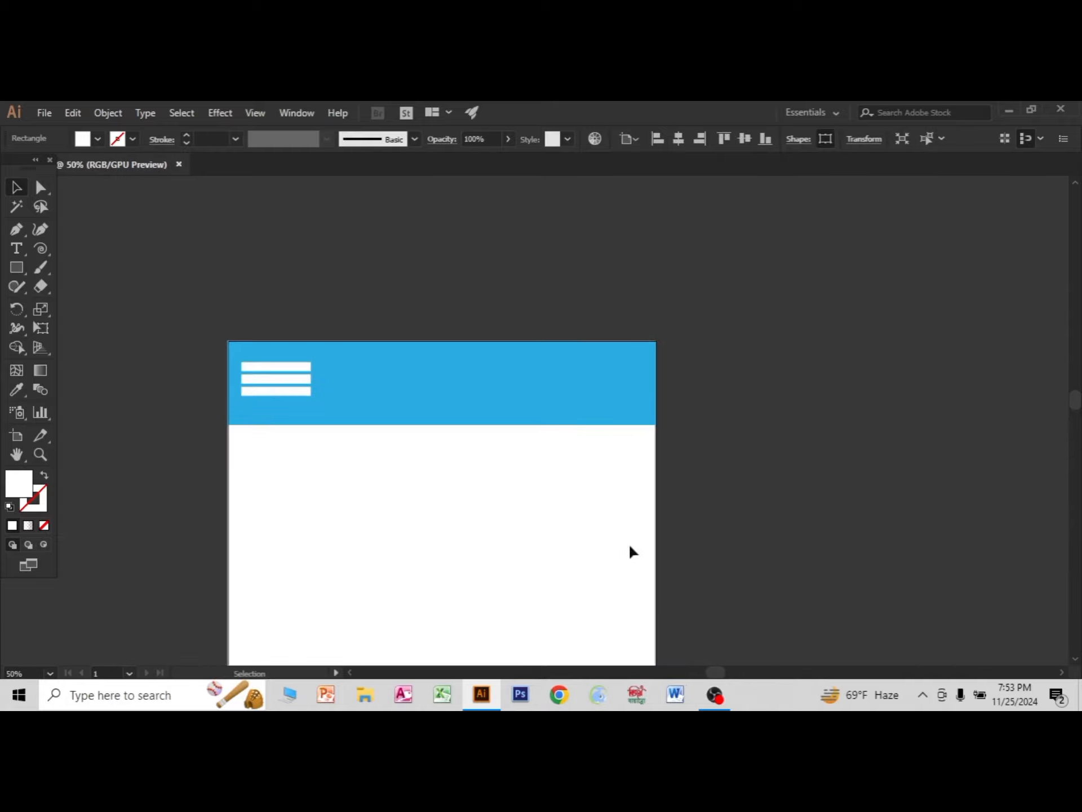
# Place a point text object below the header and scale its placeholder text up to about 104 pt.
pyautogui.click(26, 249)
pyautogui.click(367, 484)
pyautogui.click(13, 188)
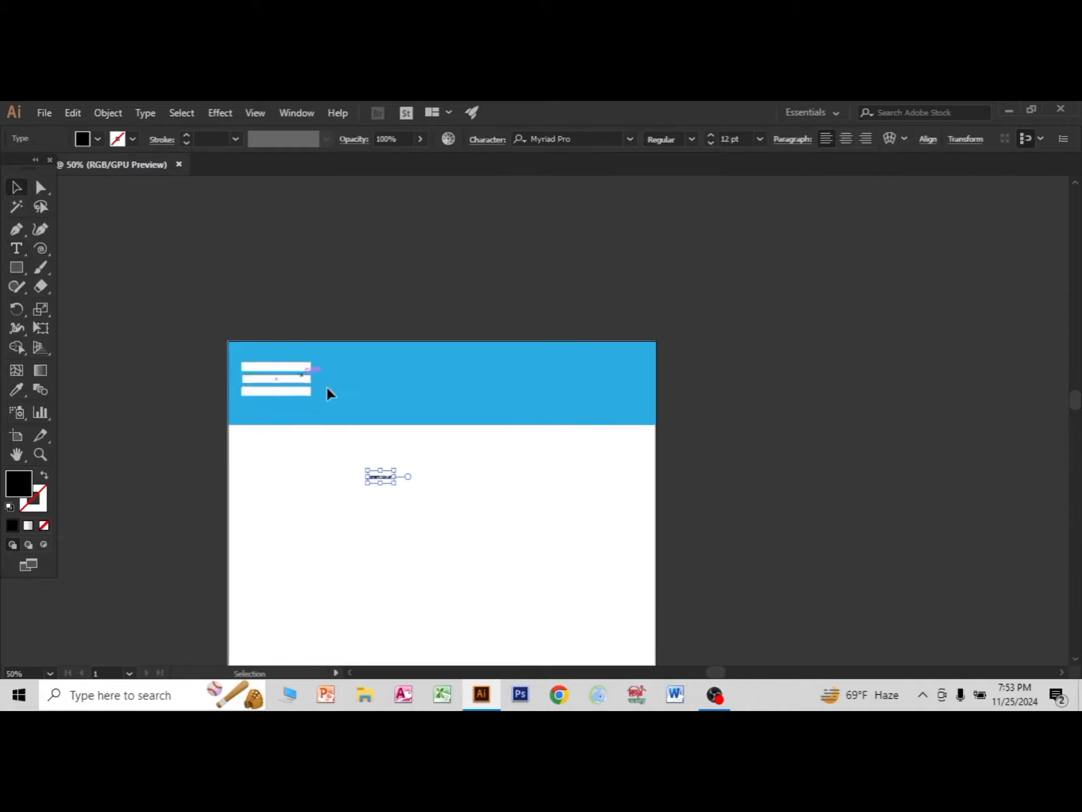
pyautogui.moveTo(396, 484); pyautogui.dragTo(477, 547)
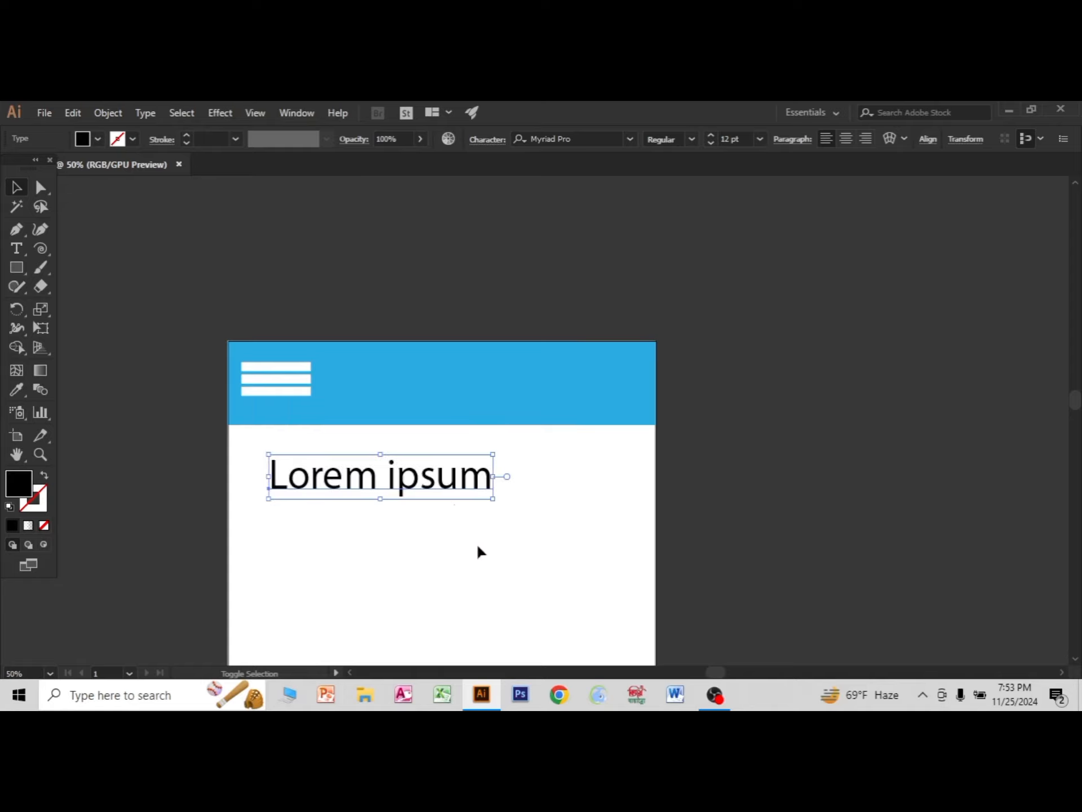
# Replace the placeholder text with "Now Playing".
pyautogui.doubleClick(421, 486)
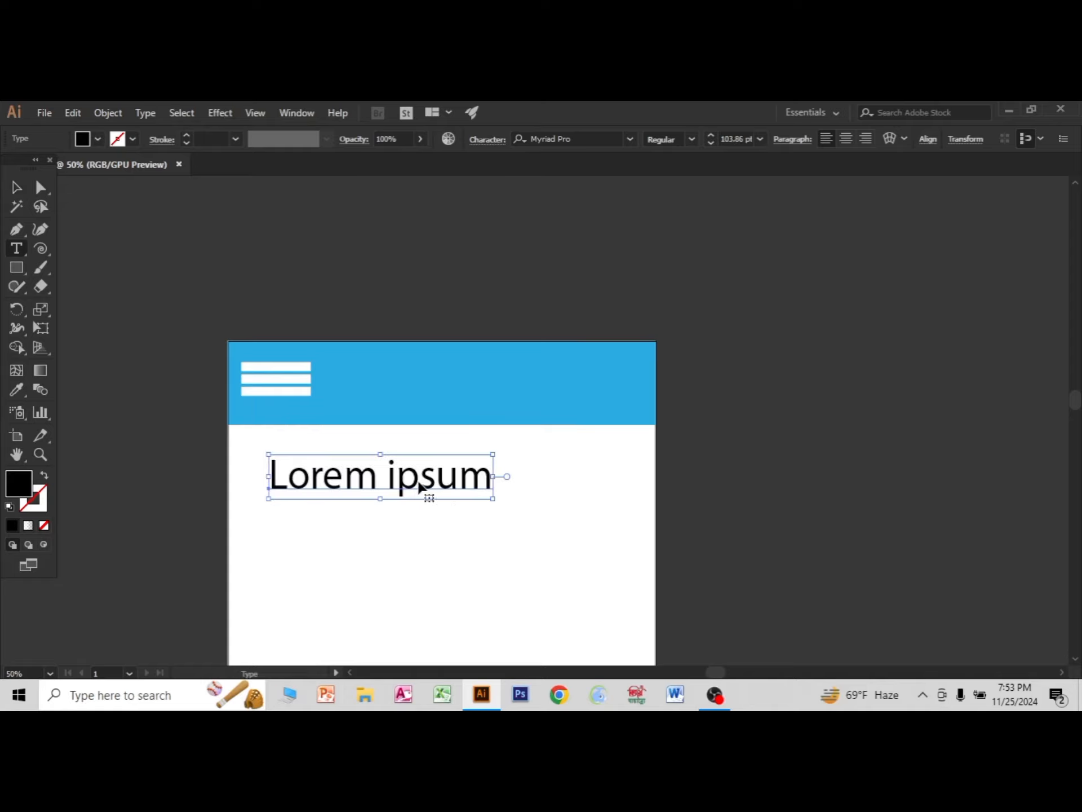
pyautogui.hotkey('ctrl', 'a')
pyautogui.write('Now')
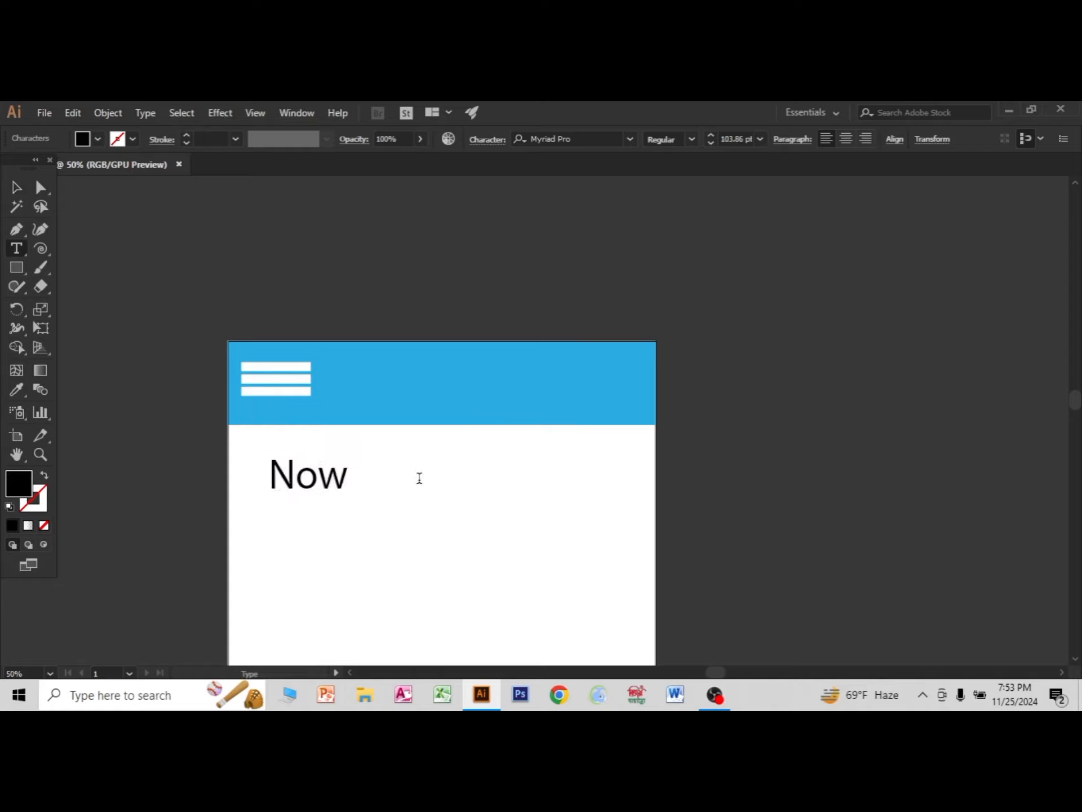
pyautogui.write(' Playing')
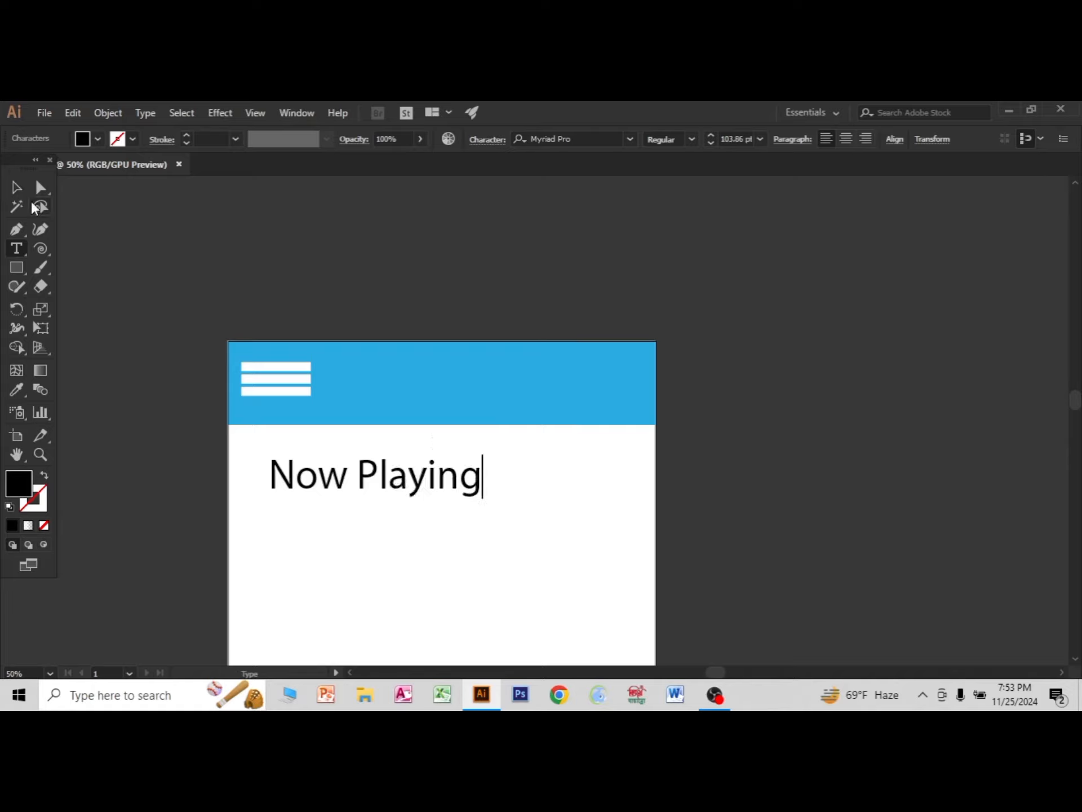
pyautogui.press('Escape')
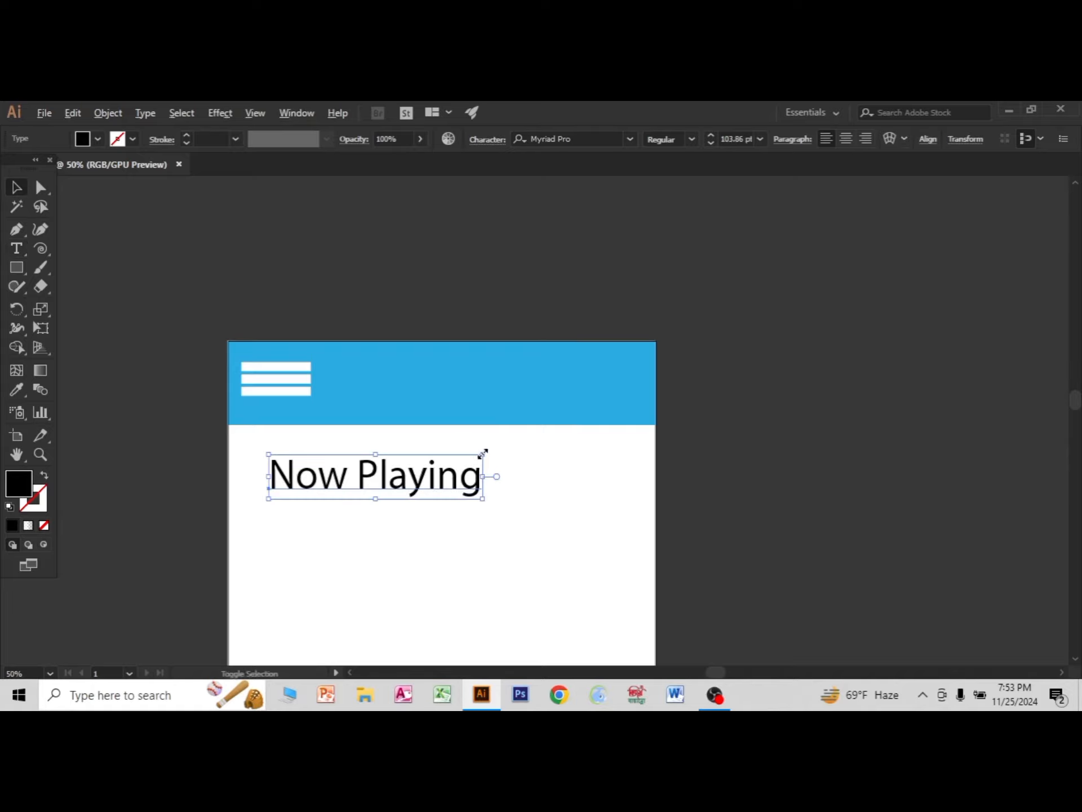
# Scale the "Now Playing" text down to about 93 pt and move it into the middle of the blue header.
pyautogui.moveTo(483, 455); pyautogui.dragTo(472, 457)
pyautogui.moveTo(399, 485); pyautogui.dragTo(462, 380)
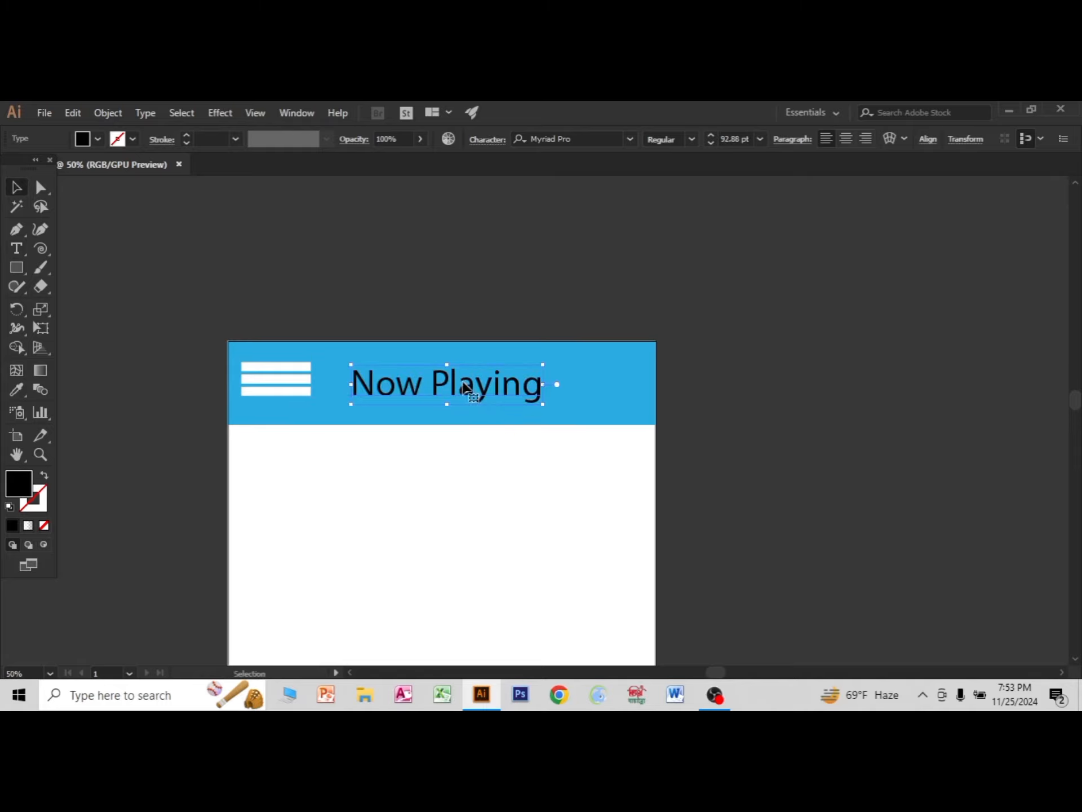
# Fill the "Now Playing" header text with white.
pyautogui.click(99, 140)
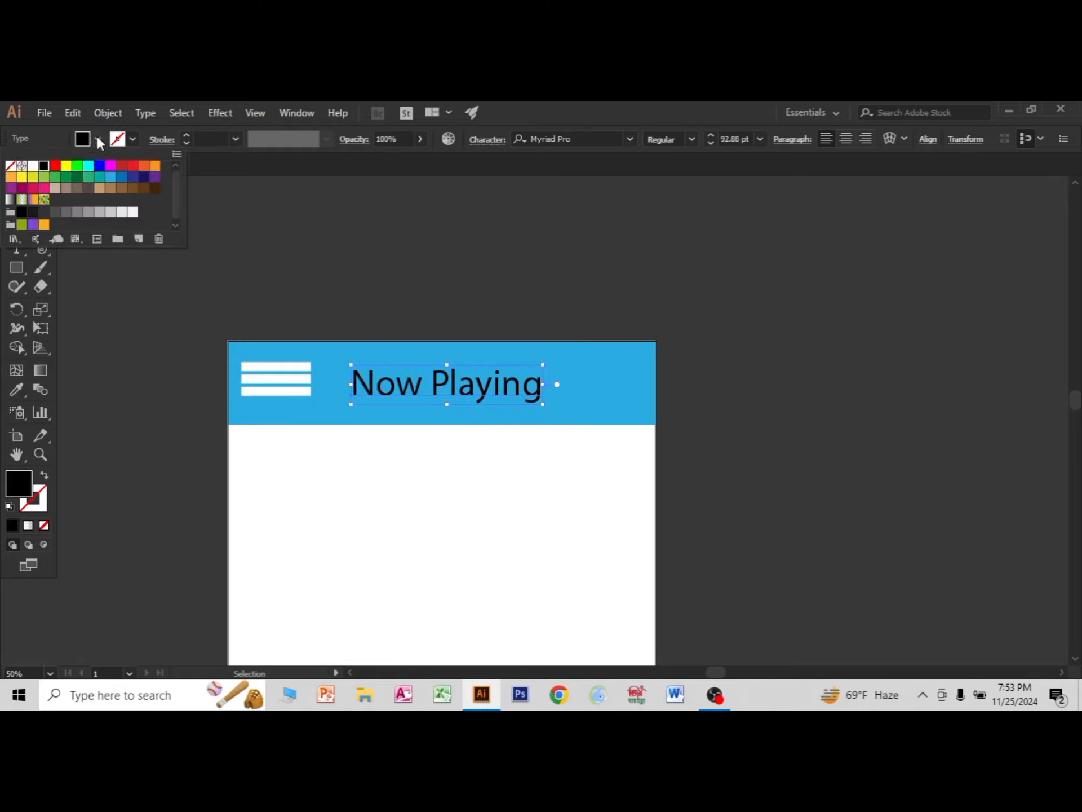
pyautogui.click(34, 167)
pyautogui.click(717, 391)
pyautogui.scroll(-2, 738, 427)
pyautogui.scroll(-3, 797, 495)
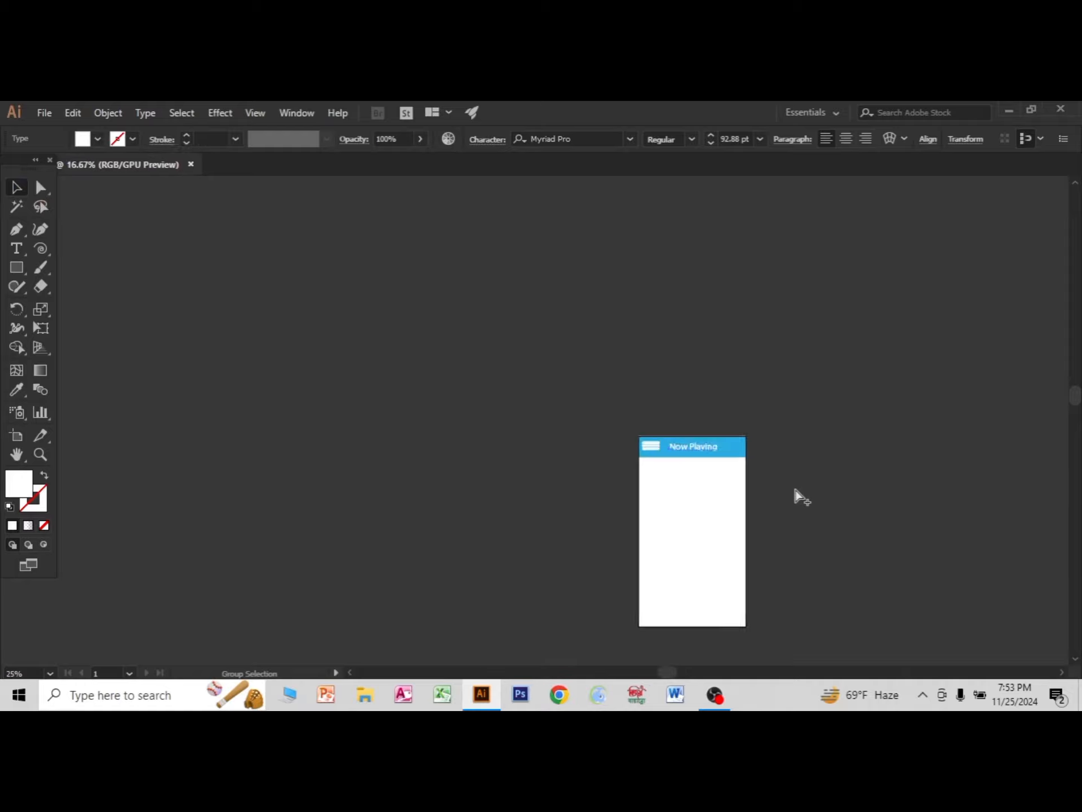
pyautogui.scroll(4, 570, 486)
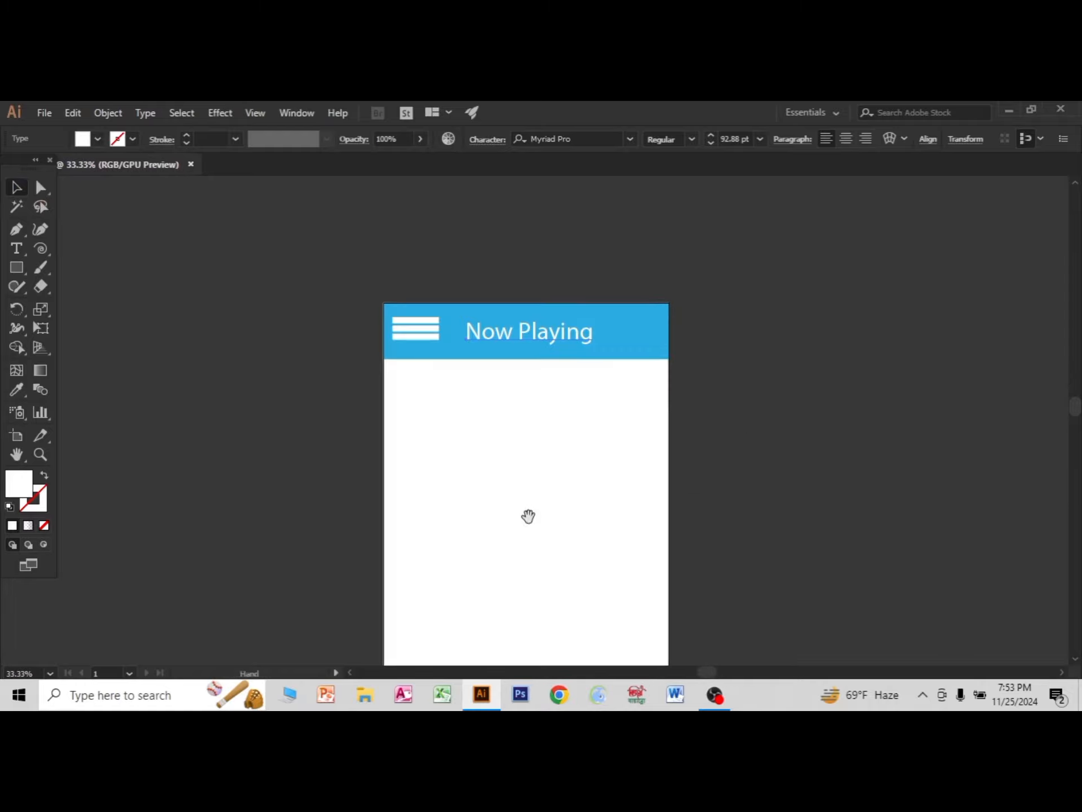
pyautogui.moveTo(526, 514); pyautogui.dragTo(430, 431)
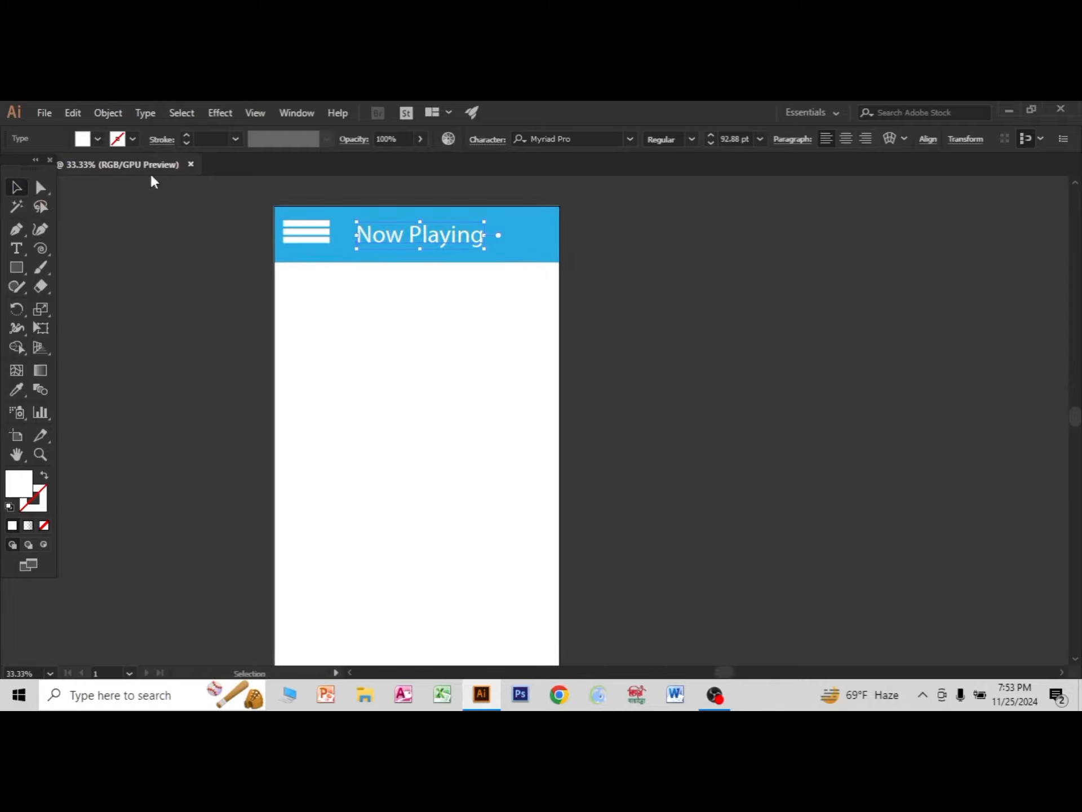
# Show the Symbols panel, enlarge it and look through its symbol list.
pyautogui.click(294, 114)
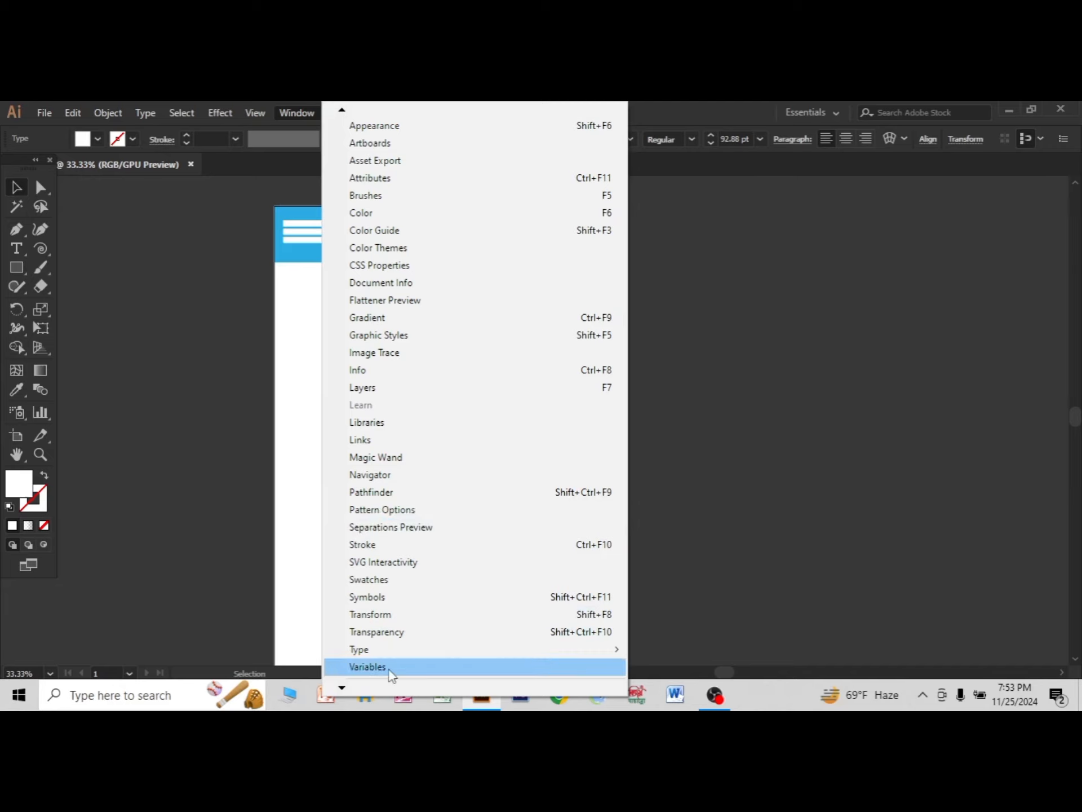
pyautogui.click(375, 597)
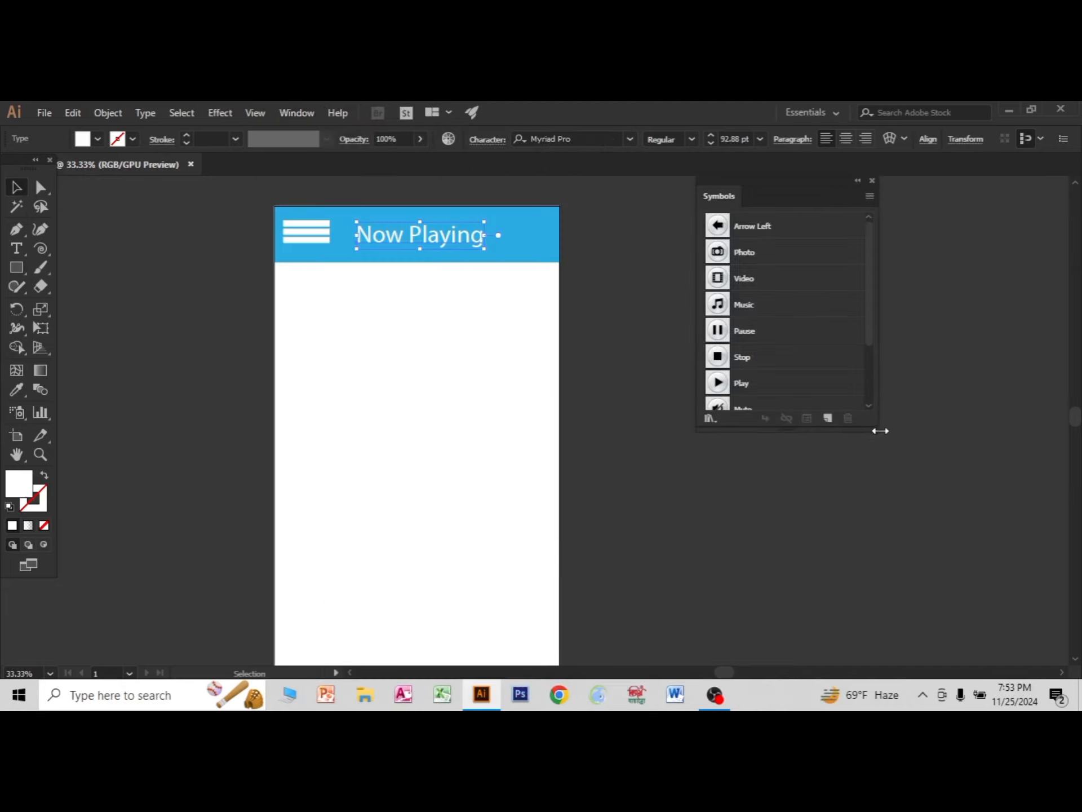
pyautogui.moveTo(875, 429); pyautogui.dragTo(1028, 473)
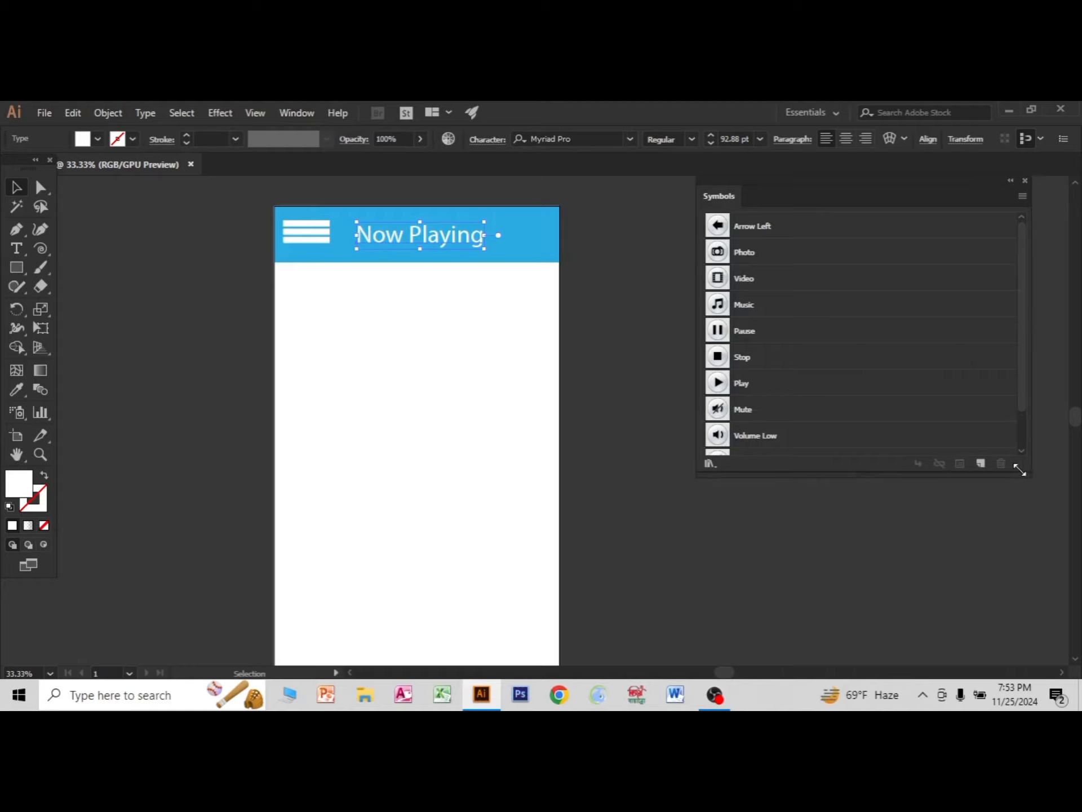
pyautogui.moveTo(797, 195); pyautogui.dragTo(843, 203)
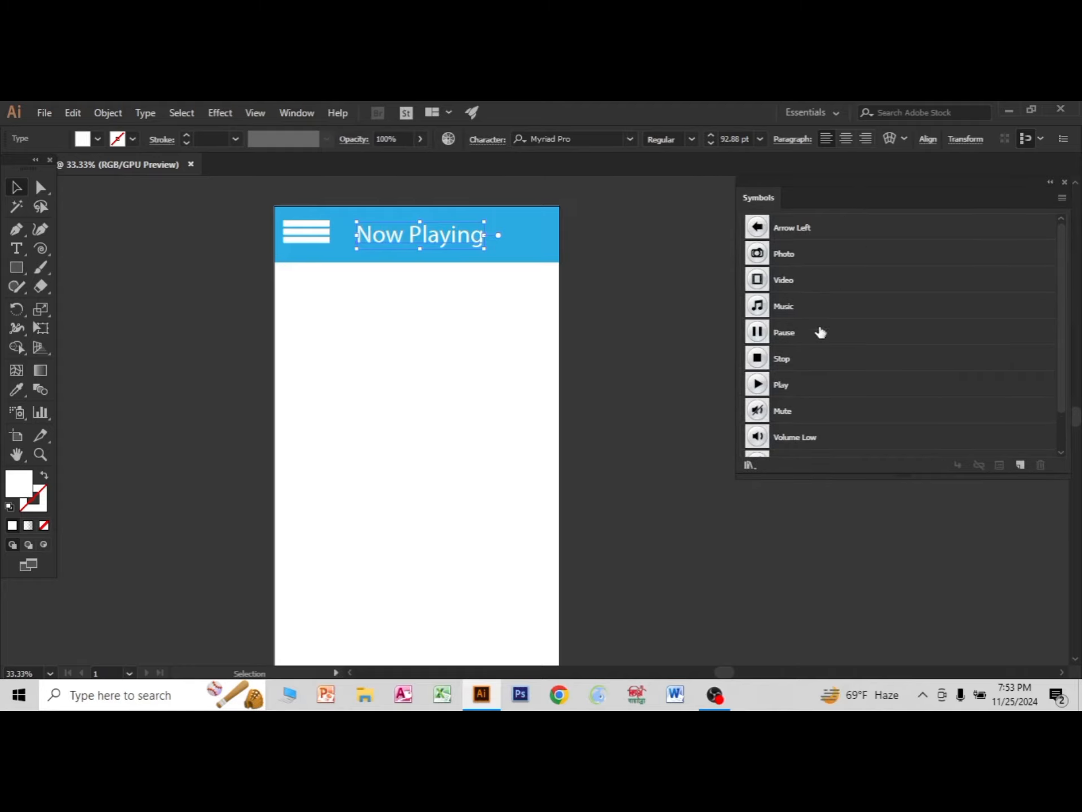
pyautogui.scroll(-2, 821, 337)
pyautogui.scroll(2, 772, 417)
# Load the Mobile symbol library and close the Symbols panel, keeping the library clear of the artboard.
pyautogui.click(1063, 200)
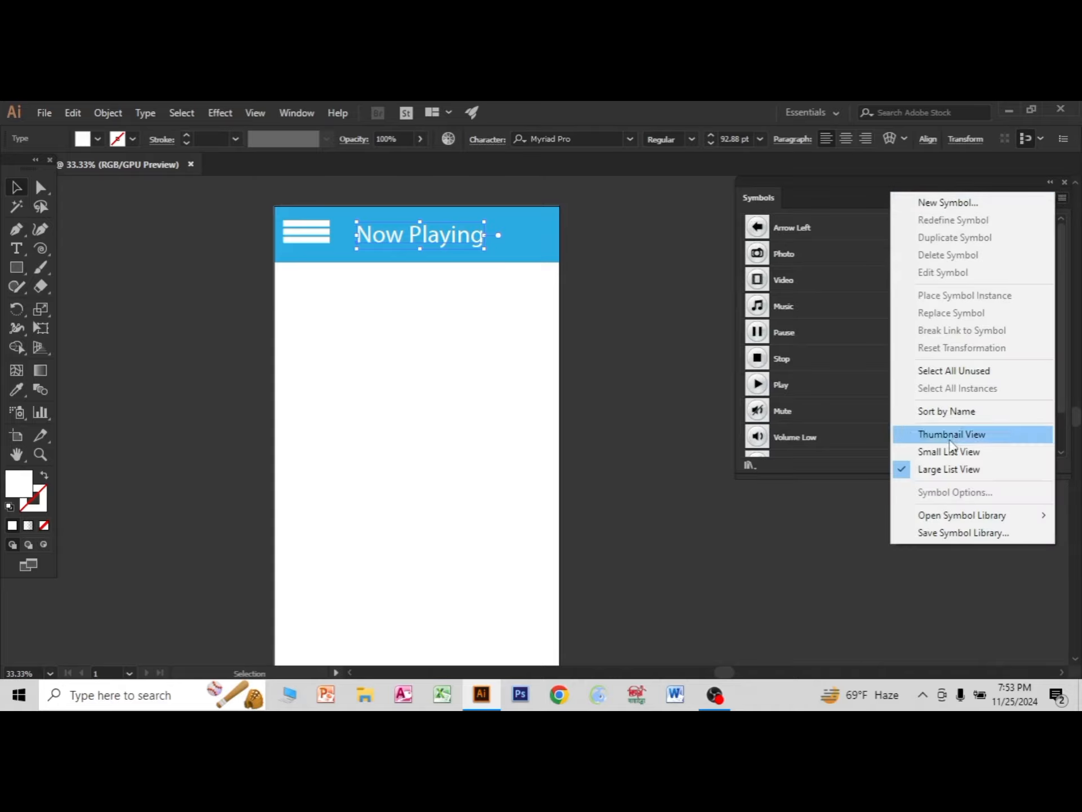
pyautogui.moveTo(953, 516)
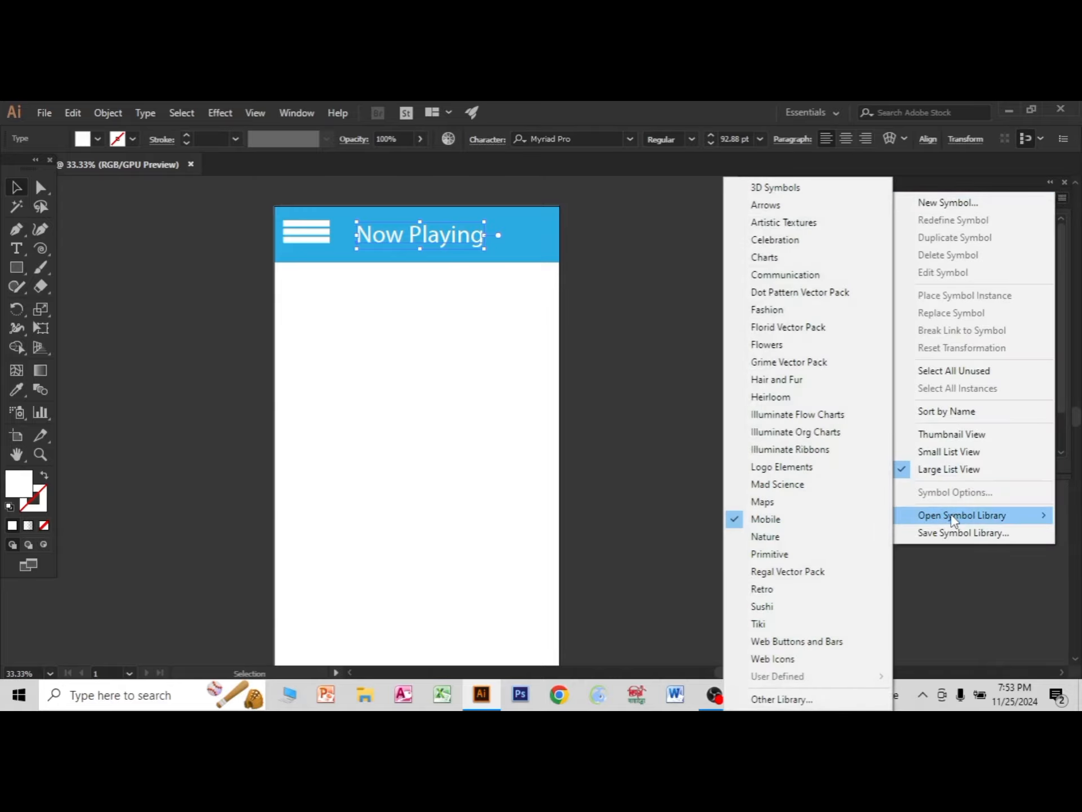
pyautogui.click(747, 520)
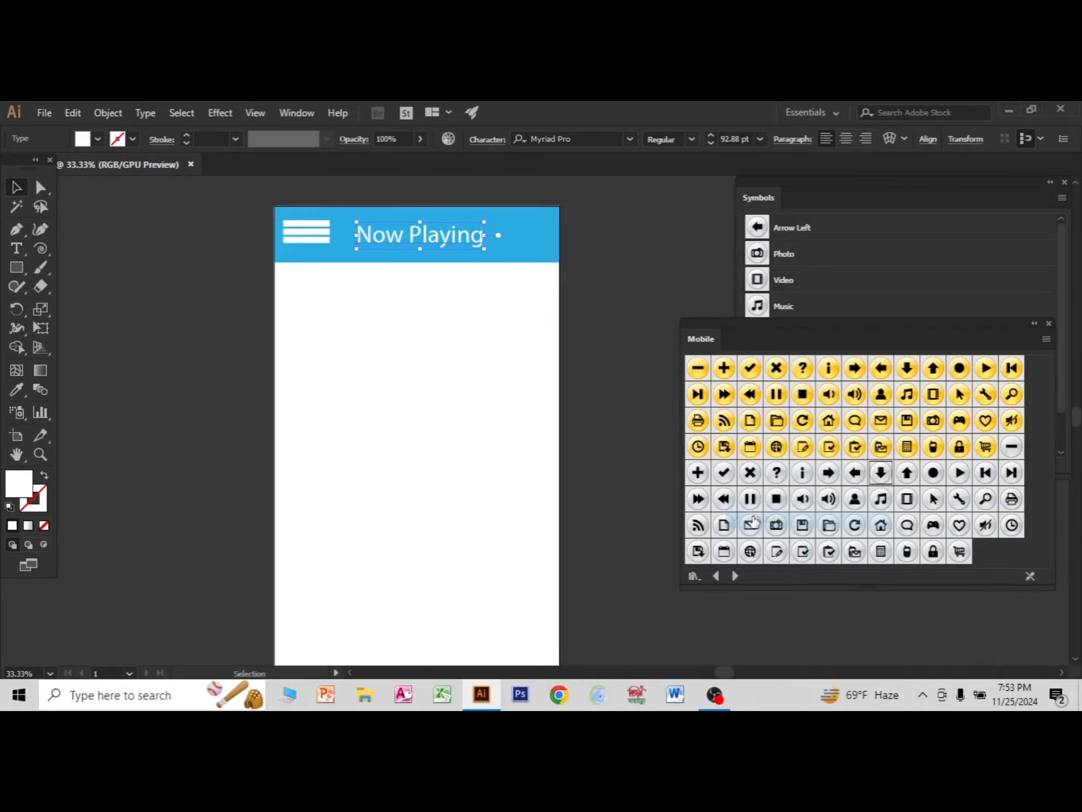
pyautogui.click(1065, 183)
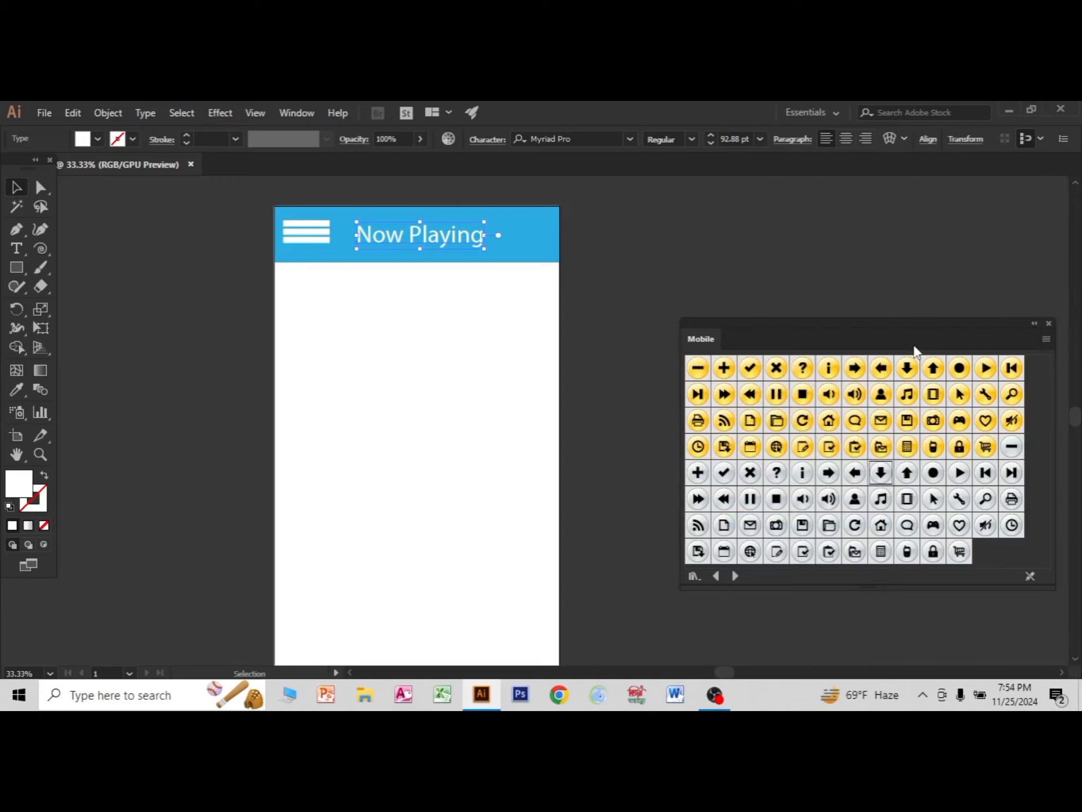
pyautogui.moveTo(915, 349); pyautogui.dragTo(940, 280)
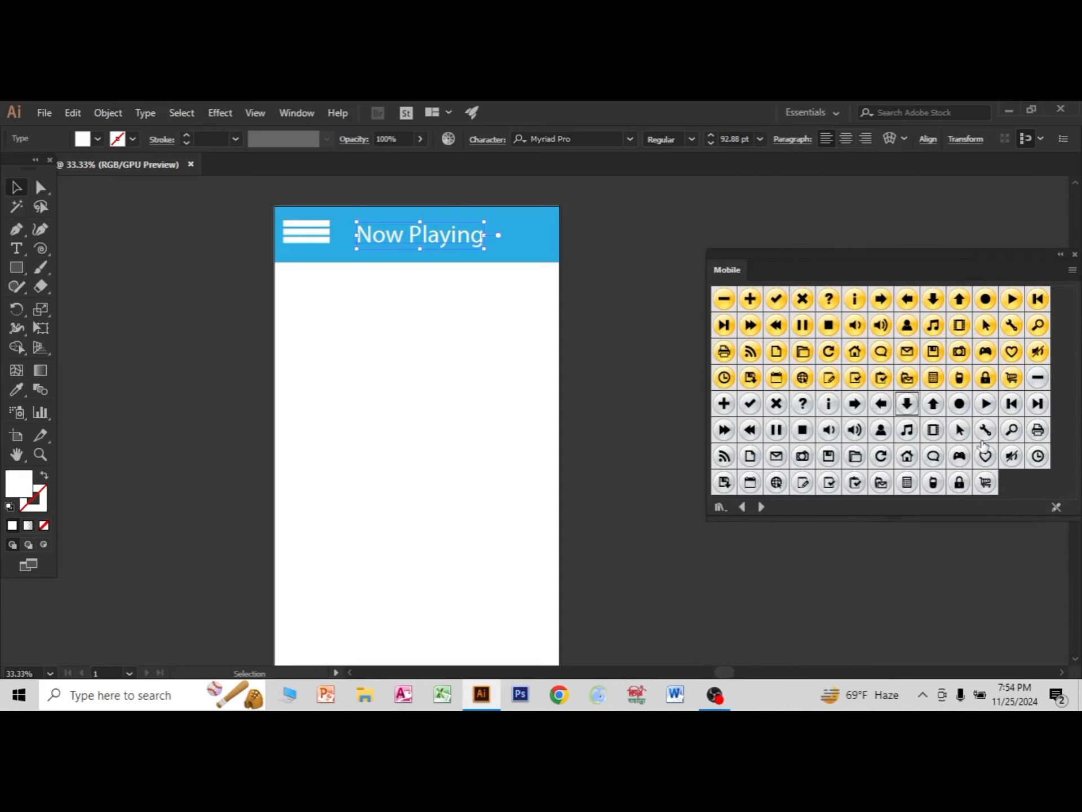
# Place the grey Tools wrench symbol from the Mobile library at the right end of the blue header.
pyautogui.moveTo(985, 435); pyautogui.dragTo(691, 460)
pyautogui.moveTo(562, 407); pyautogui.dragTo(537, 237)
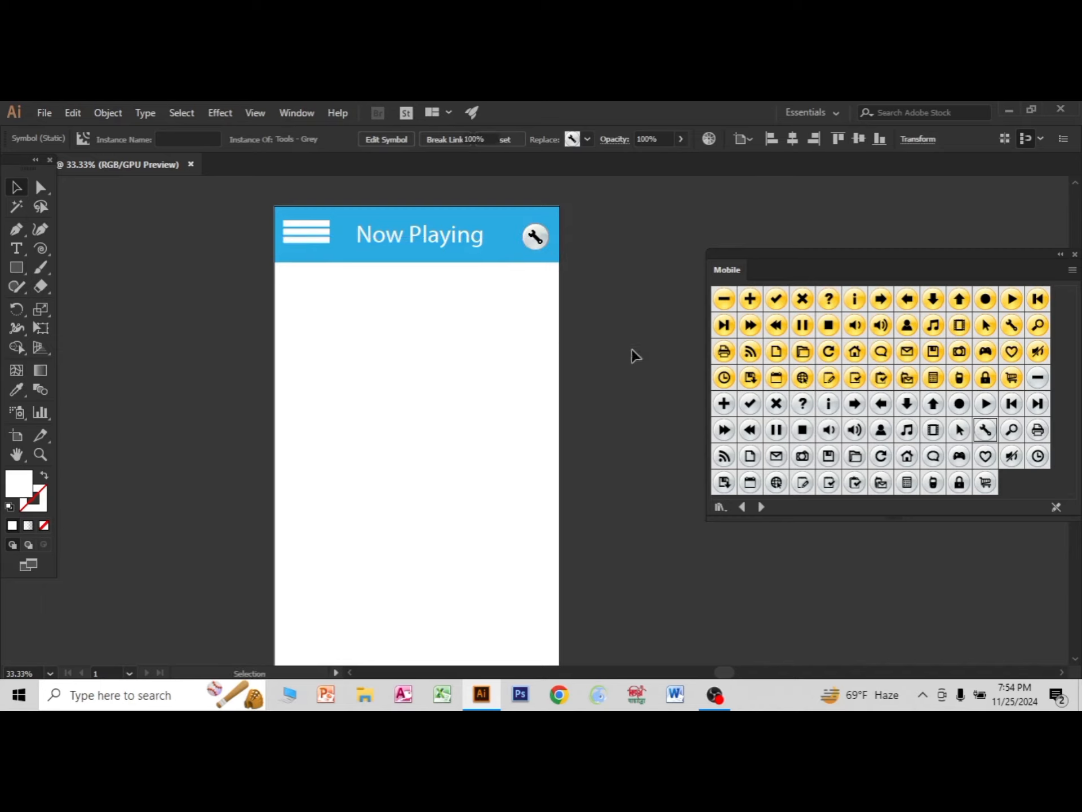
pyautogui.click(505, 370)
# Draw a full-width rectangle below the header, ending well above the artboard's lower edge, and fill it with medium grey.
pyautogui.hotkey('ctrl', '-')
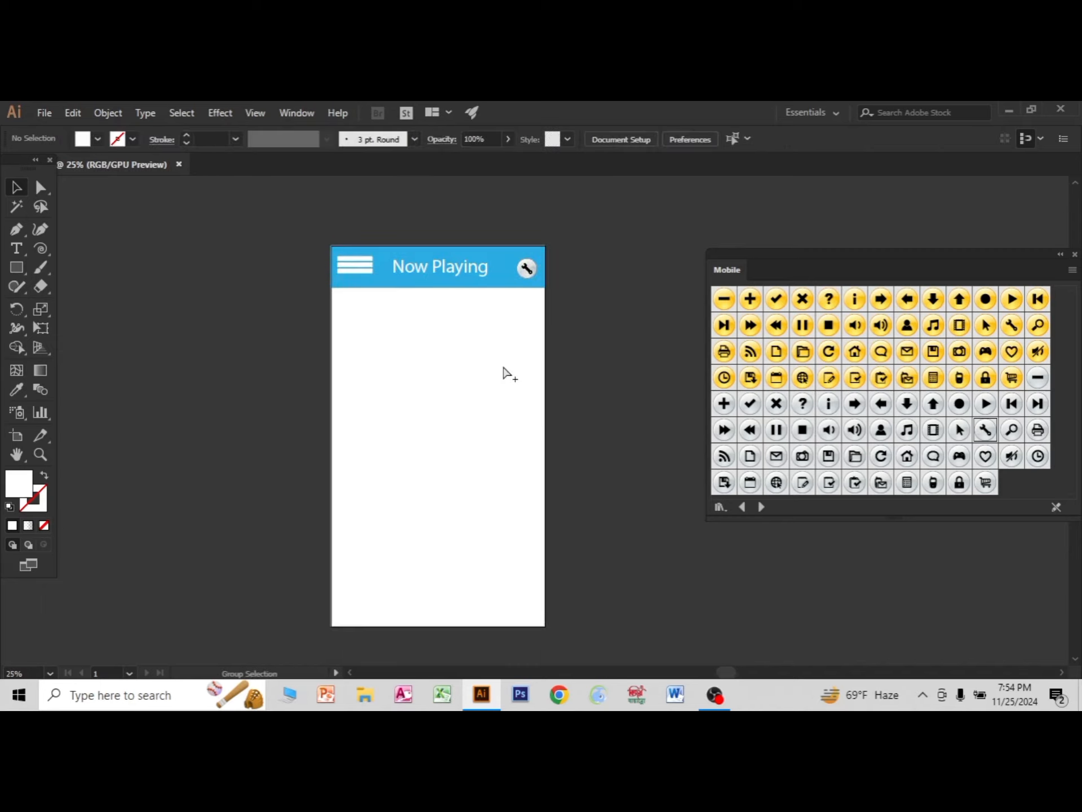
pyautogui.click(16, 267)
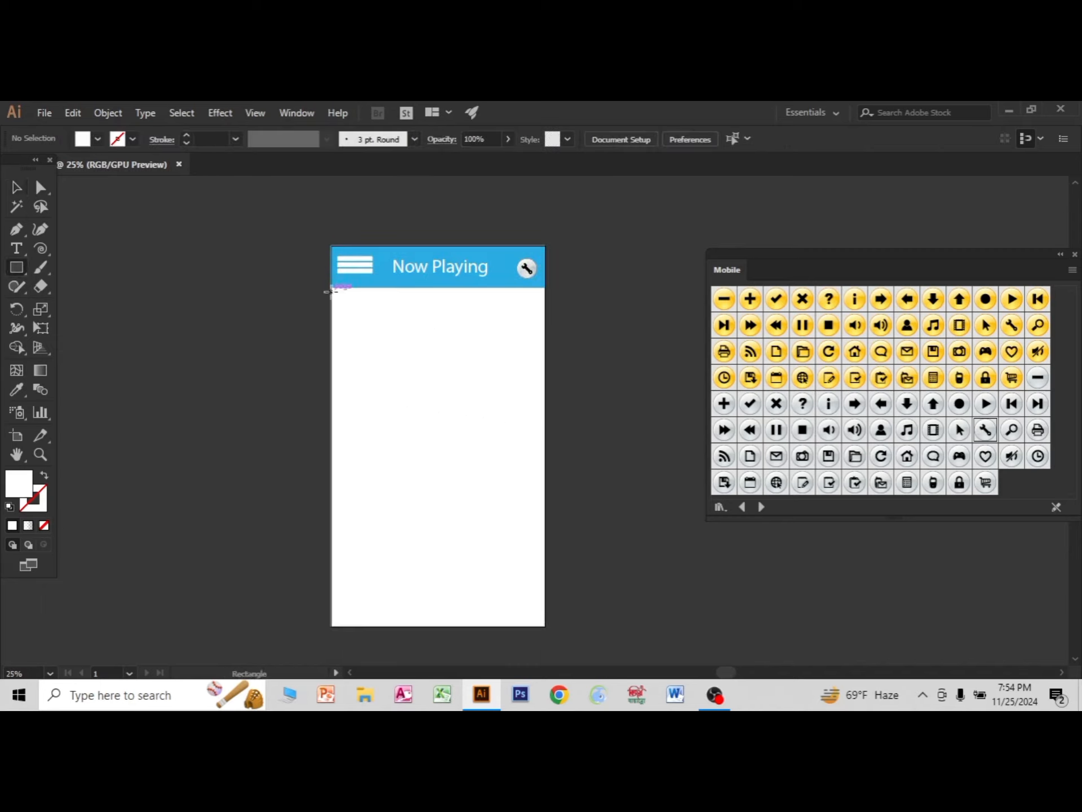
pyautogui.moveTo(331, 291)
pyautogui.mouseDown()
pyautogui.moveTo(507, 464)
pyautogui.moveTo(545, 521)
pyautogui.mouseUp()
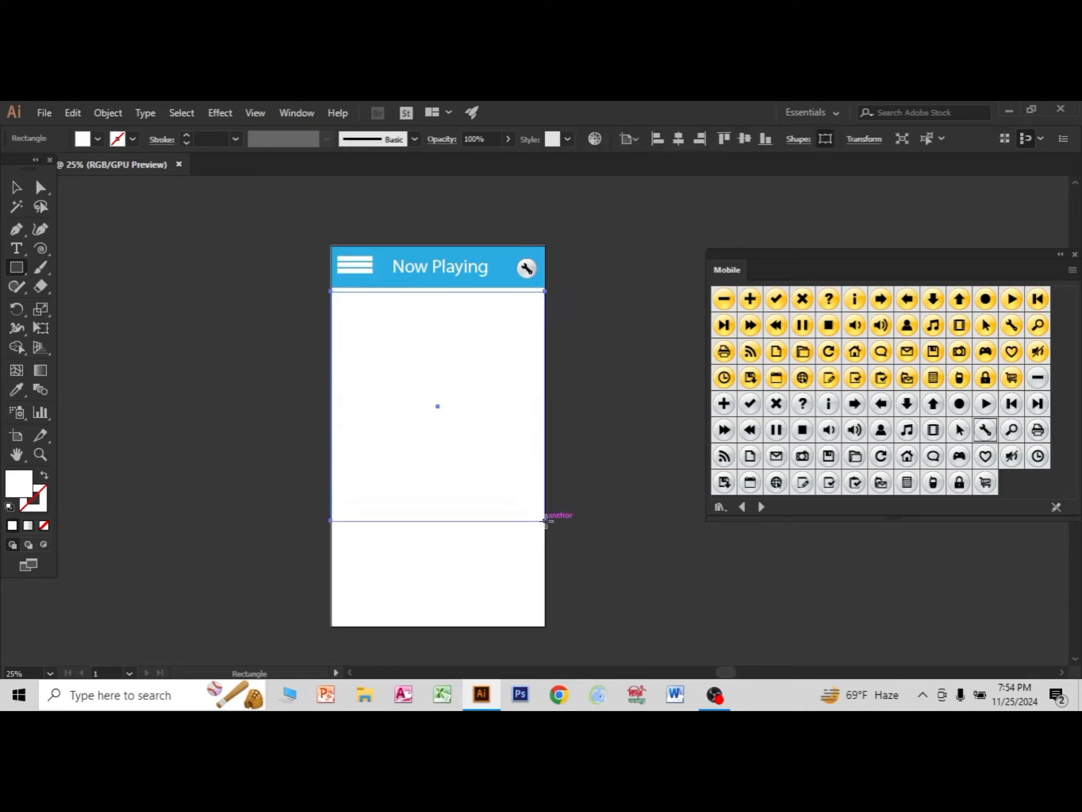
pyautogui.click(97, 139)
pyautogui.click(90, 212)
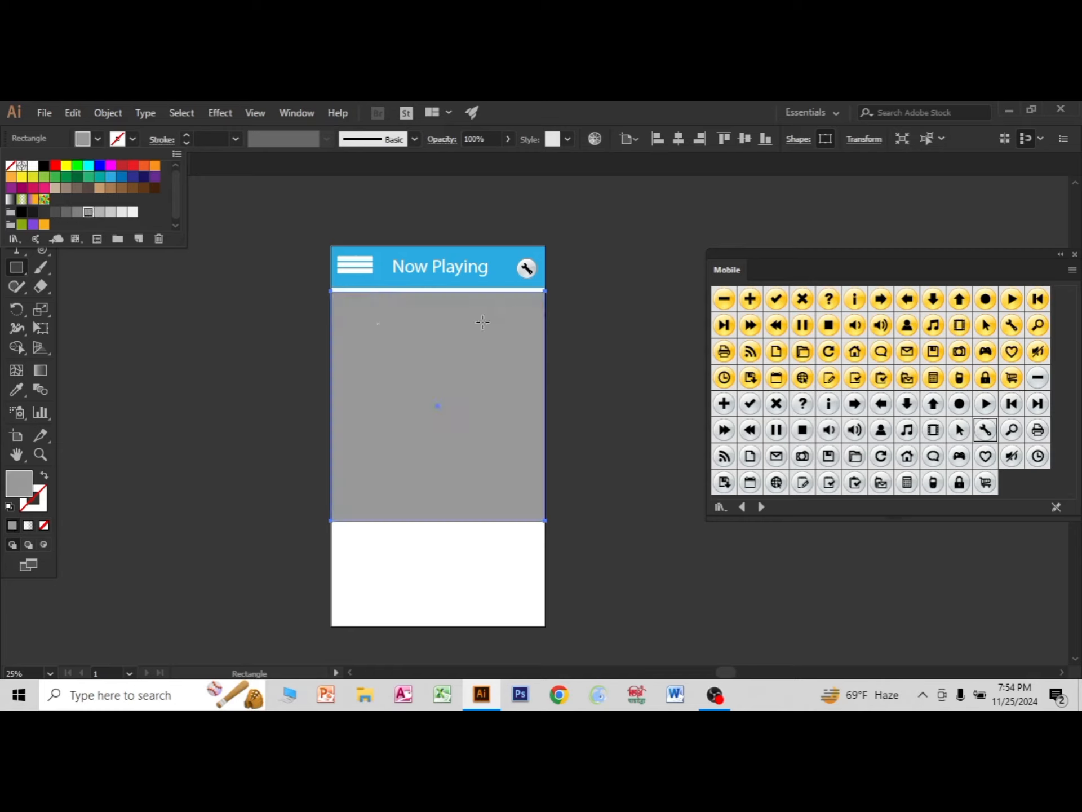
pyautogui.click(629, 115)
pyautogui.press('v')
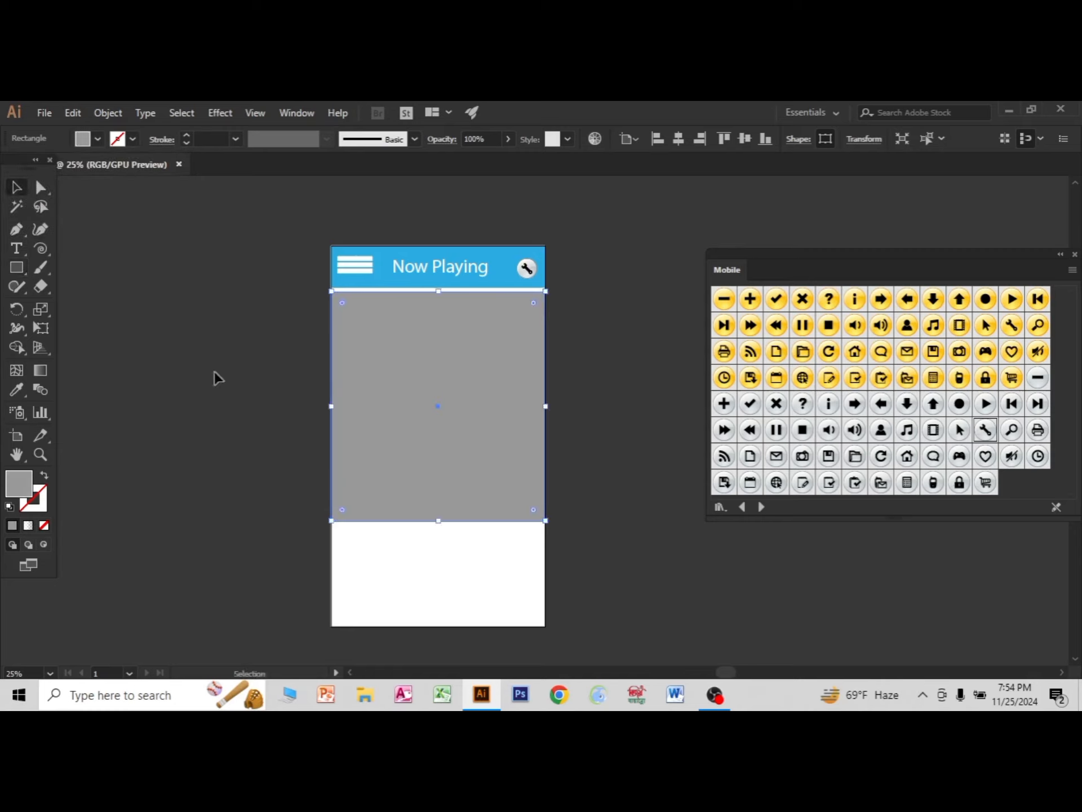
pyautogui.moveTo(356, 451); pyautogui.dragTo(139, 420)
pyautogui.click(220, 564)
pyautogui.click(337, 453)
pyautogui.moveTo(225, 443); pyautogui.dragTo(753, 588)
pyautogui.click(507, 511)
pyautogui.click(716, 583)
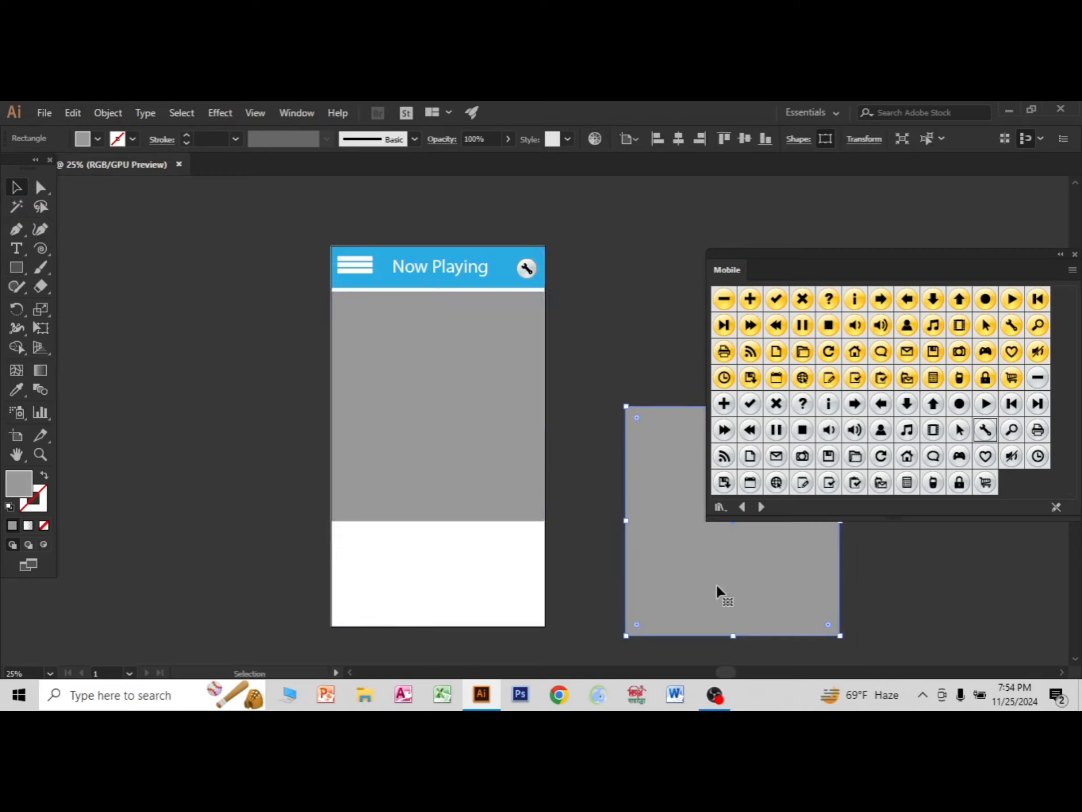
pyautogui.press('Delete')
# Duplicate the grey rectangle onto the empty canvas left of the artboard and deselect it.
pyautogui.click(465, 446)
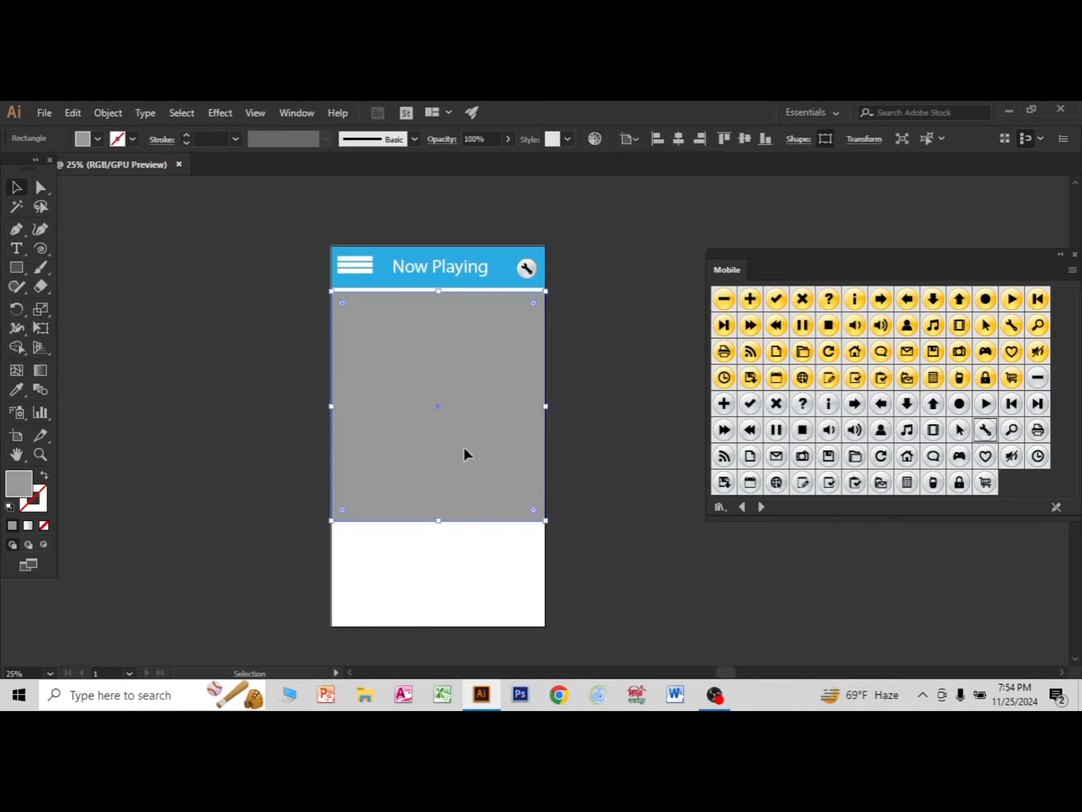
pyautogui.moveTo(465, 448); pyautogui.dragTo(227, 535)
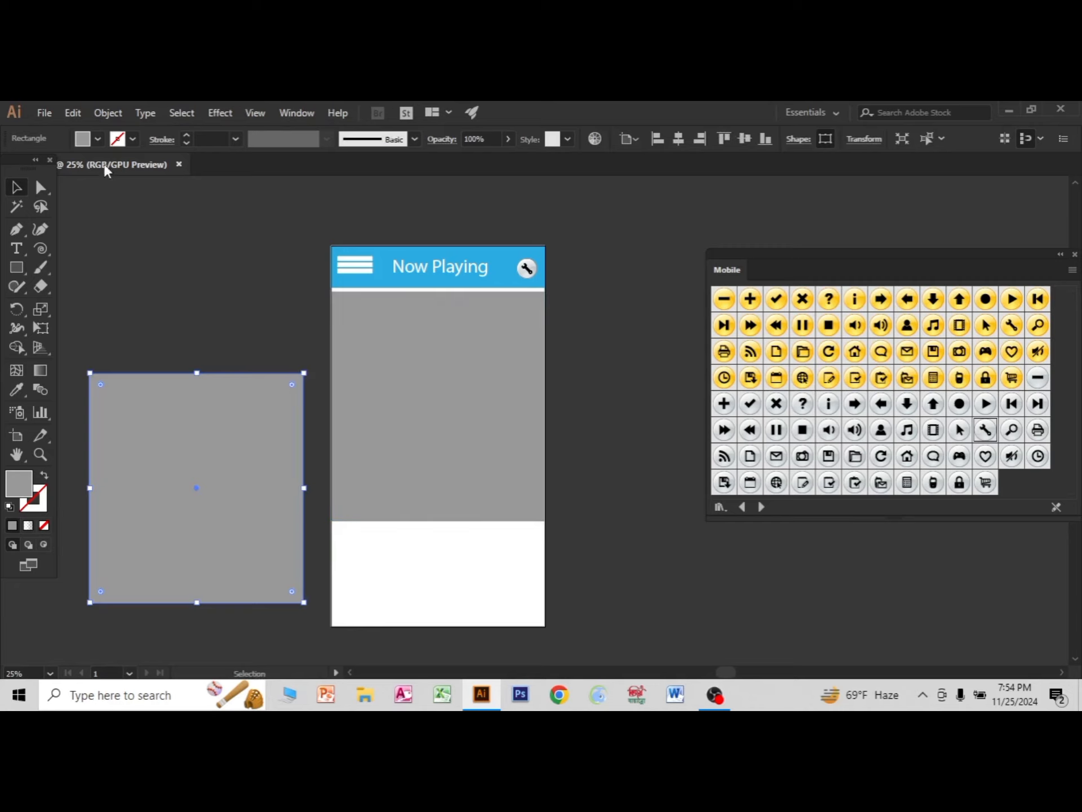
pyautogui.click(54, 116)
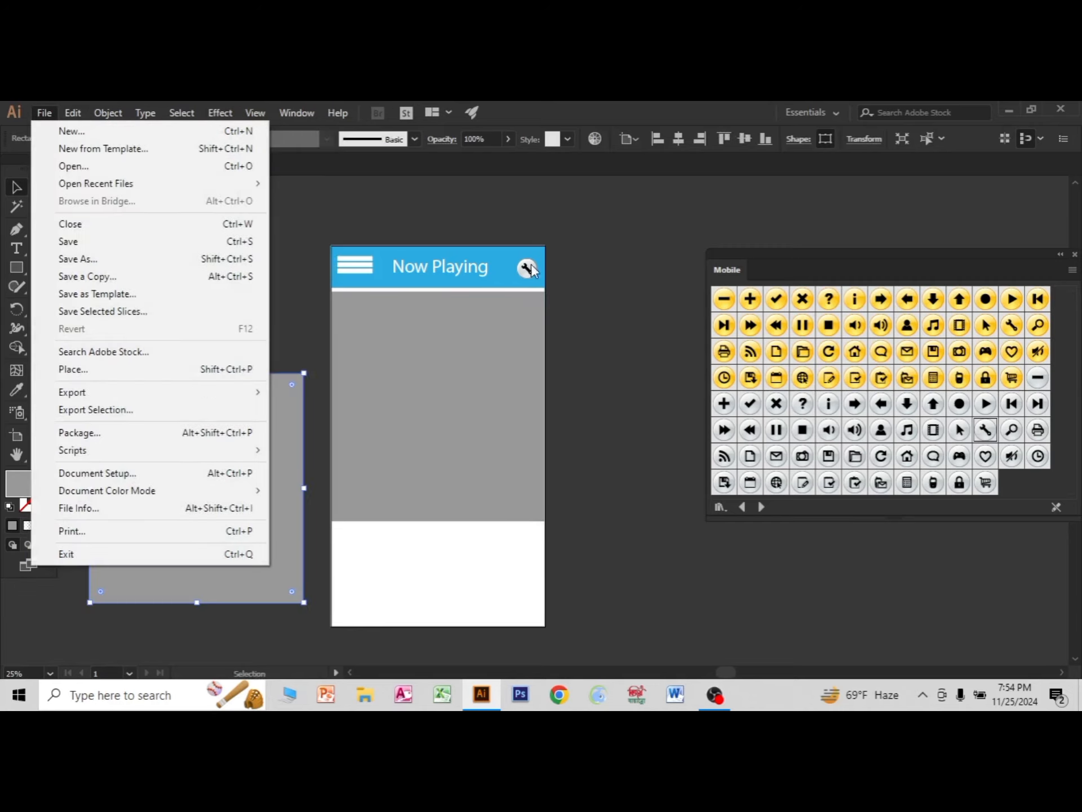
pyautogui.click(706, 606)
pyautogui.click(923, 694)
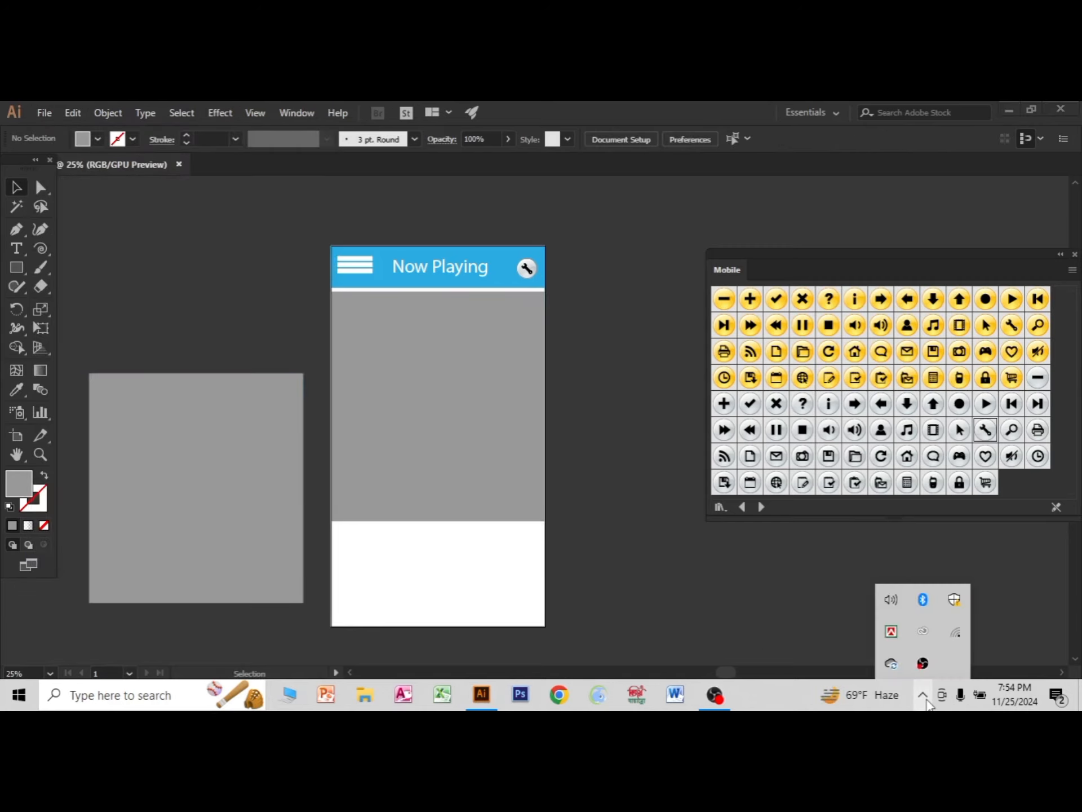
pyautogui.click(642, 591)
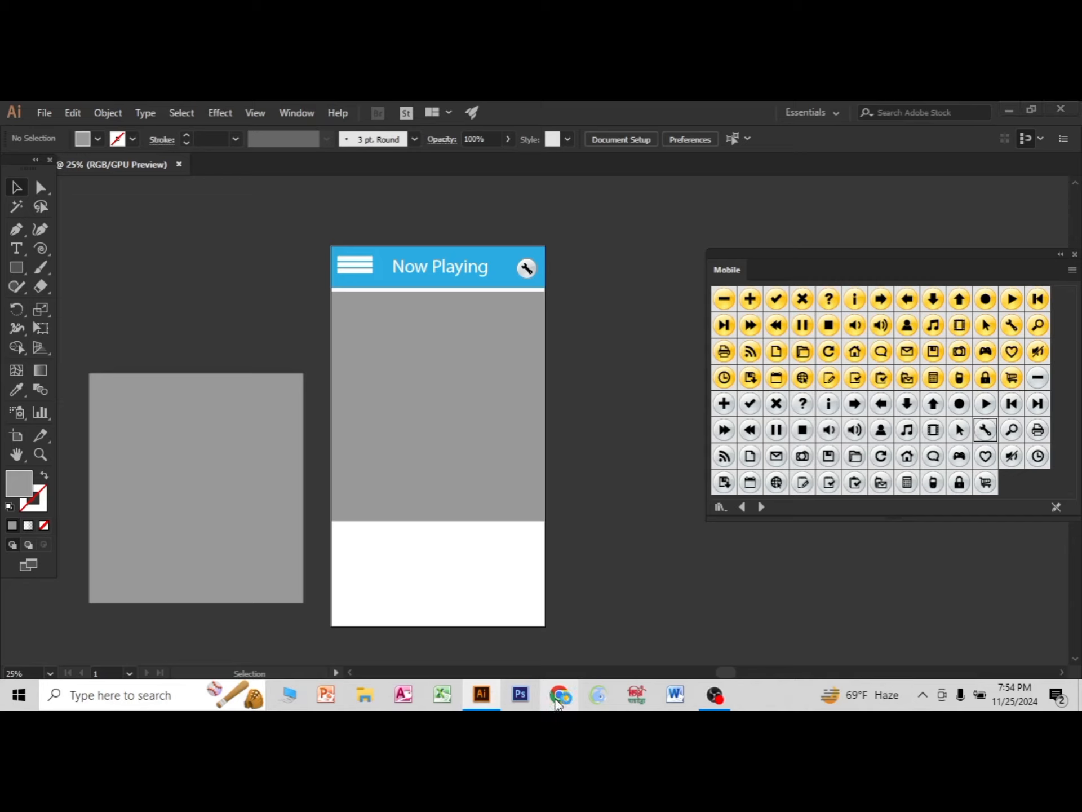
# Switch to Chrome and search Google for "music stodio".
pyautogui.click(558, 699)
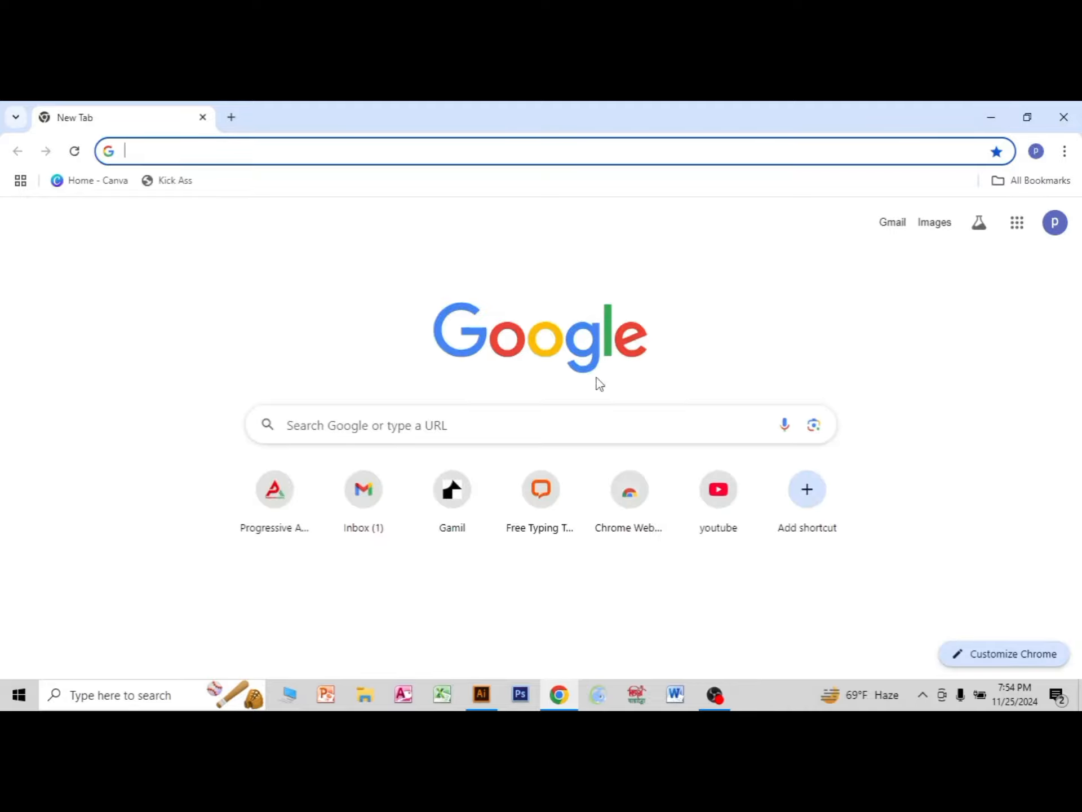
pyautogui.click(337, 433)
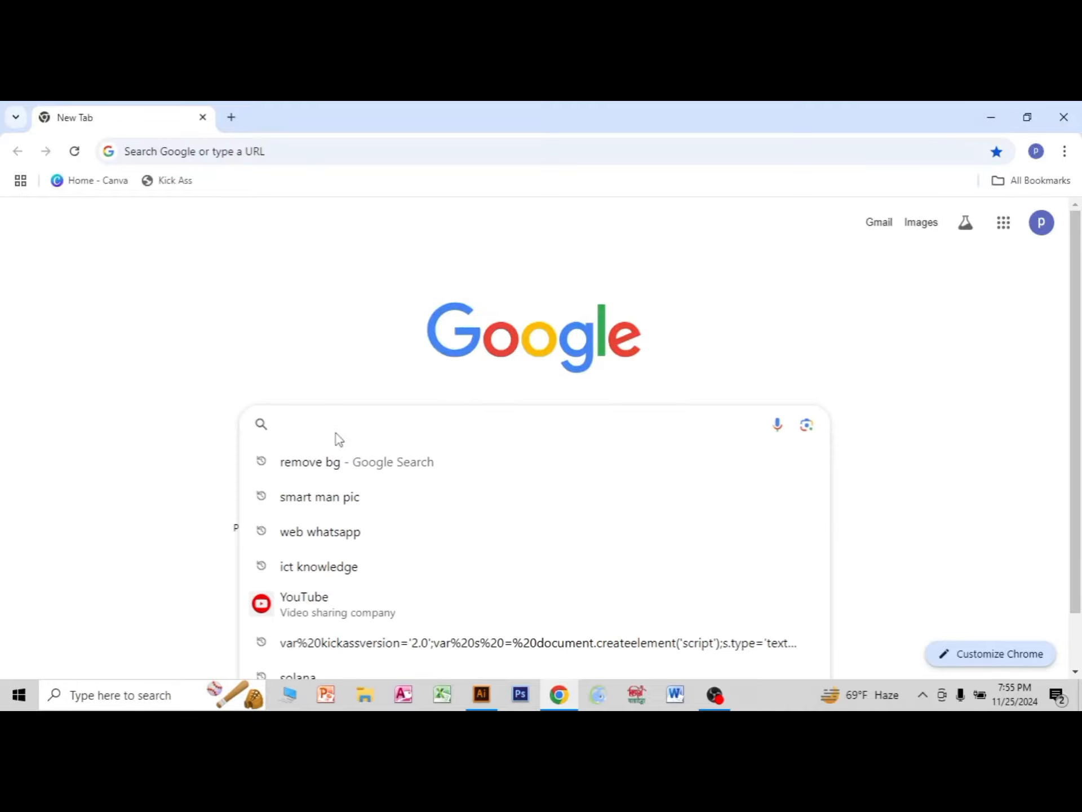
pyautogui.write('music')
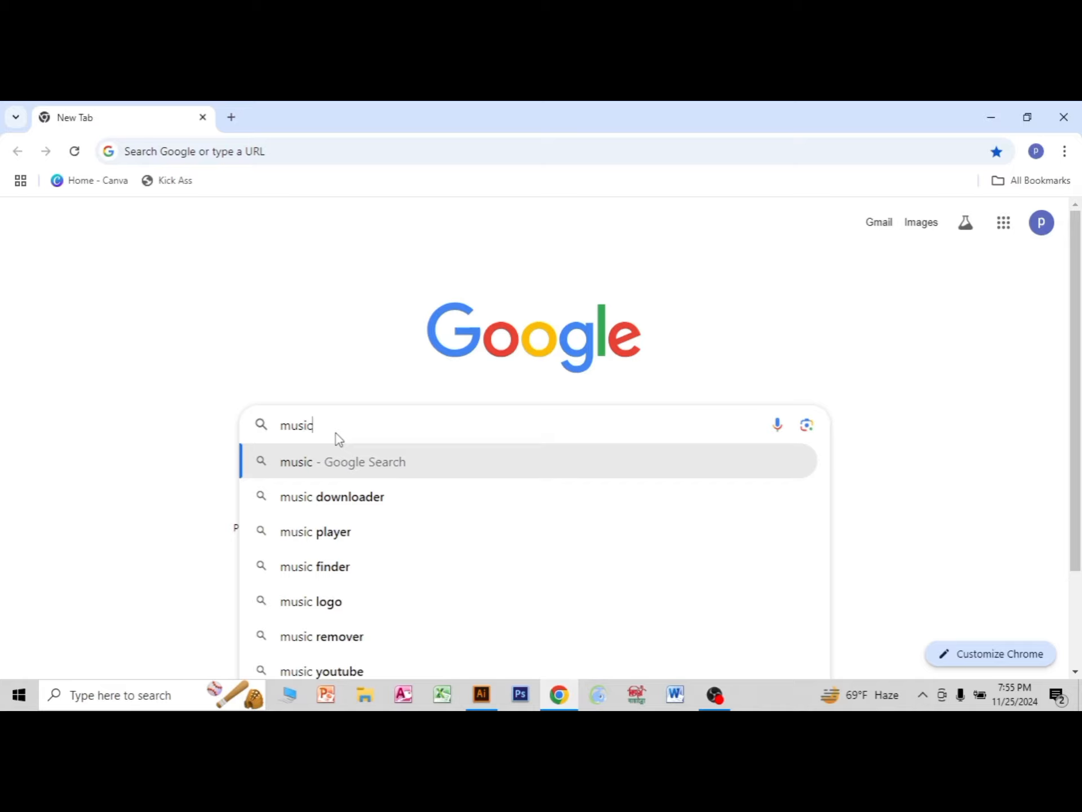
pyautogui.write(' stodi')
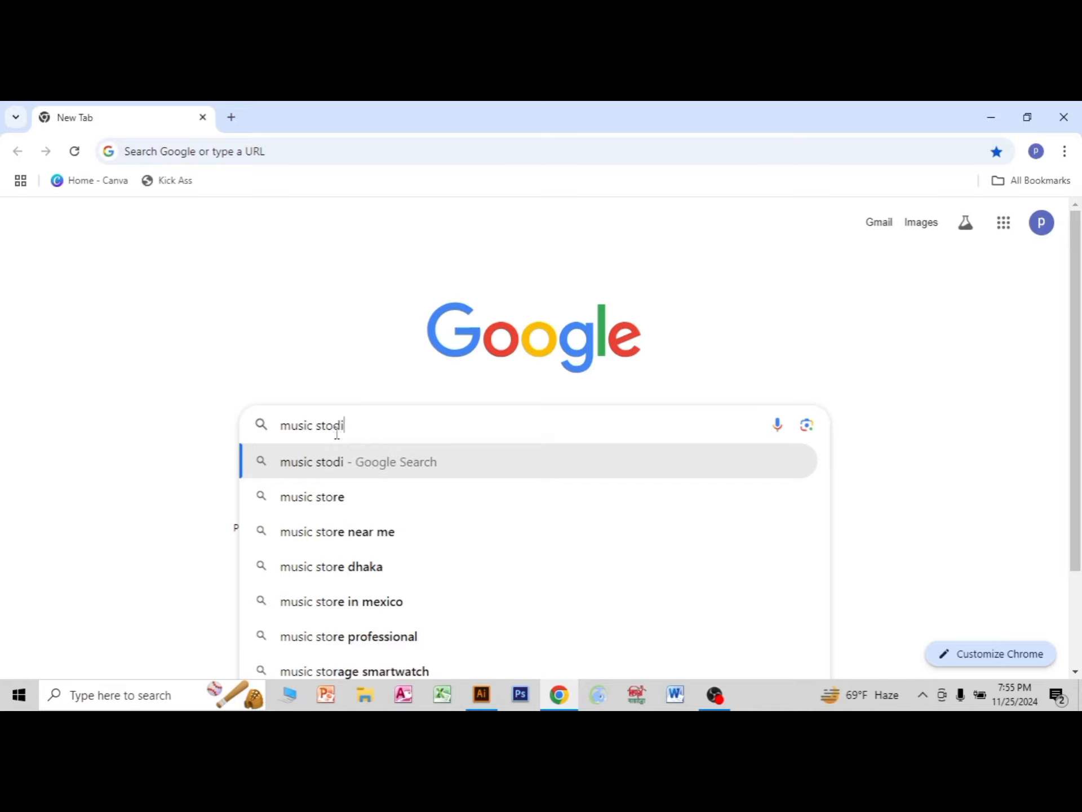
pyautogui.write('o')
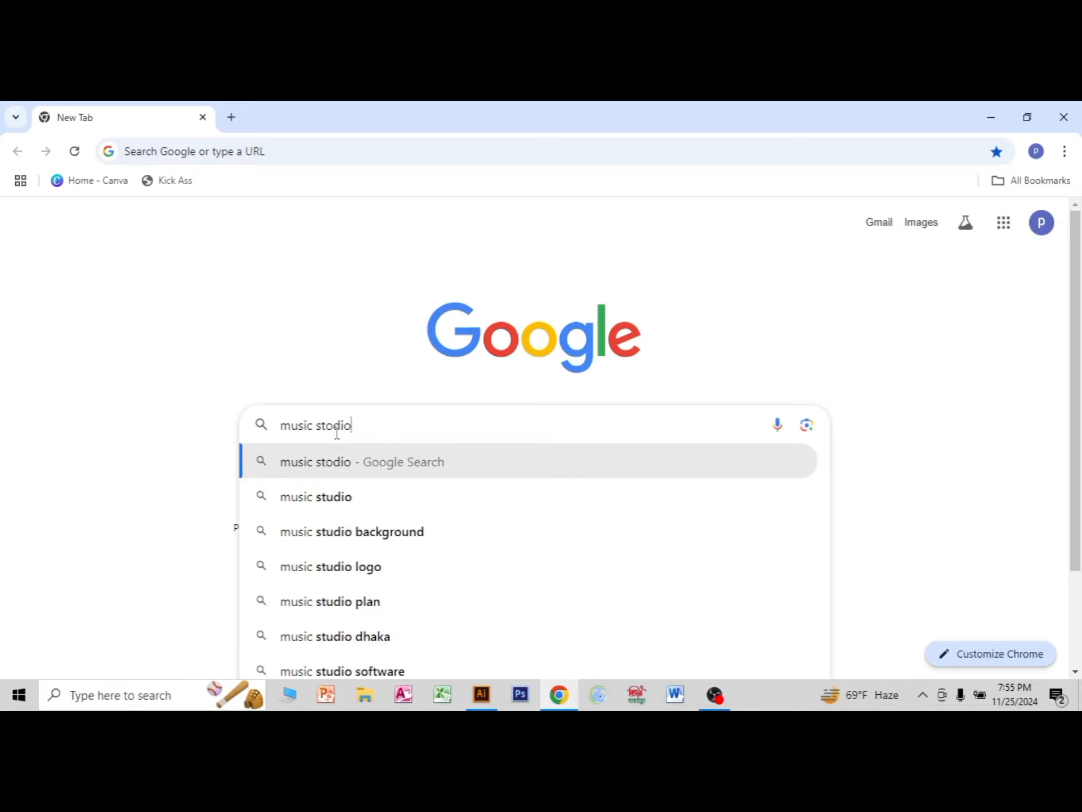
pyautogui.press('Return')
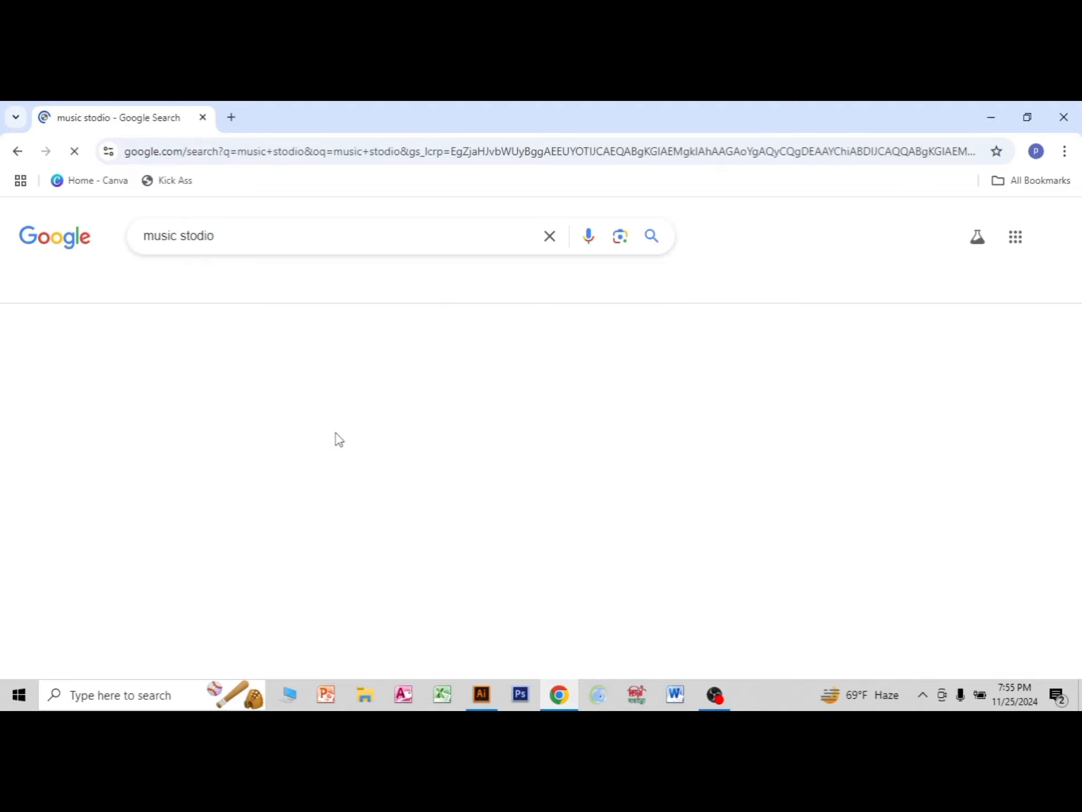
# Show the image results for music studio and refine the search to "music studio jpg".
pyautogui.click(189, 288)
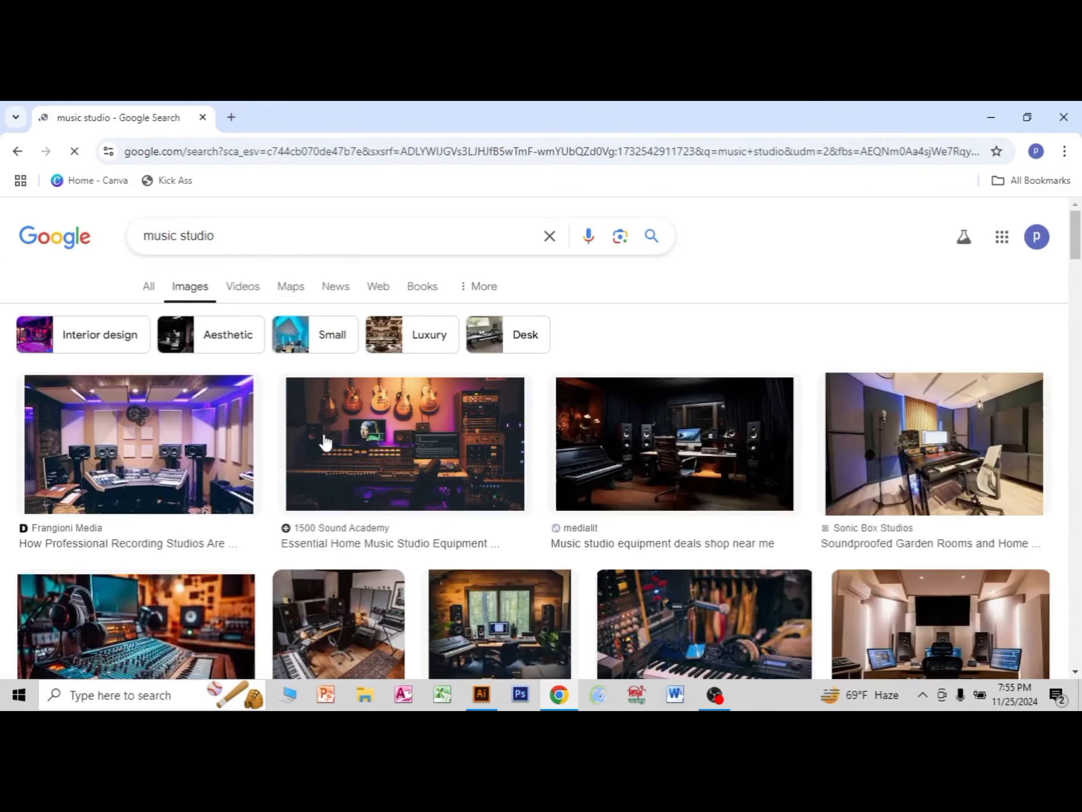
pyautogui.scroll(-4, 326, 443)
pyautogui.scroll(2, 326, 442)
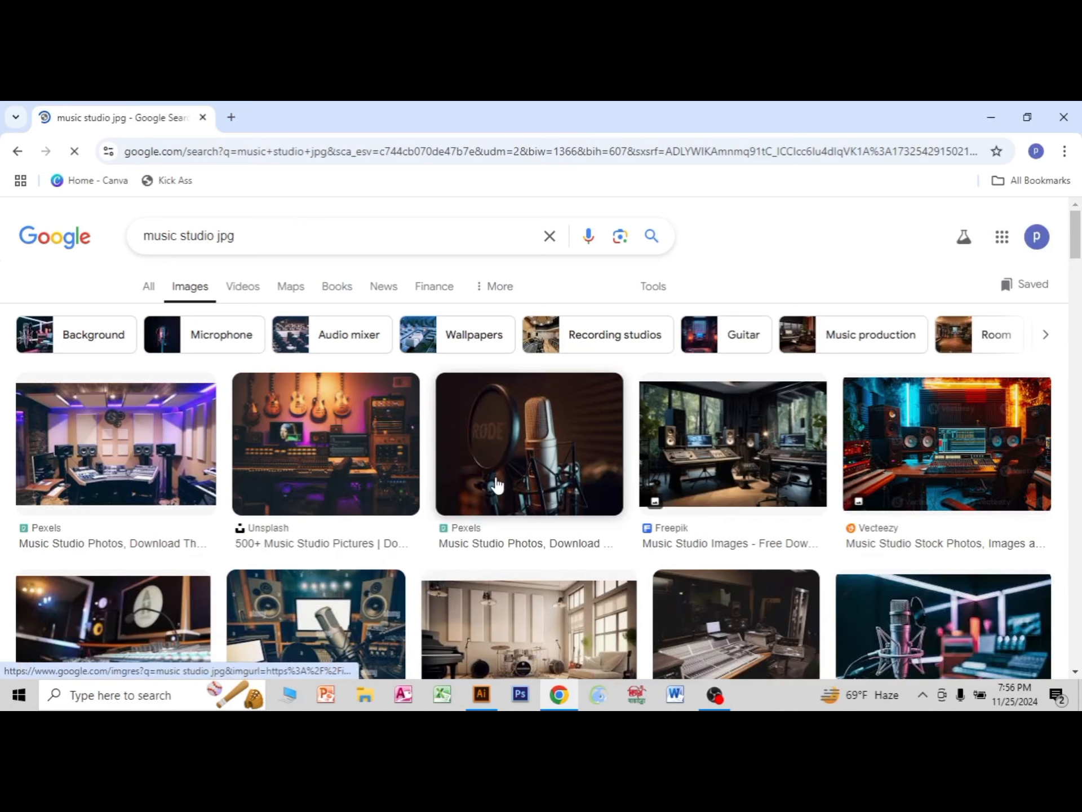
# Save the Pexels studio microphone photo to the Desktop as a JPEG image named "d" and return to Illustrator.
pyautogui.click(496, 484)
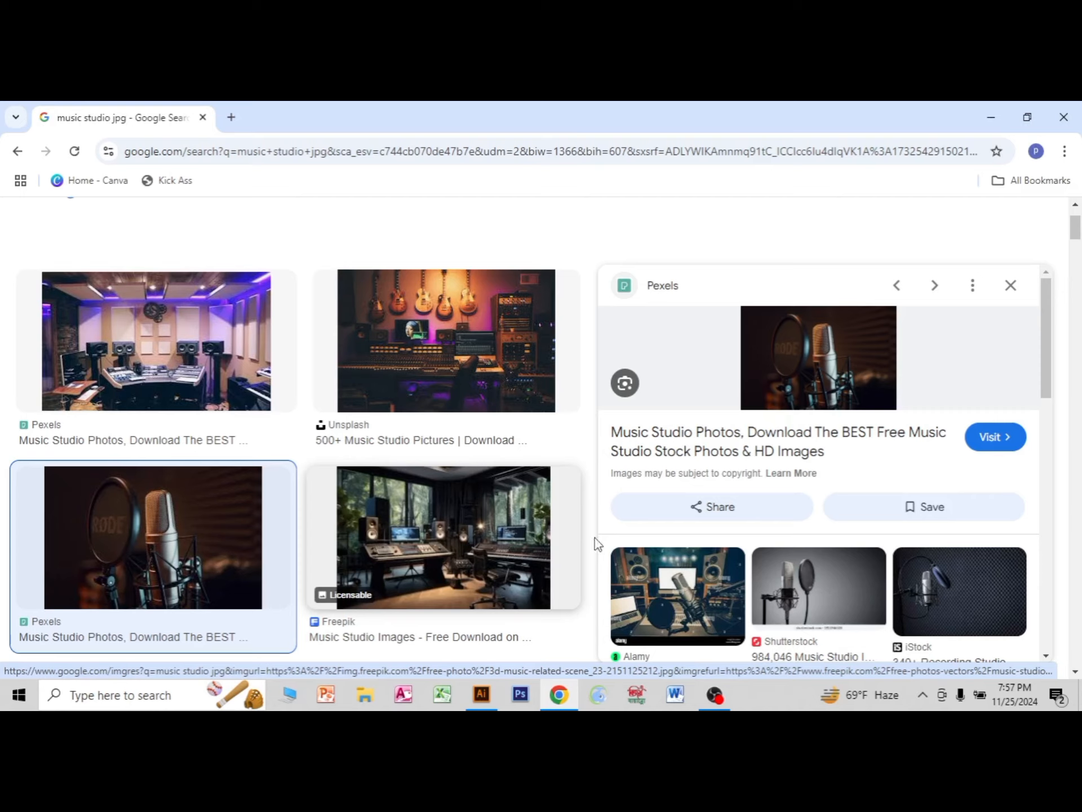
pyautogui.rightClick(839, 389)
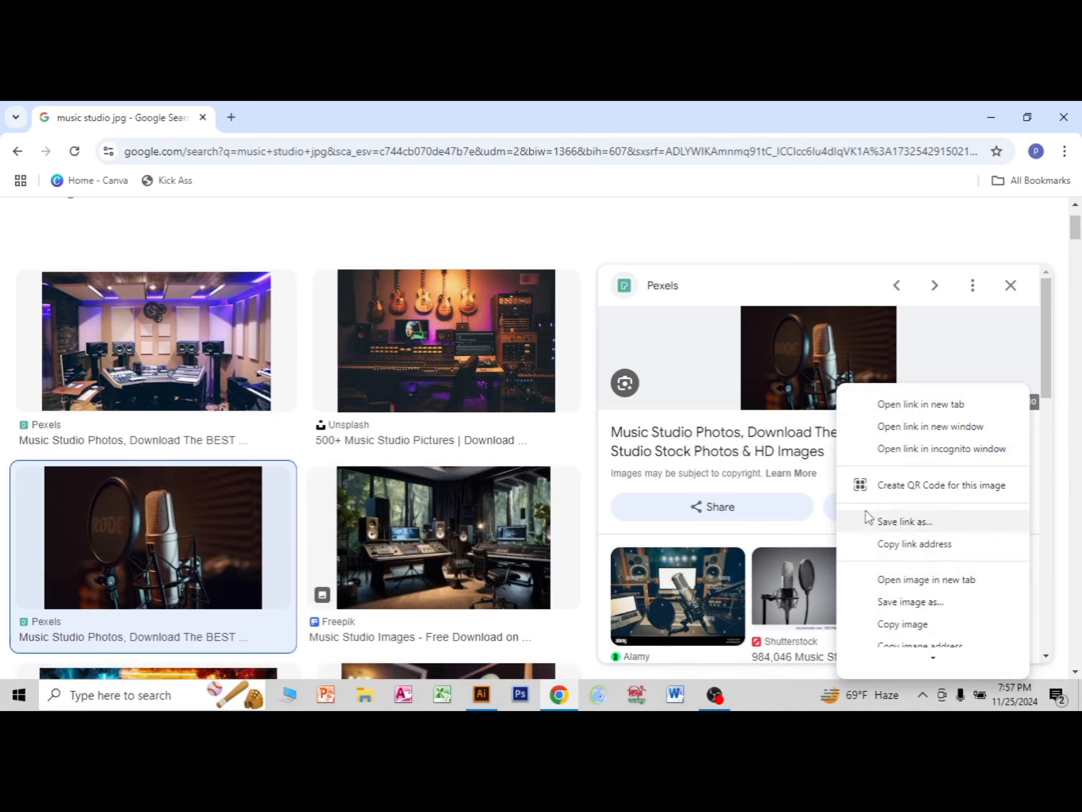
pyautogui.click(910, 603)
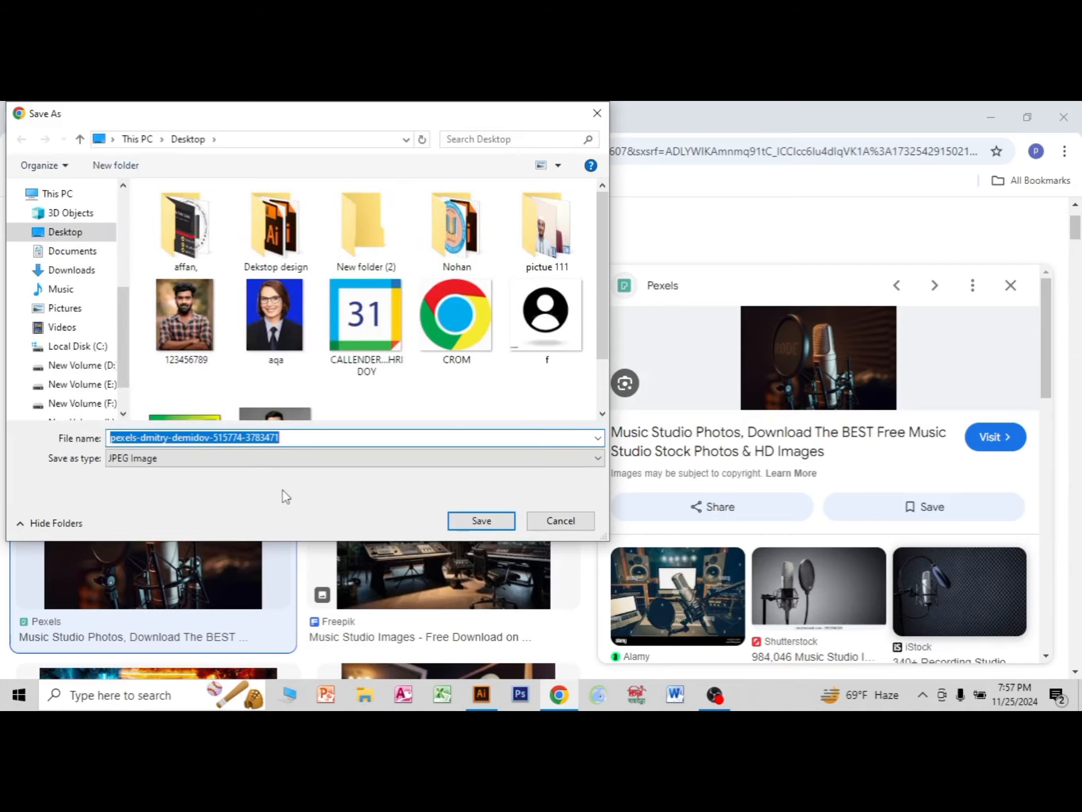
pyautogui.write('default')
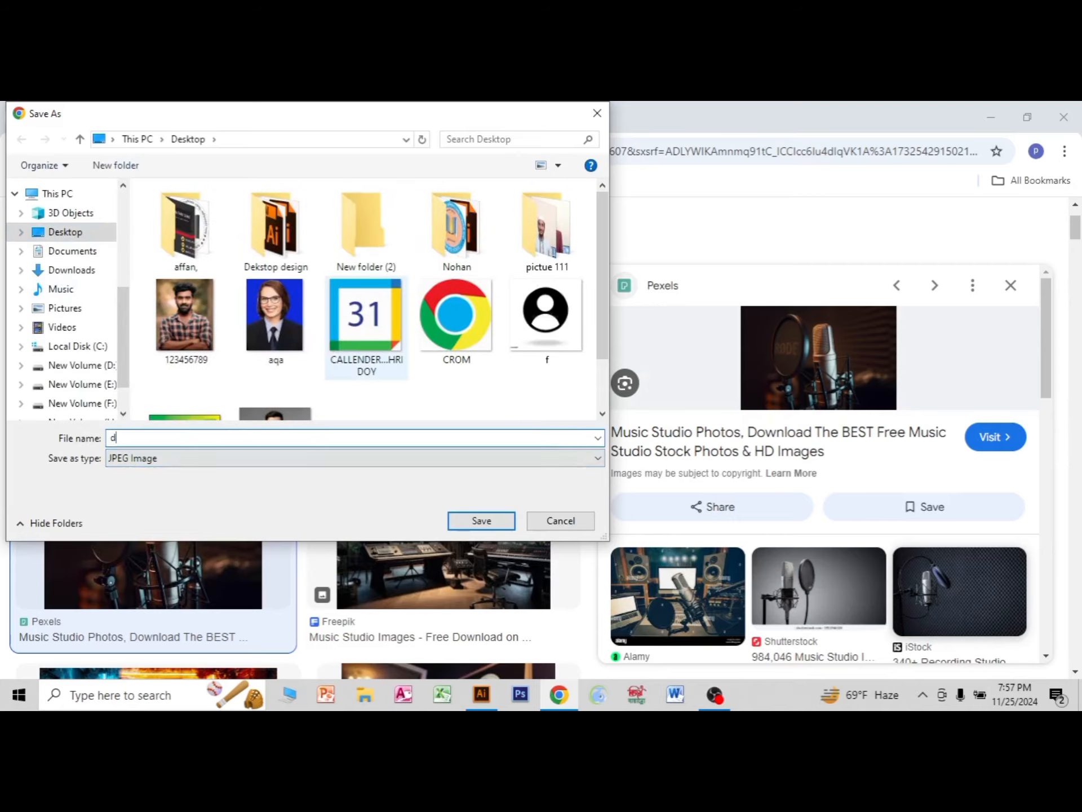
pyautogui.click(481, 520)
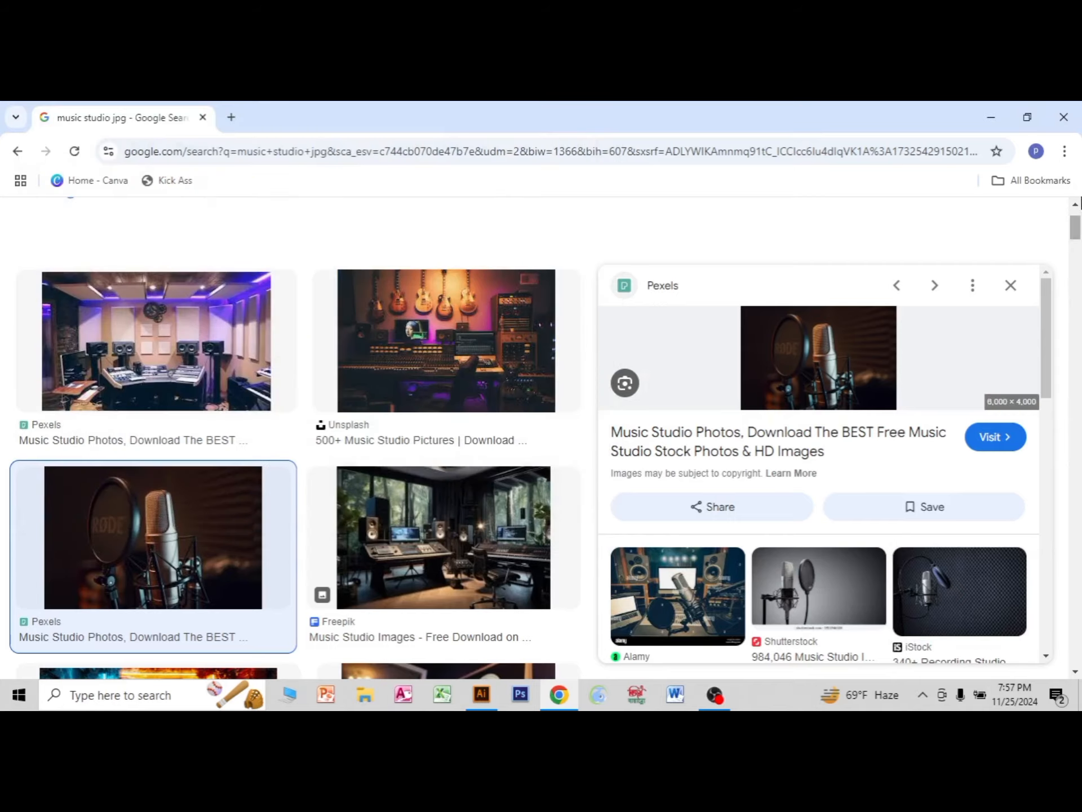
pyautogui.click(995, 117)
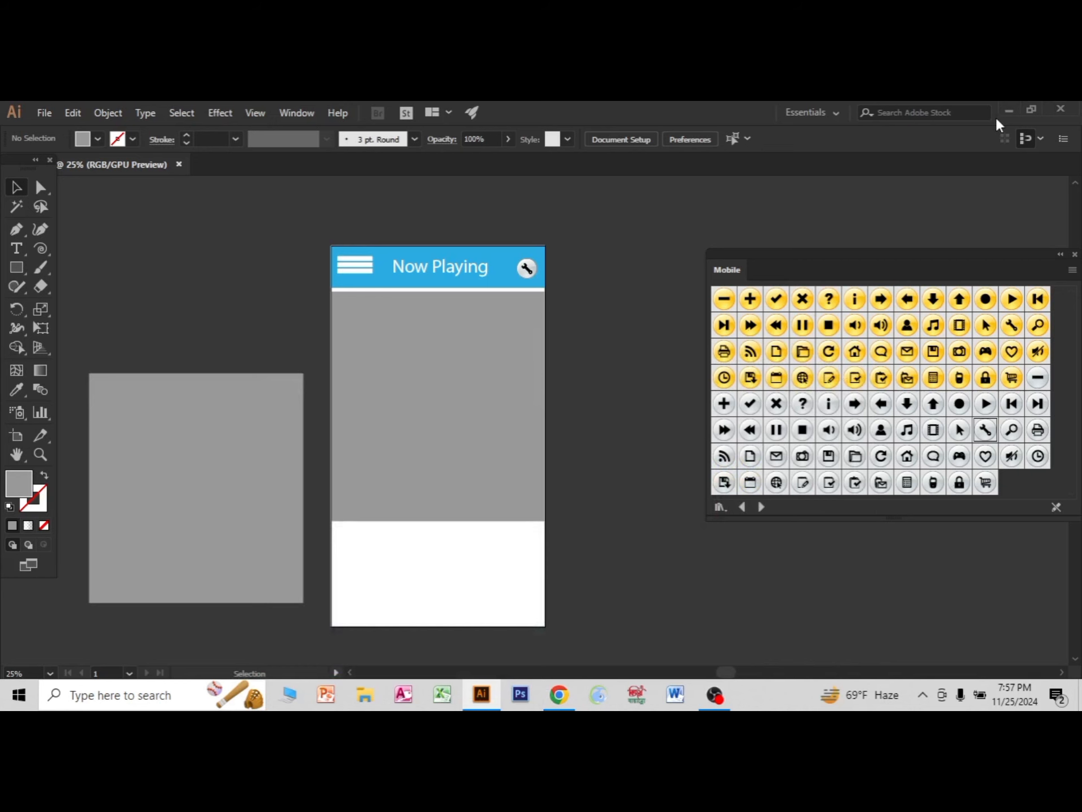
# Bring the dsfsd microphone photo from the desktop into the Illustrator document.
pyautogui.click(1007, 113)
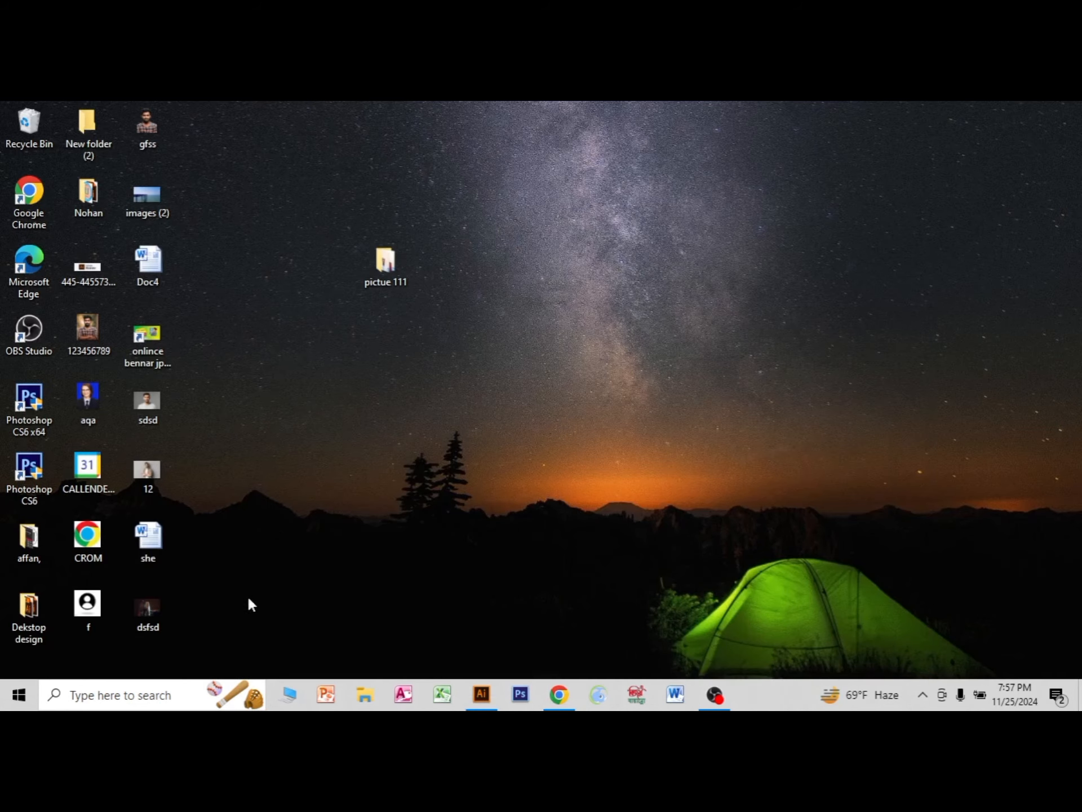
pyautogui.click(147, 615)
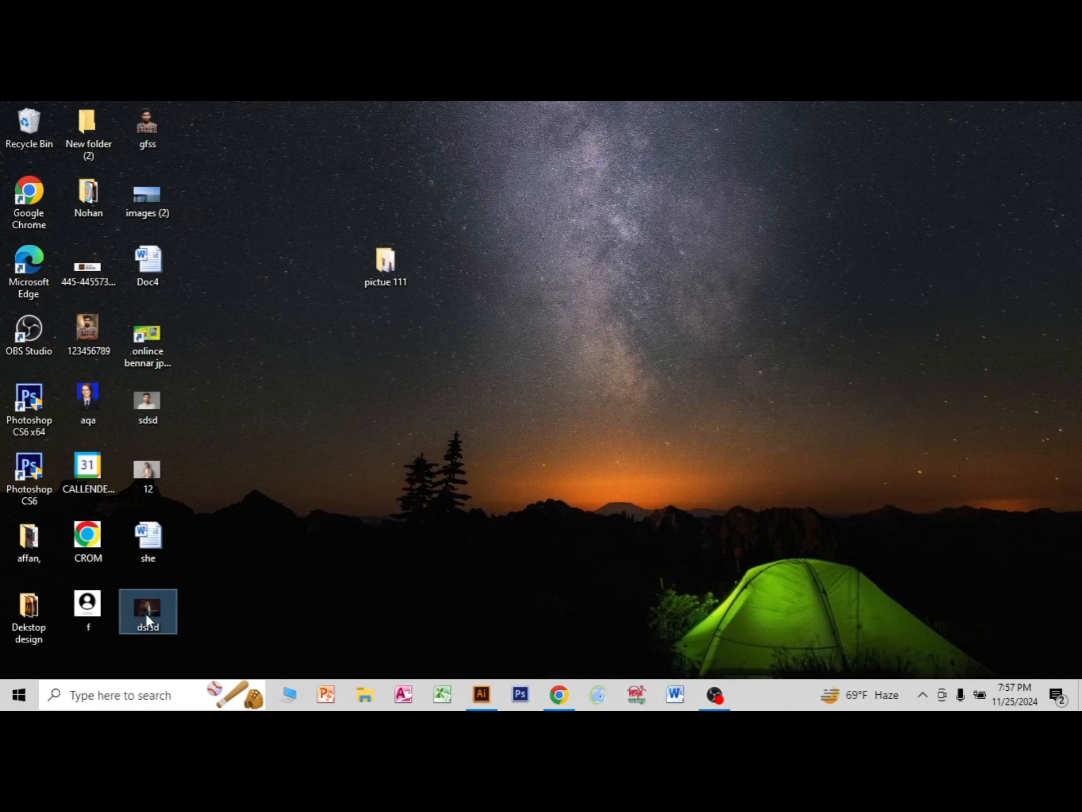
pyautogui.moveTo(525, 602); pyautogui.dragTo(559, 609)
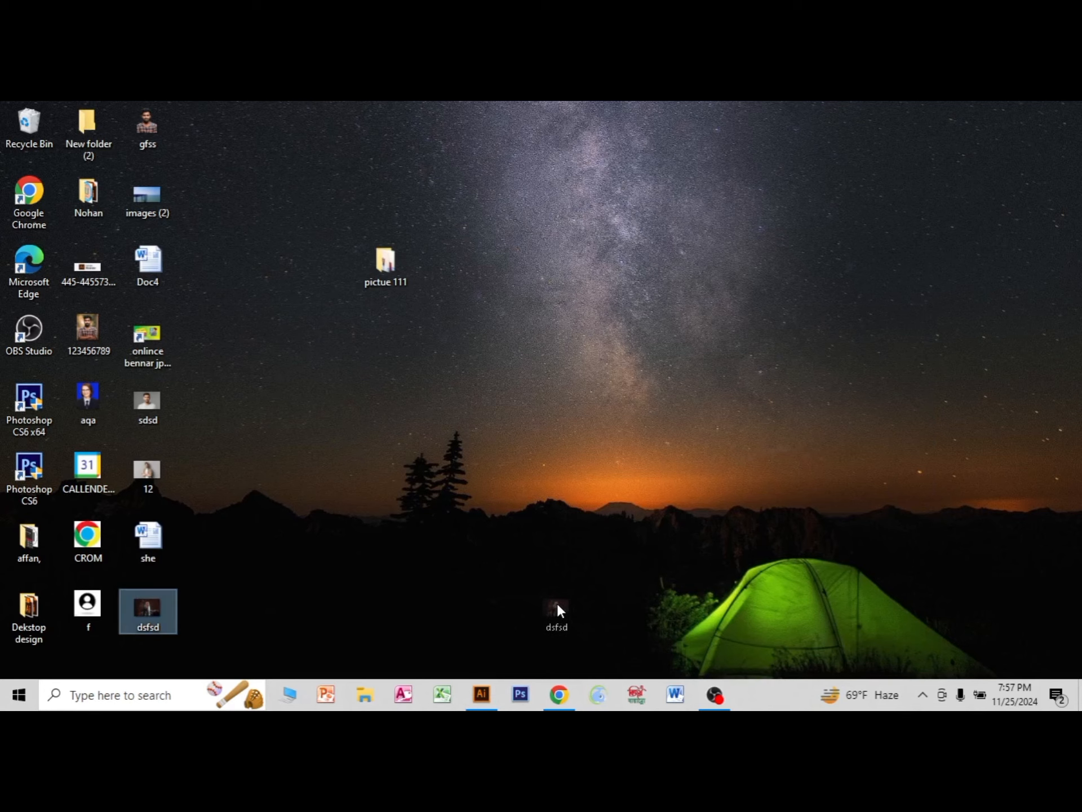
pyautogui.moveTo(486, 657); pyautogui.dragTo(432, 414)
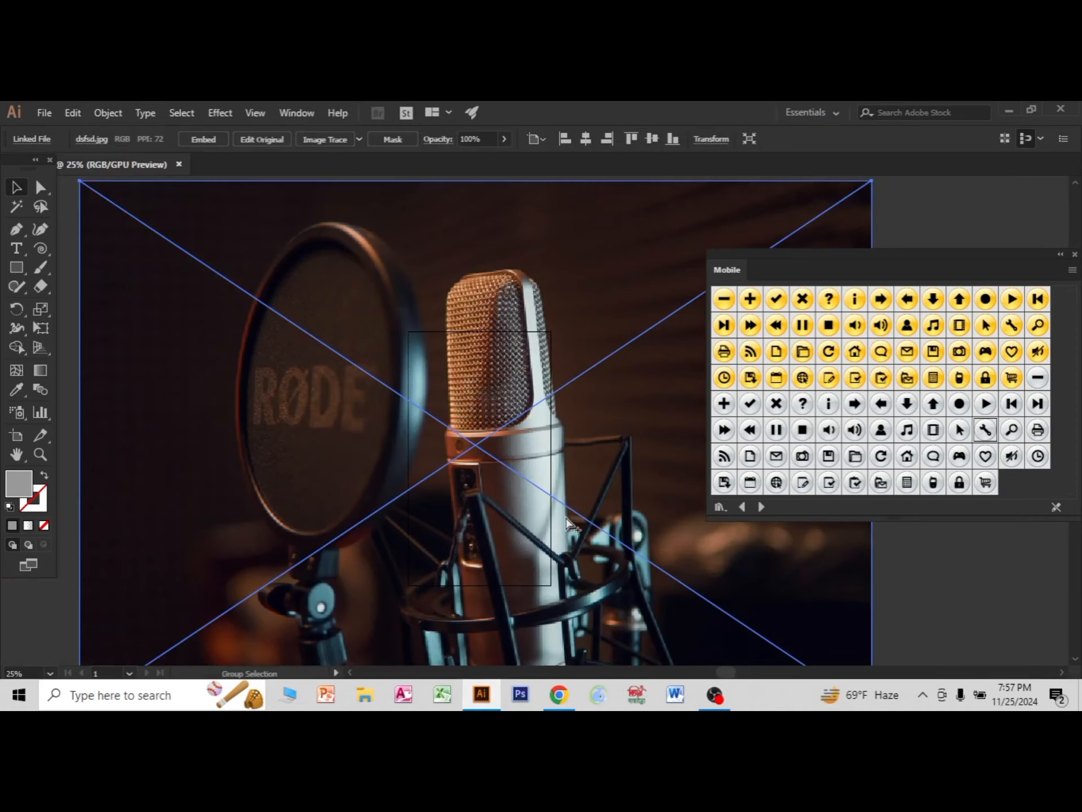
# Scale the placed microphone photo down to roughly the artboard's width and move it onto the empty canvas above the spare grey rectangle.
pyautogui.scroll(-2, 569, 523)
pyautogui.moveTo(1034, 253); pyautogui.dragTo(1060, 192)
pyautogui.click(40, 187)
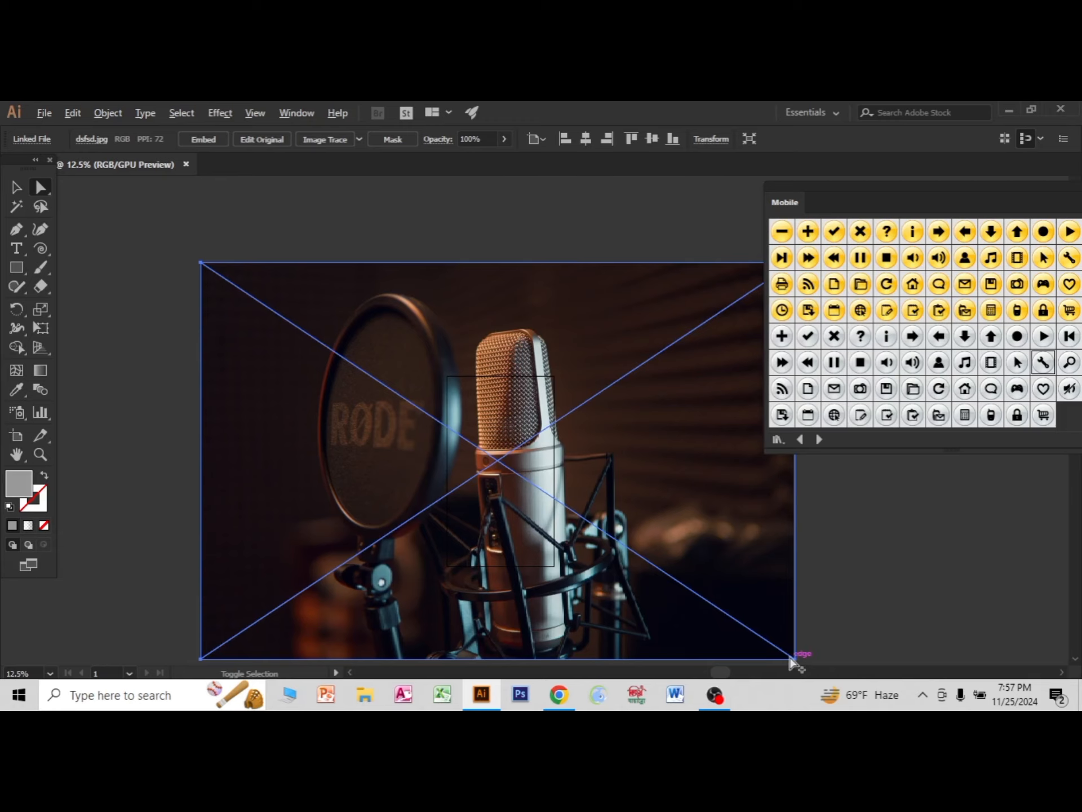
pyautogui.click(13, 188)
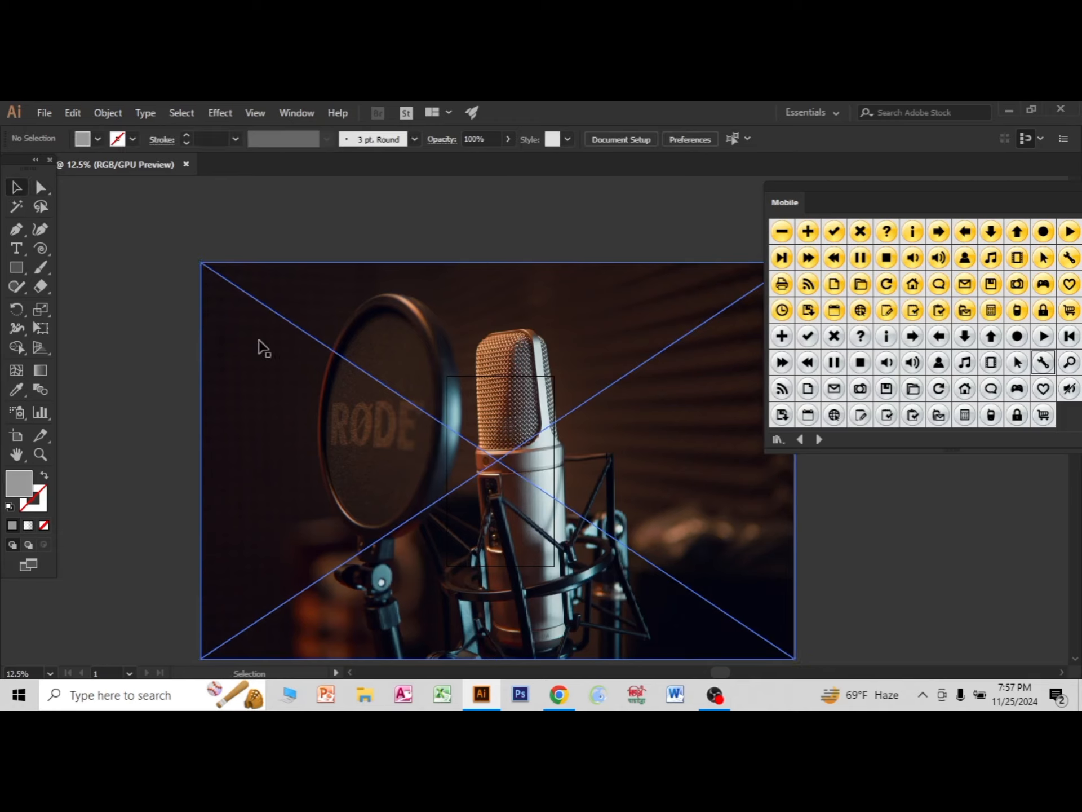
pyautogui.moveTo(203, 261); pyautogui.dragTo(402, 396)
pyautogui.moveTo(593, 396); pyautogui.dragTo(549, 426)
pyautogui.moveTo(505, 474); pyautogui.dragTo(296, 380)
# Duplicate the microphone photo onto the artboard and enlarge the copy until it covers the grey rectangle below the header.
pyautogui.scroll(2, 542, 487)
pyautogui.moveTo(149, 318); pyautogui.dragTo(465, 402)
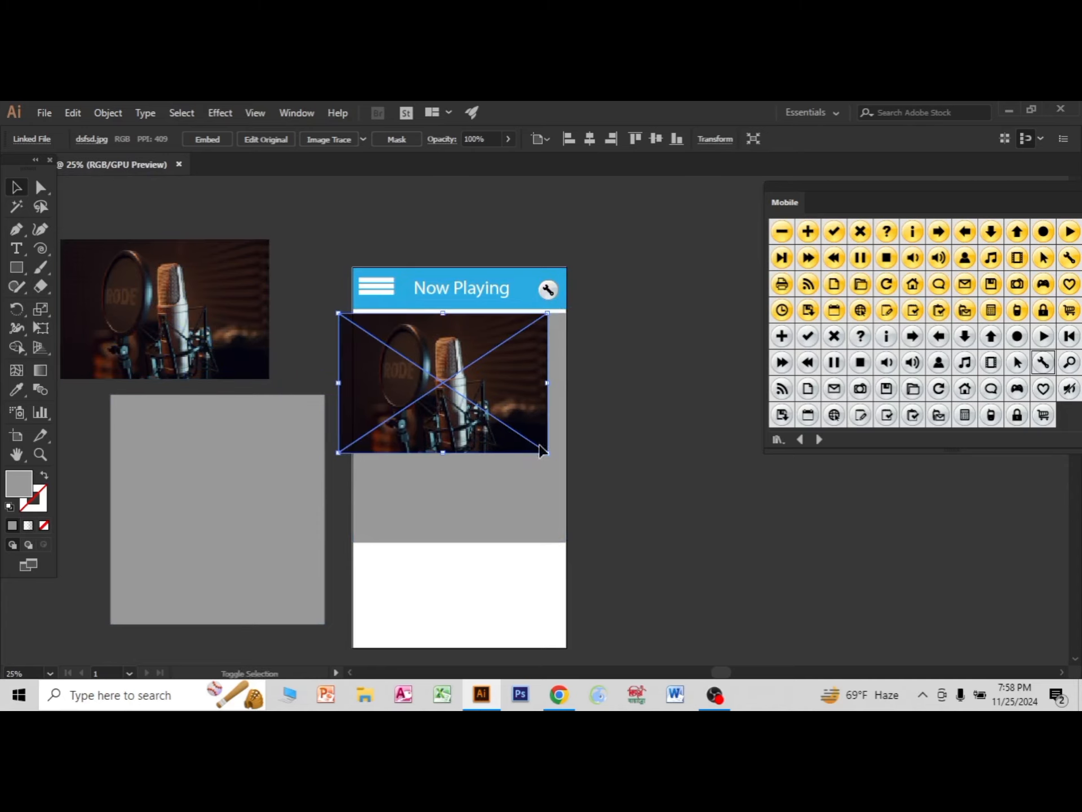
pyautogui.moveTo(547, 451); pyautogui.dragTo(603, 517)
pyautogui.moveTo(513, 459); pyautogui.dragTo(521, 515)
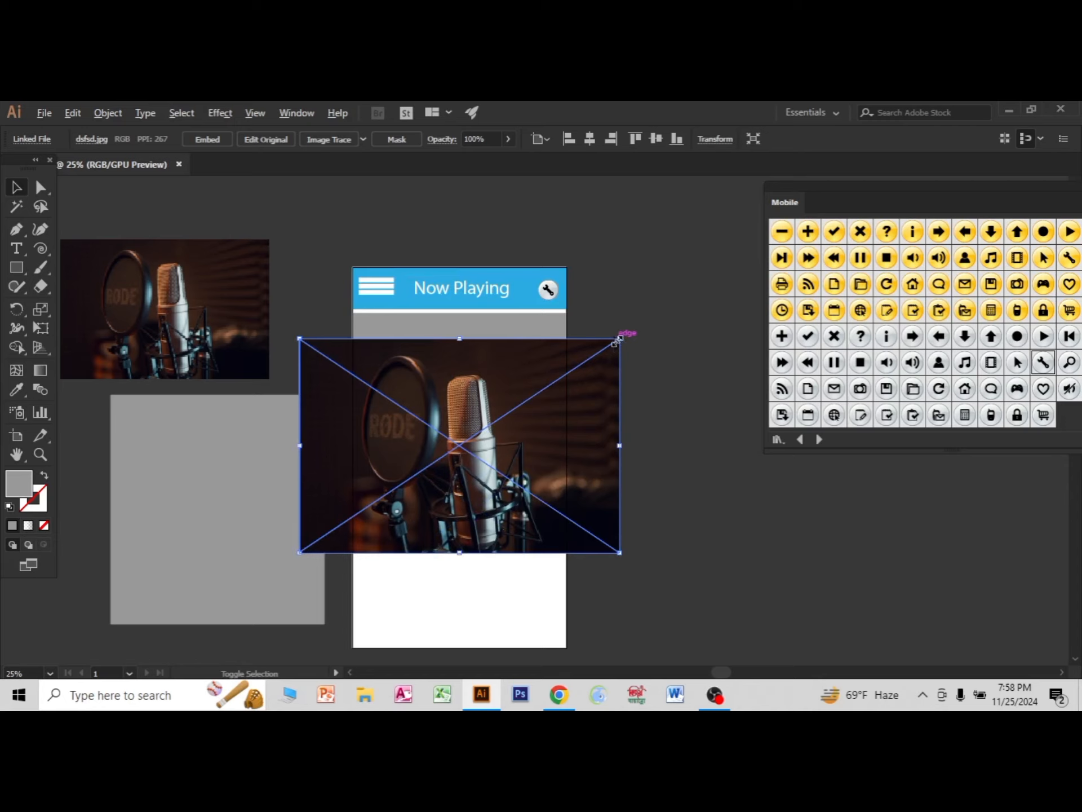
pyautogui.moveTo(618, 340); pyautogui.dragTo(637, 317)
pyautogui.moveTo(459, 326); pyautogui.dragTo(459, 309)
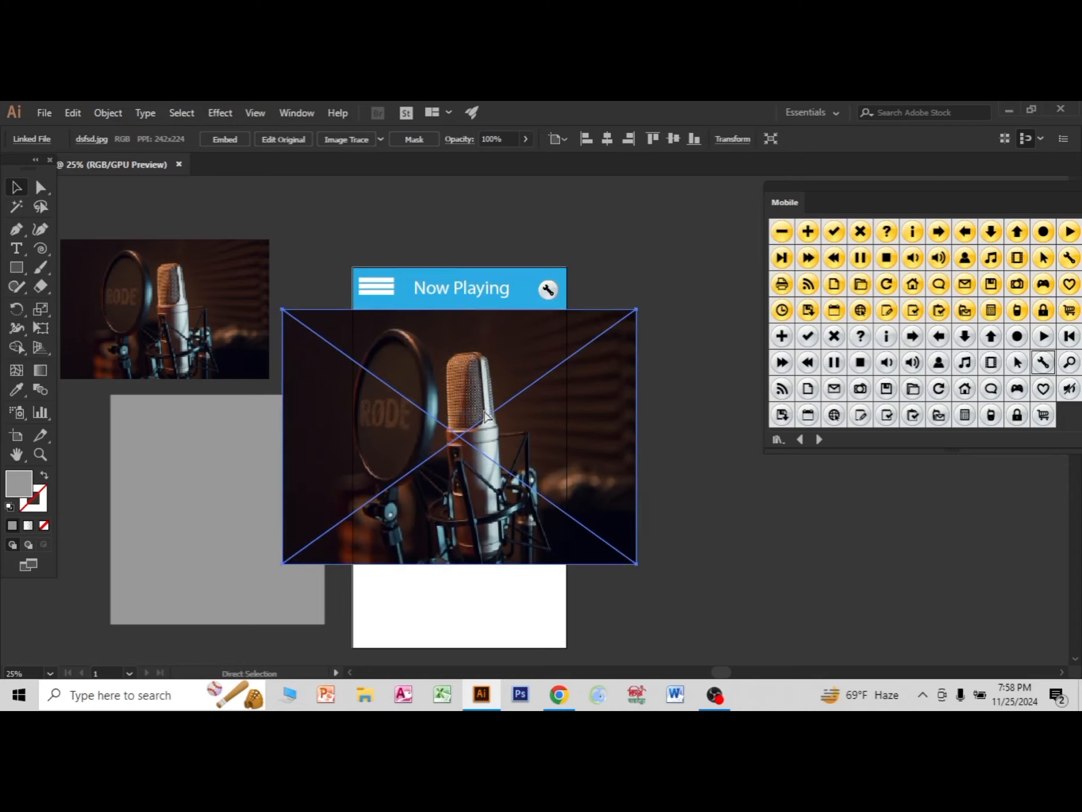
# Send the large photo behind the artboard's grey rectangle and make a clipping mask from the two objects.
pyautogui.hotkey('ctrl', 'shift', '[')
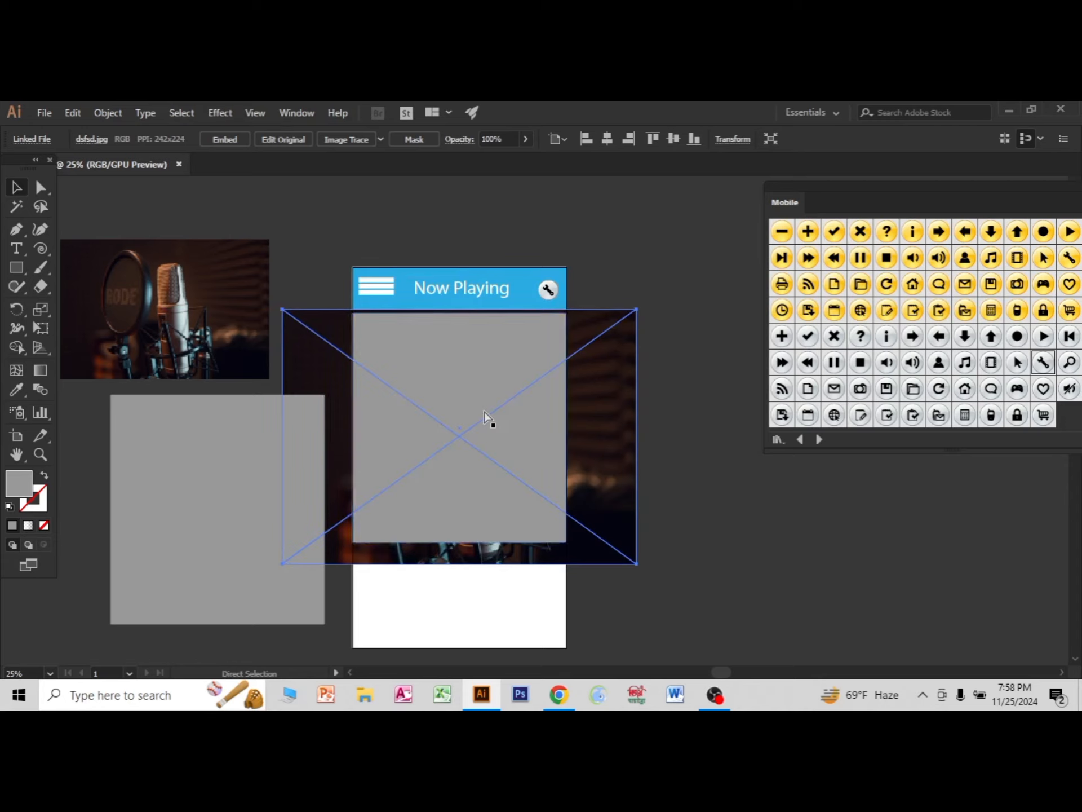
pyautogui.keyDown('shift'); pyautogui.click(474, 380); pyautogui.keyUp('shift')
pyautogui.rightClick(471, 379)
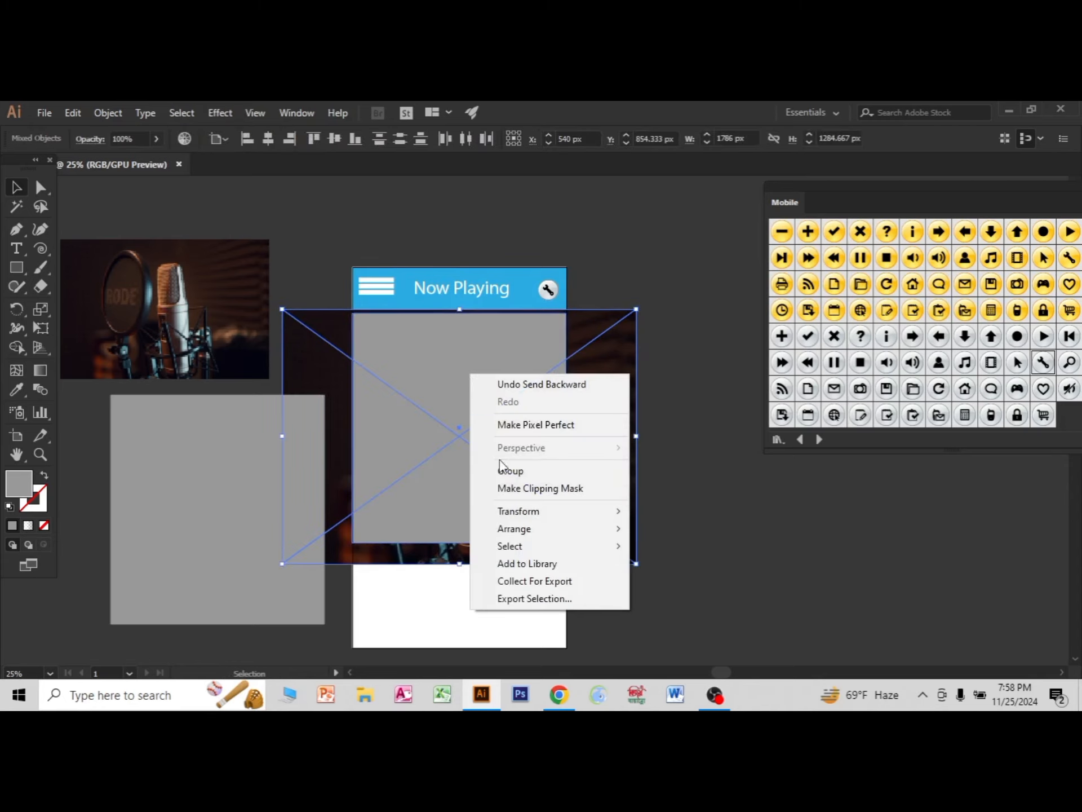
pyautogui.click(523, 489)
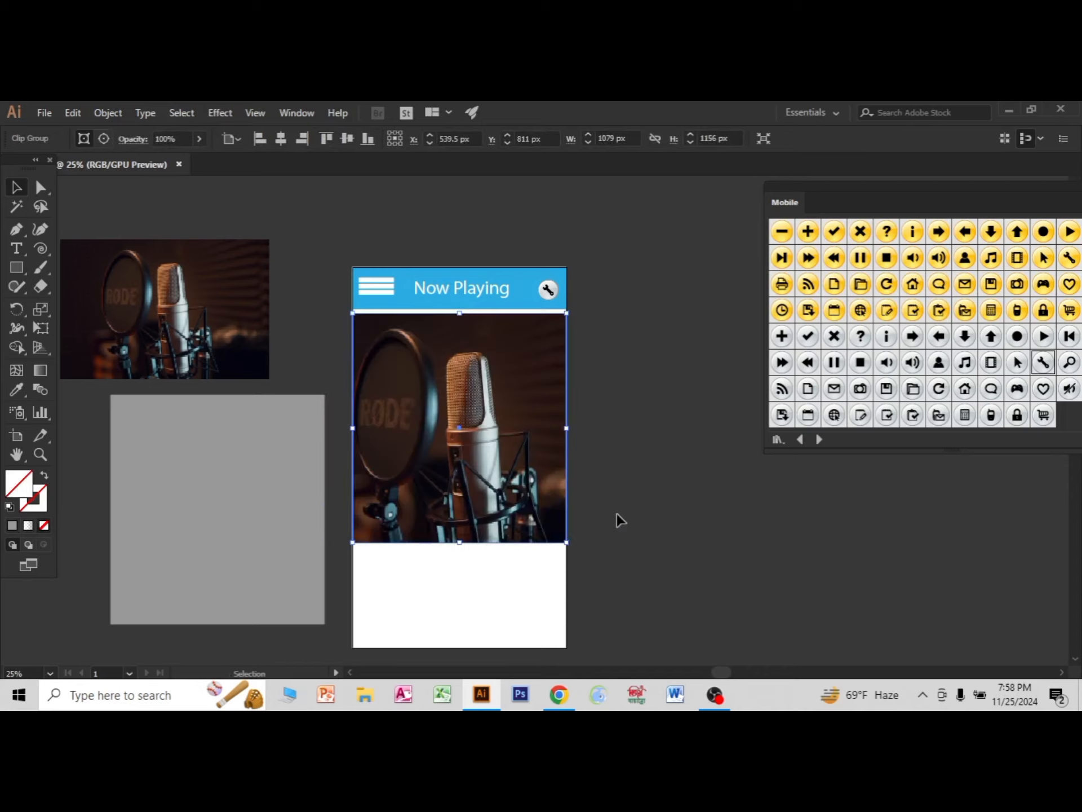
pyautogui.click(649, 553)
# Move the spare grey rectangle exactly over the clipped photo and reduce its opacity to 68%.
pyautogui.moveTo(208, 560); pyautogui.dragTo(451, 484)
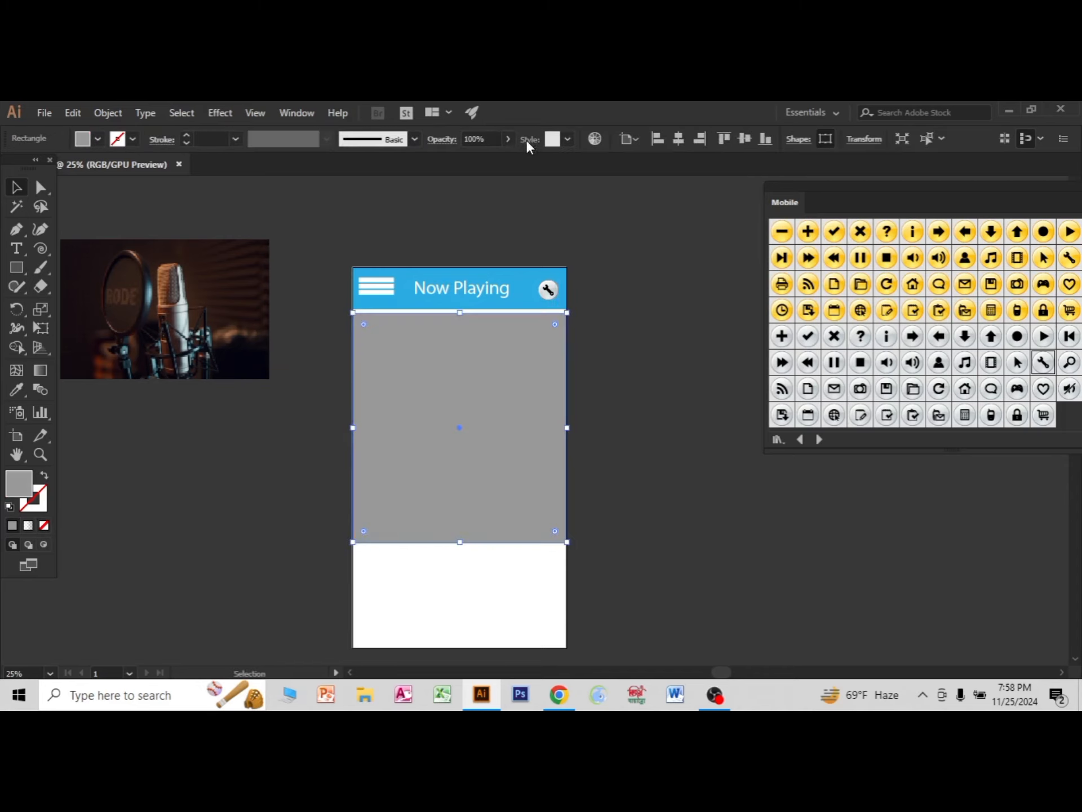
pyautogui.click(508, 138)
pyautogui.moveTo(505, 162); pyautogui.dragTo(488, 167)
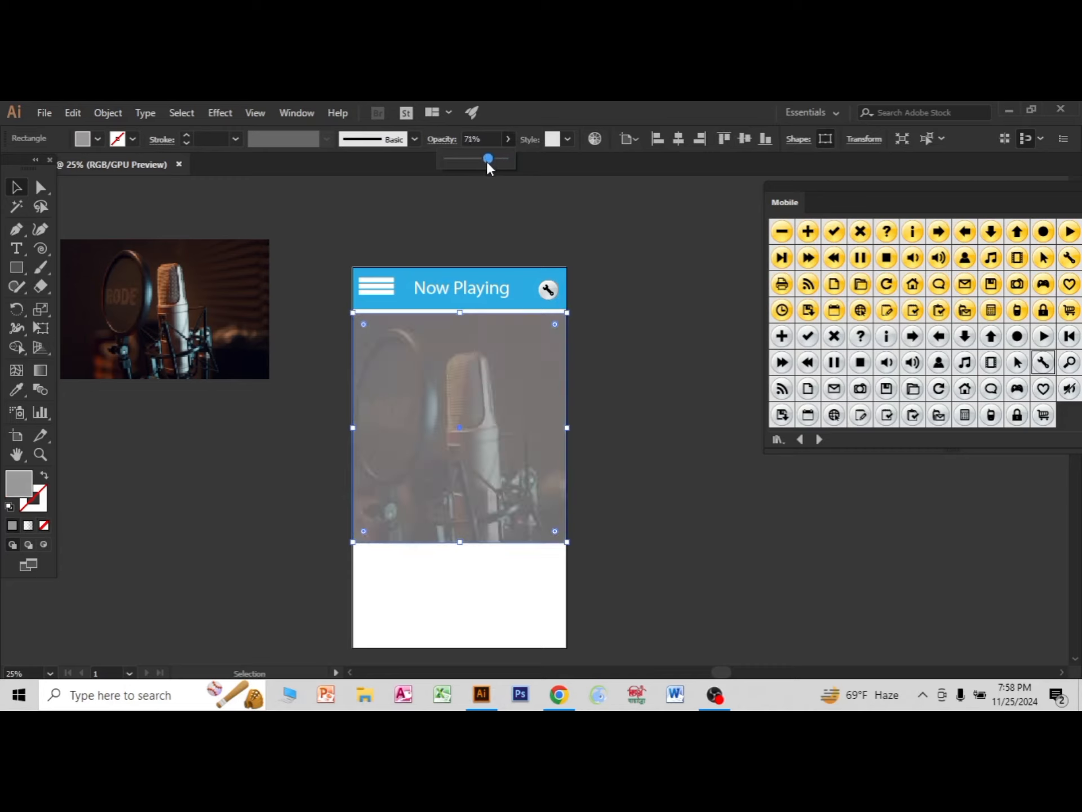
pyautogui.click(556, 231)
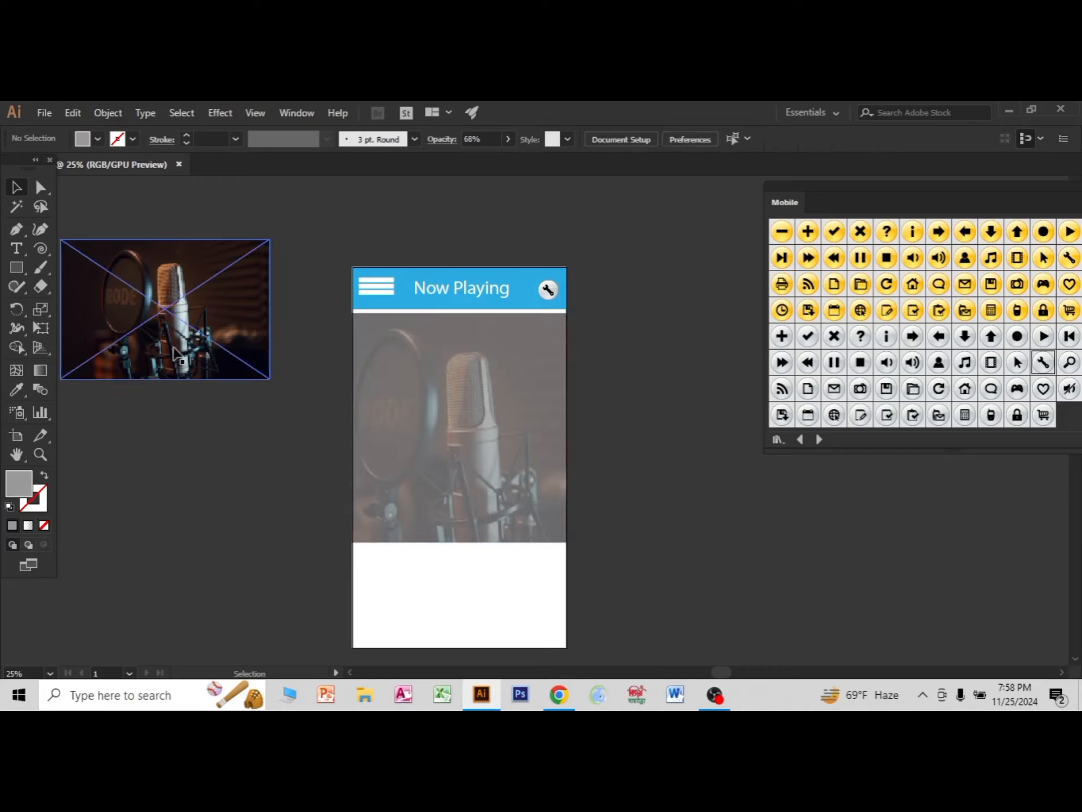
# Draw a large circle with the Ellipse tool in the middle of the photo area and fill it with the header's light blue.
pyautogui.click(19, 273)
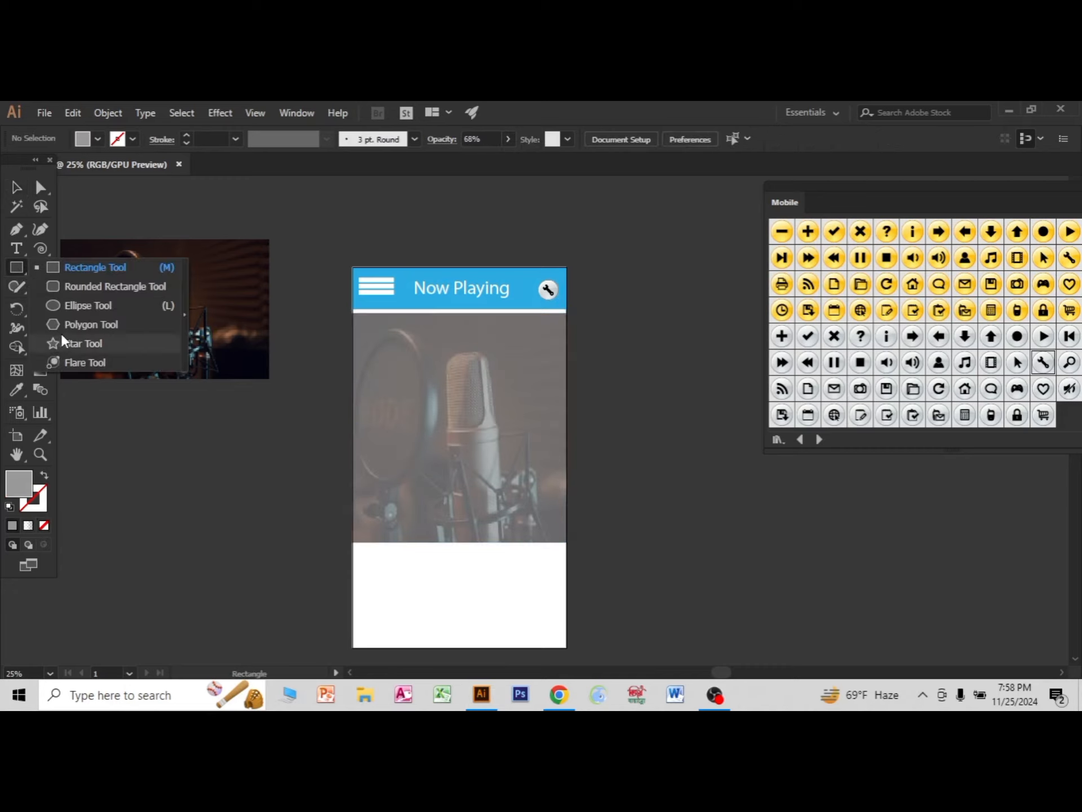
pyautogui.click(79, 306)
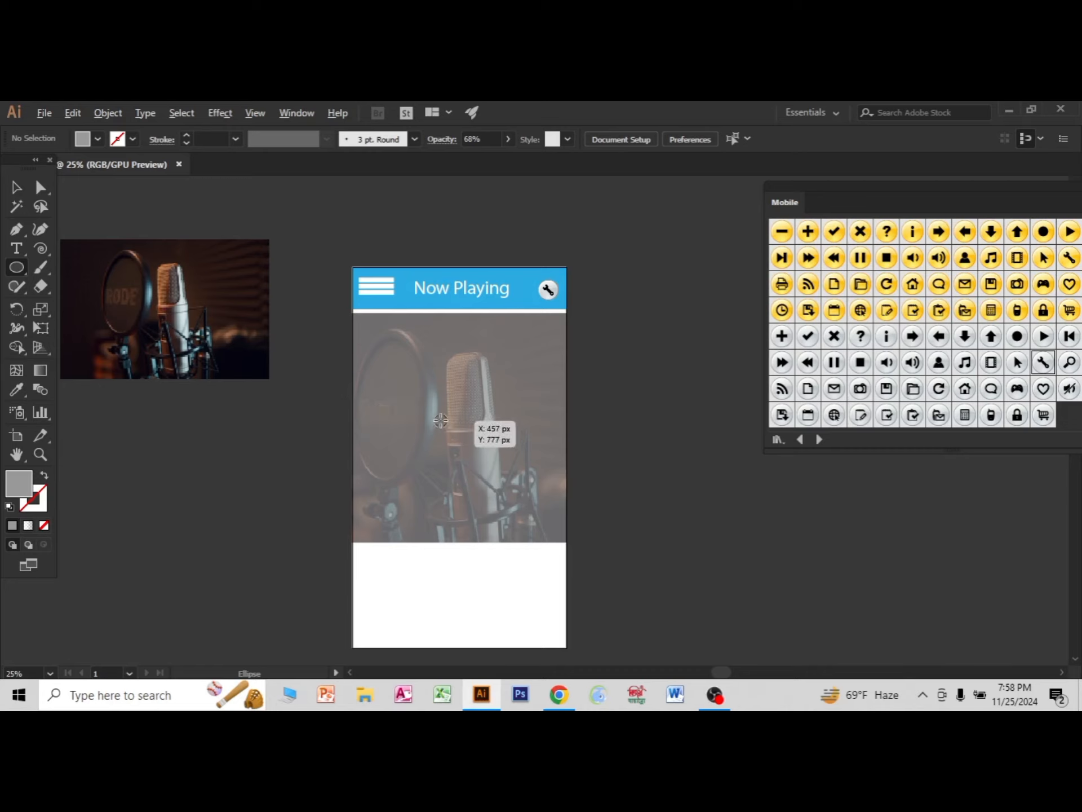
pyautogui.moveTo(439, 419); pyautogui.dragTo(474, 471)
pyautogui.click(17, 188)
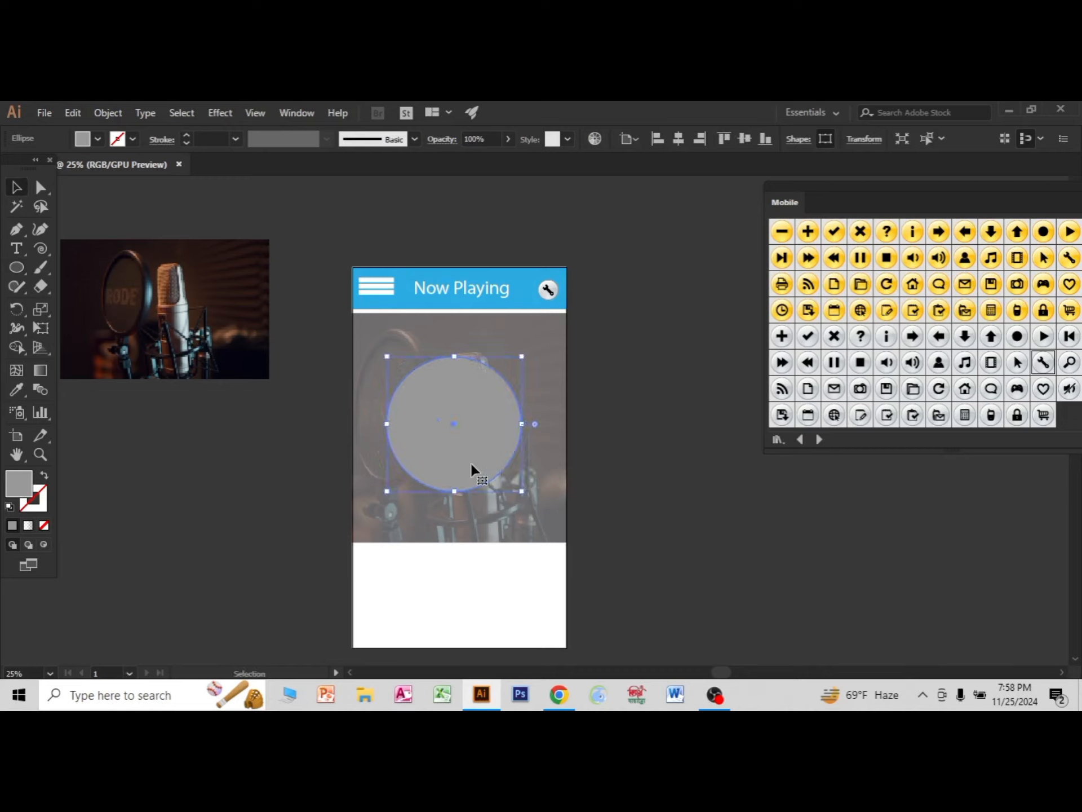
pyautogui.click(98, 139)
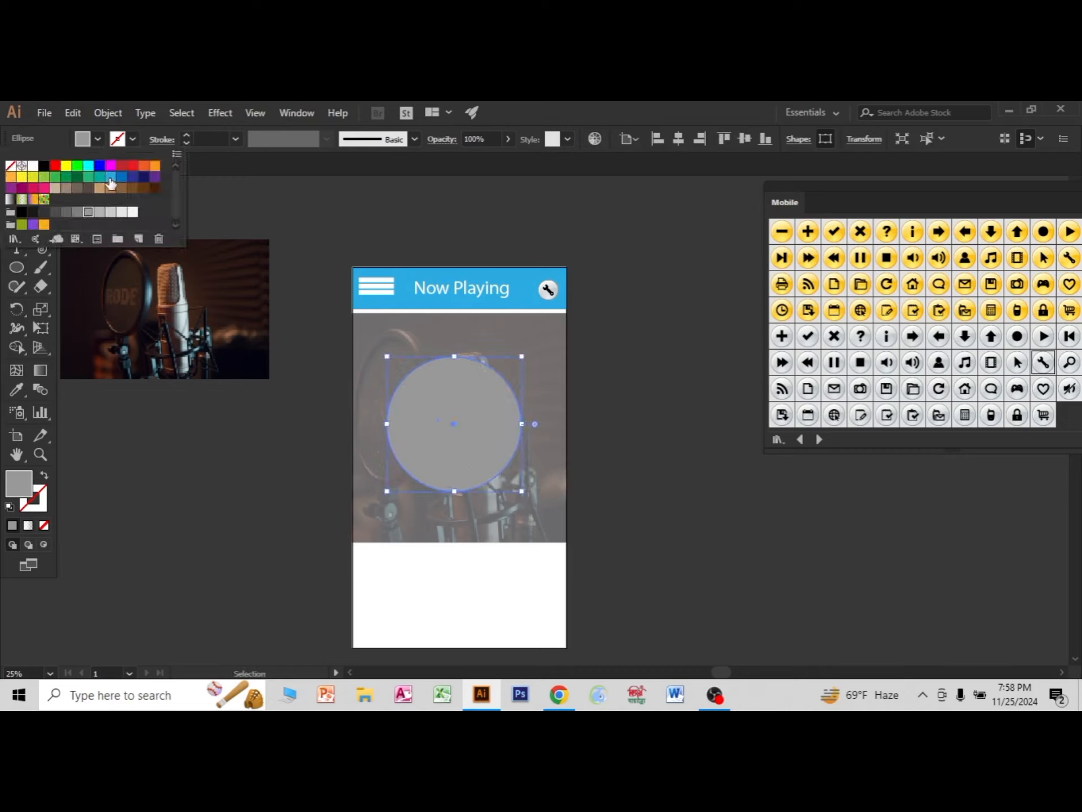
pyautogui.click(111, 177)
pyautogui.click(606, 157)
pyautogui.click(679, 443)
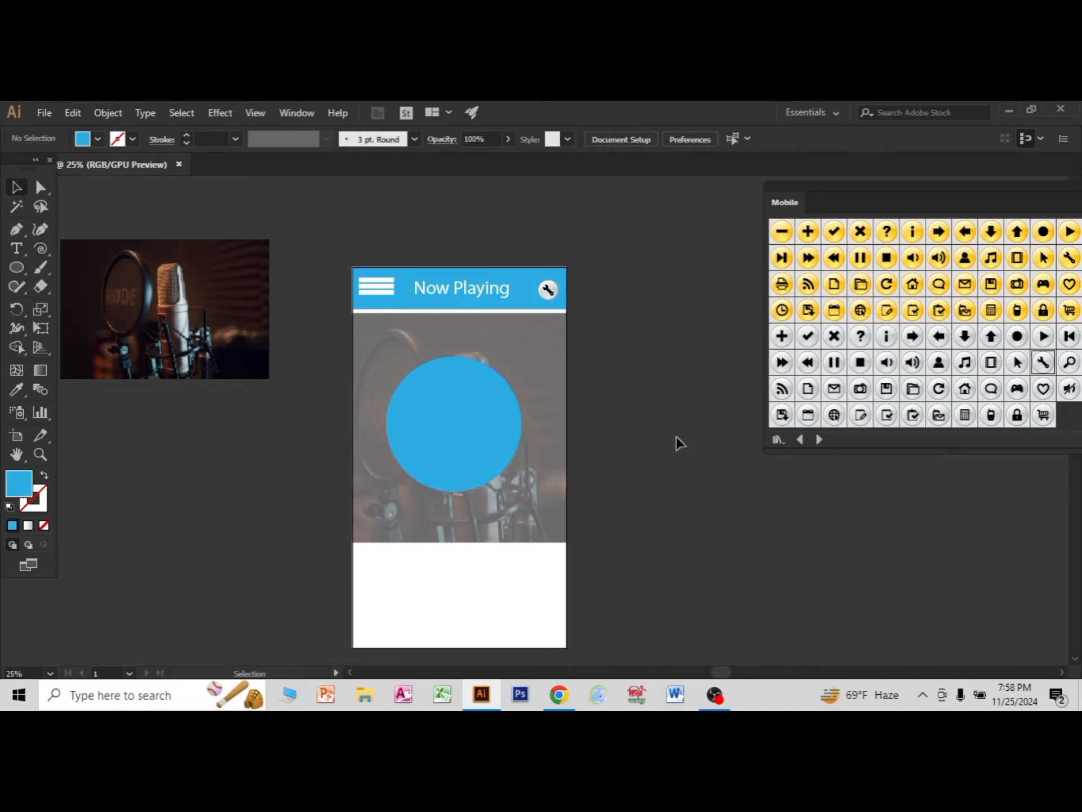
# Create a slightly smaller concentric copy of the blue circle and fill it with dark green.
pyautogui.click(483, 448)
pyautogui.press('a')
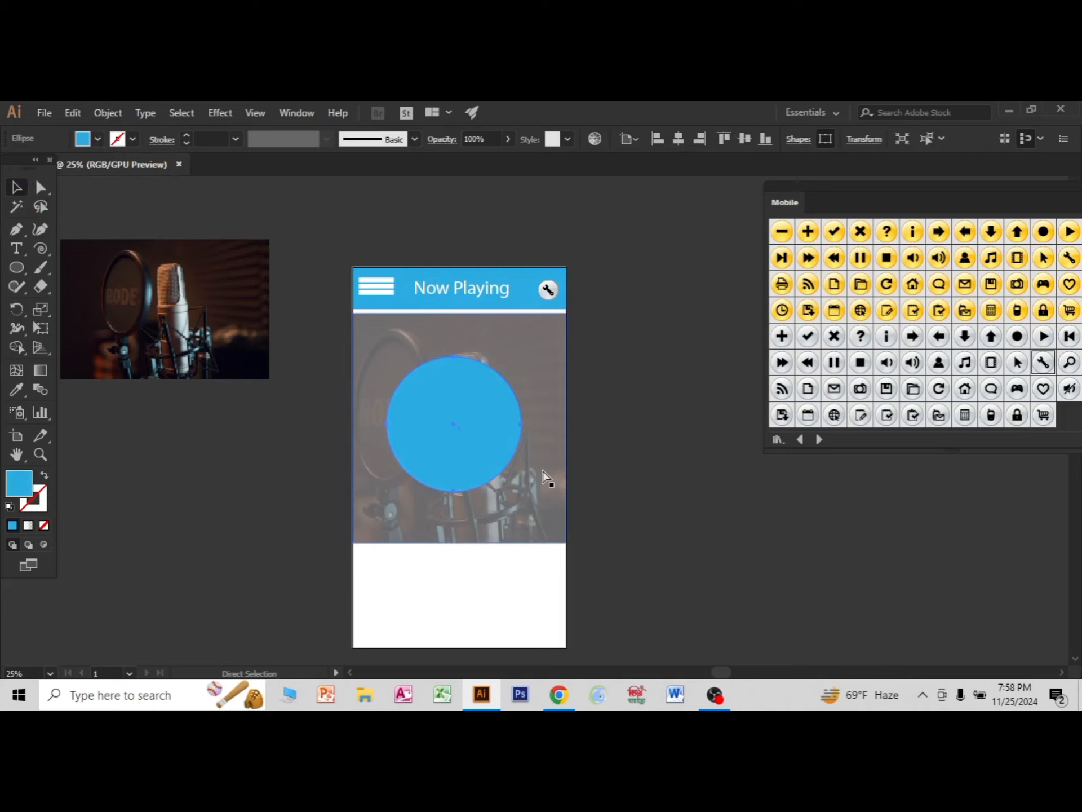
pyautogui.press('v')
pyautogui.moveTo(522, 356); pyautogui.dragTo(520, 365)
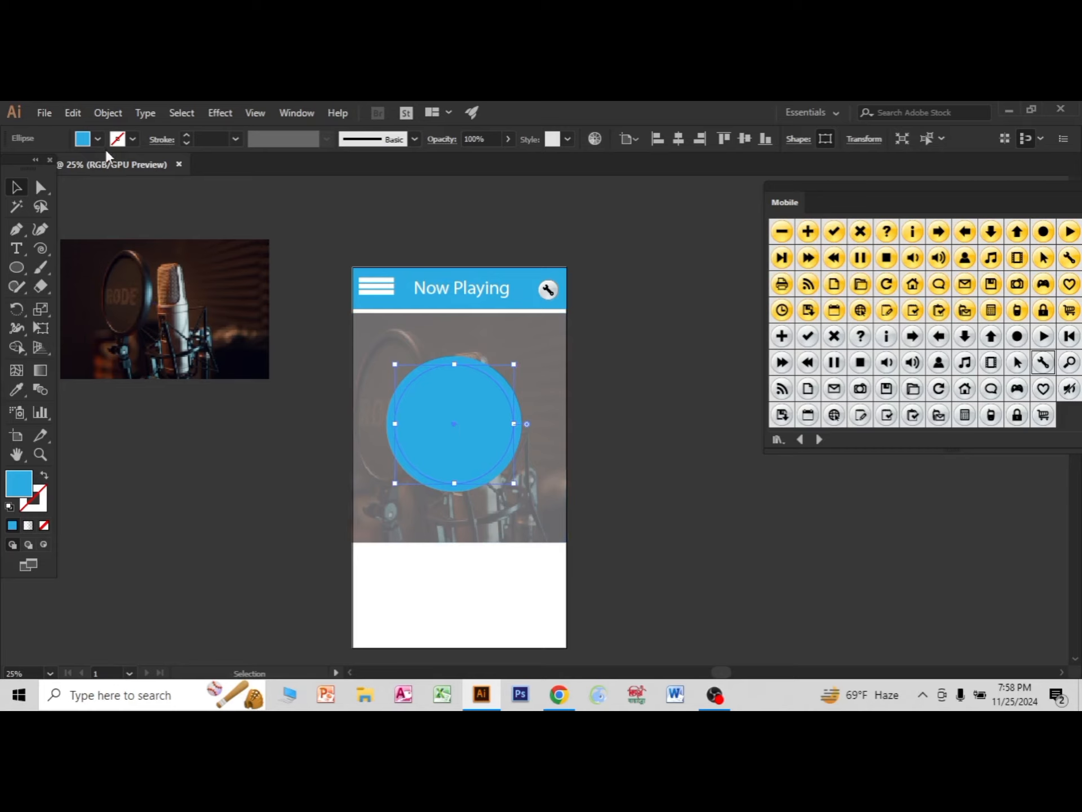
pyautogui.click(83, 139)
pyautogui.click(82, 180)
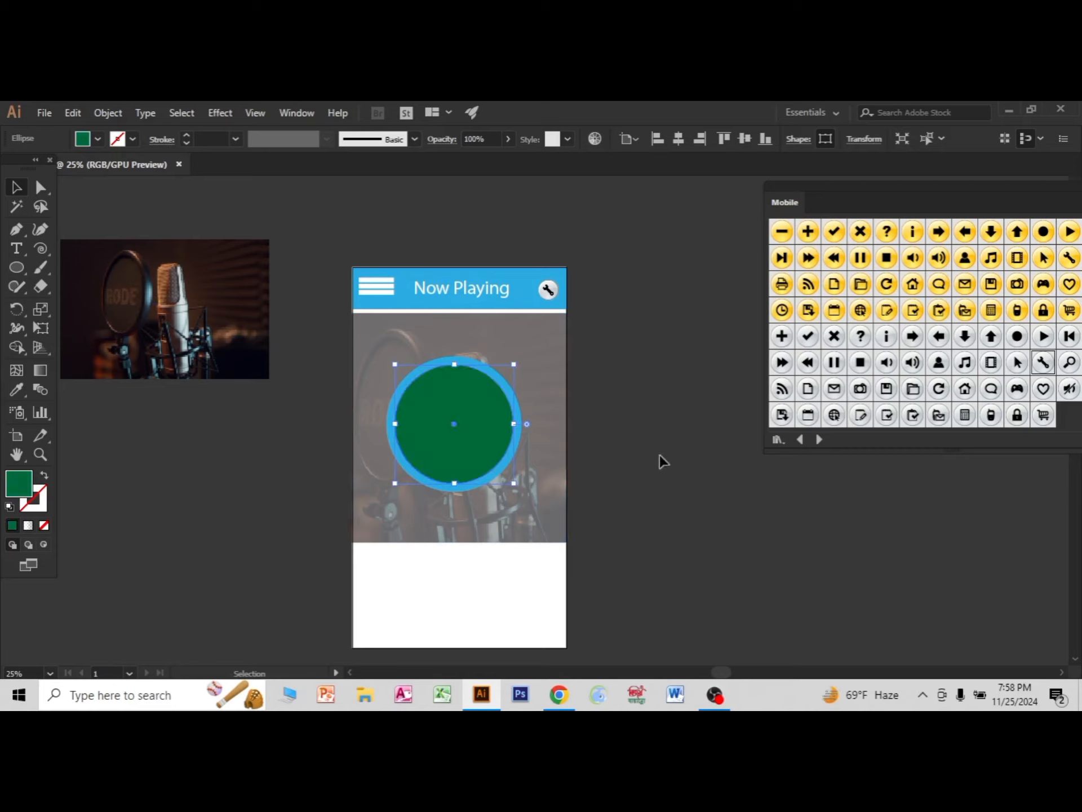
# Move the spare microphone photo between the blue and green circles in the stacking order and scale it down to about 954 × 636 px.
pyautogui.moveTo(174, 322); pyautogui.dragTo(474, 444)
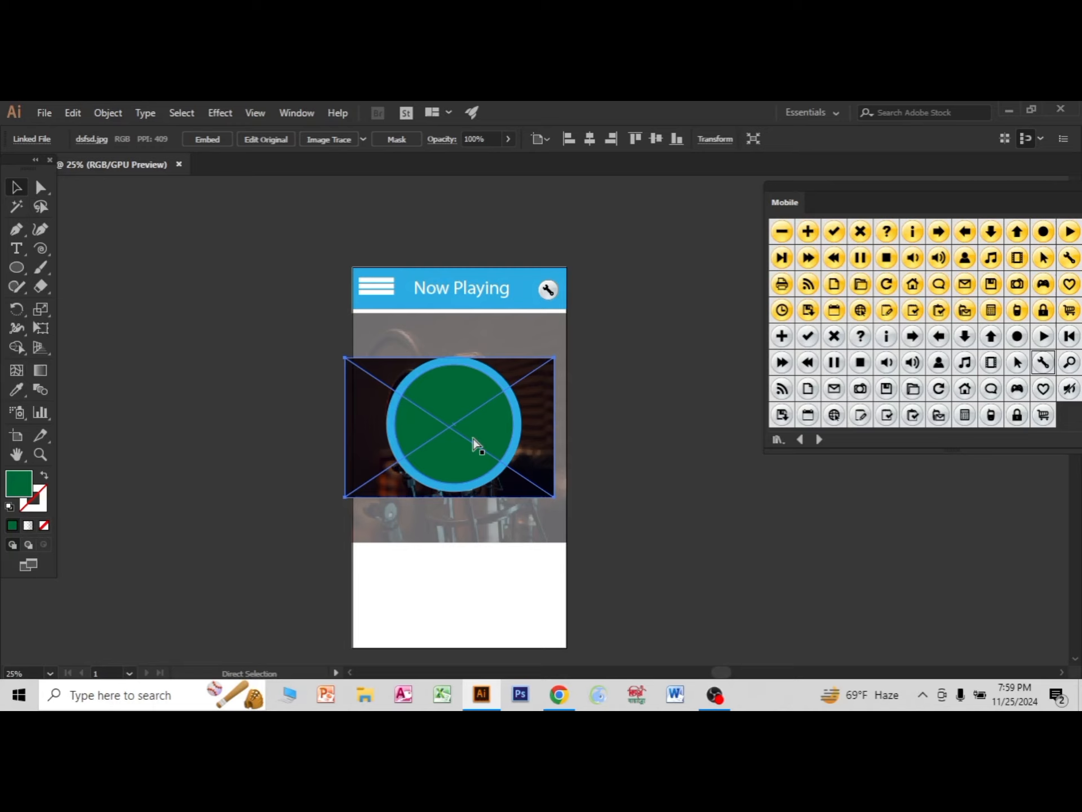
pyautogui.hotkey('ctrl', ']')
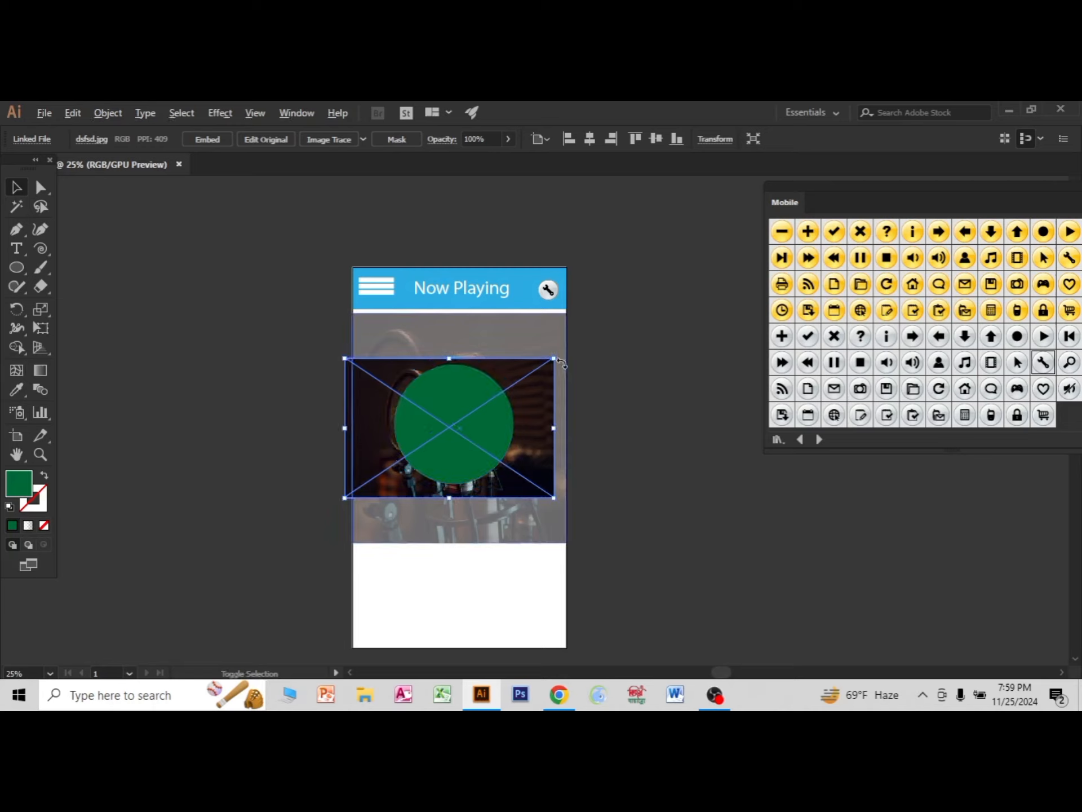
pyautogui.moveTo(554, 359); pyautogui.dragTo(548, 365)
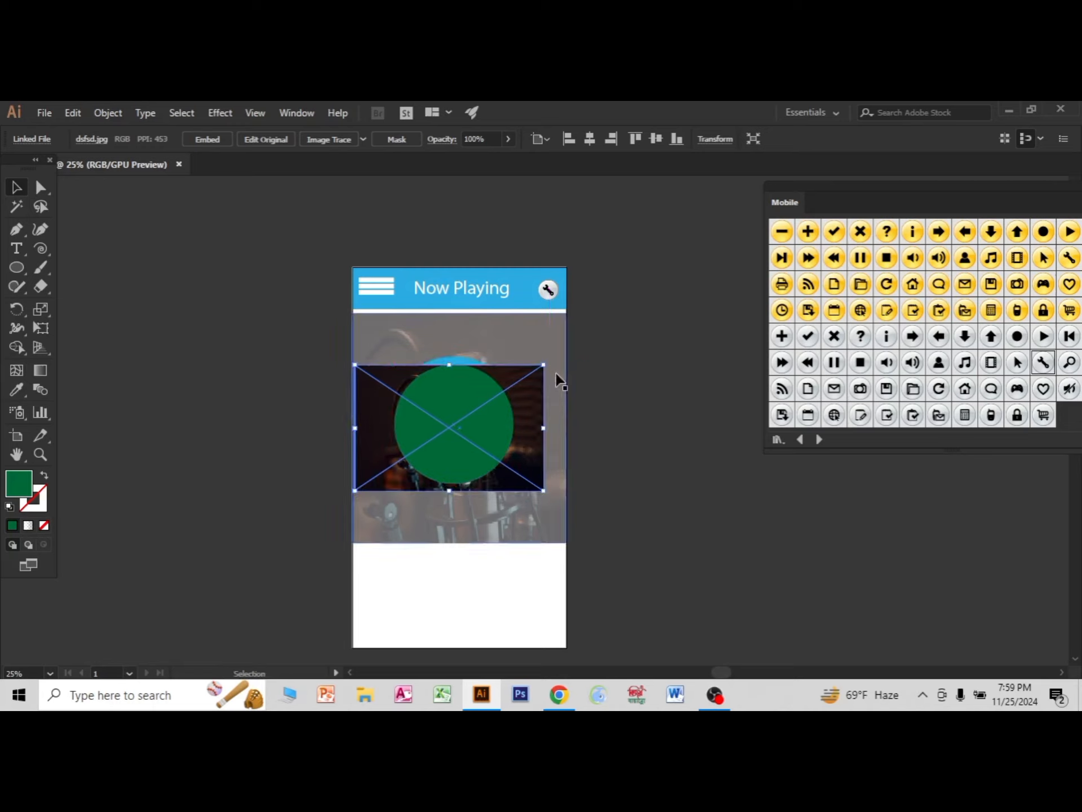
# Nudge the small photo sideways and upward until it is centred behind the green circle.
pyautogui.press('Right')
pyautogui.press('Right')
pyautogui.press('Right')
pyautogui.press('Right')
pyautogui.press('Right')
pyautogui.press('Right')
pyautogui.press('Right')
pyautogui.press('Right')
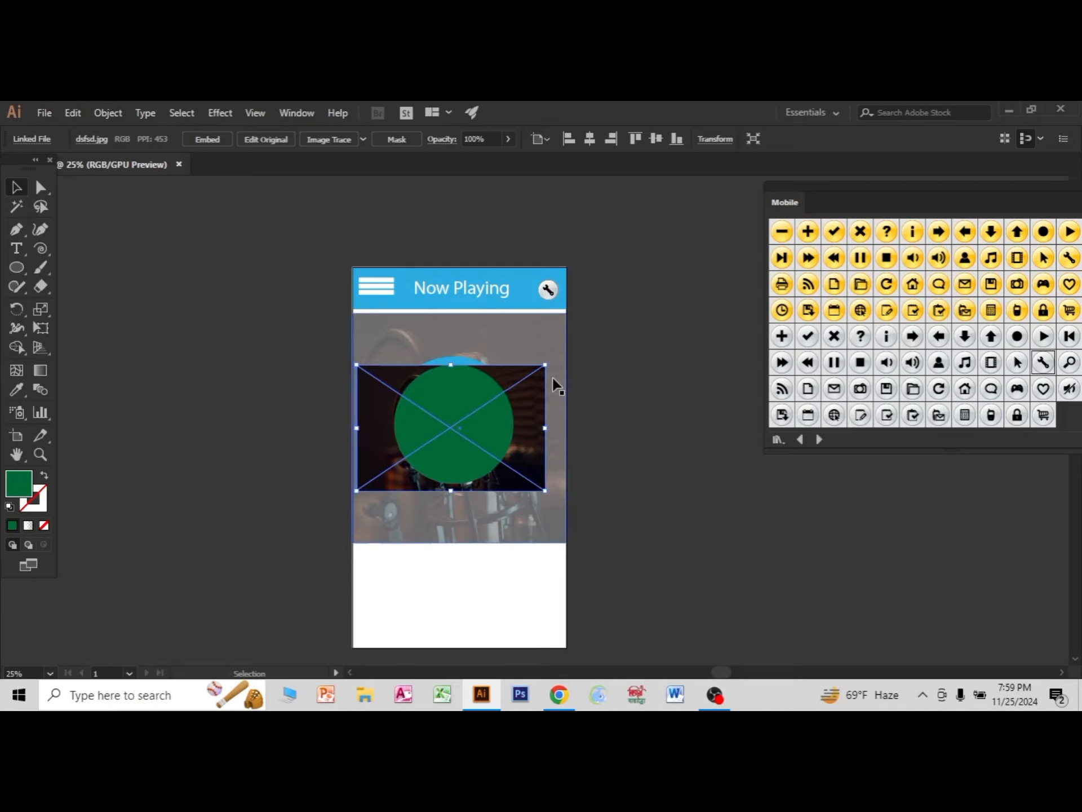
pyautogui.press('Right')
pyautogui.press('Right')
pyautogui.press('Right')
pyautogui.press('Right')
pyautogui.press('Right')
pyautogui.press('Right')
pyautogui.press('Right')
pyautogui.press('Right')
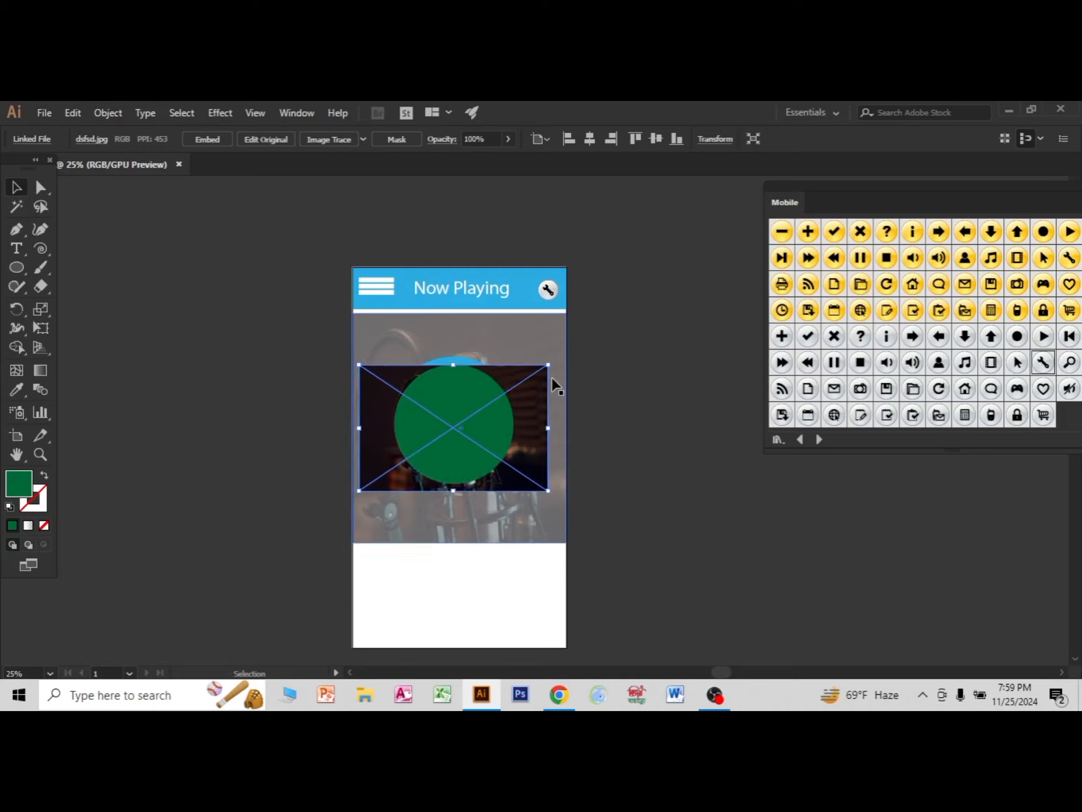
pyautogui.press('Up')
pyautogui.press('Up')
pyautogui.press('Up')
pyautogui.press('Up')
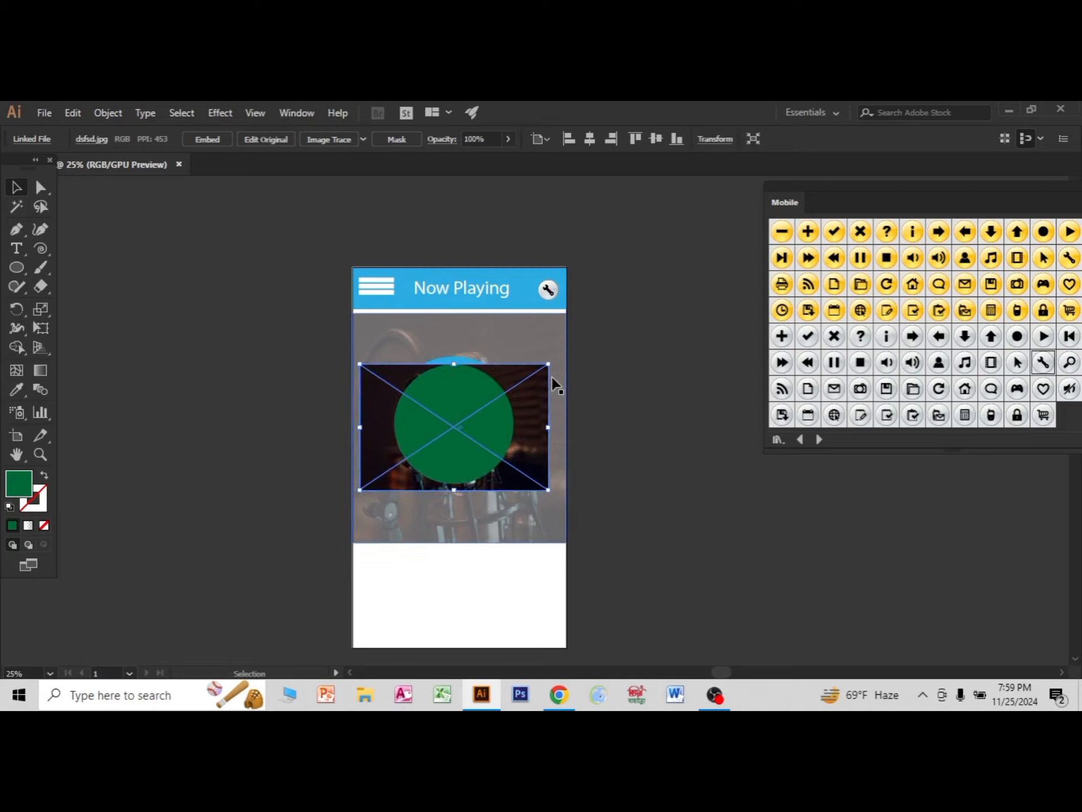
pyautogui.press('Up')
pyautogui.press('Up')
pyautogui.press('Up')
pyautogui.press('Up')
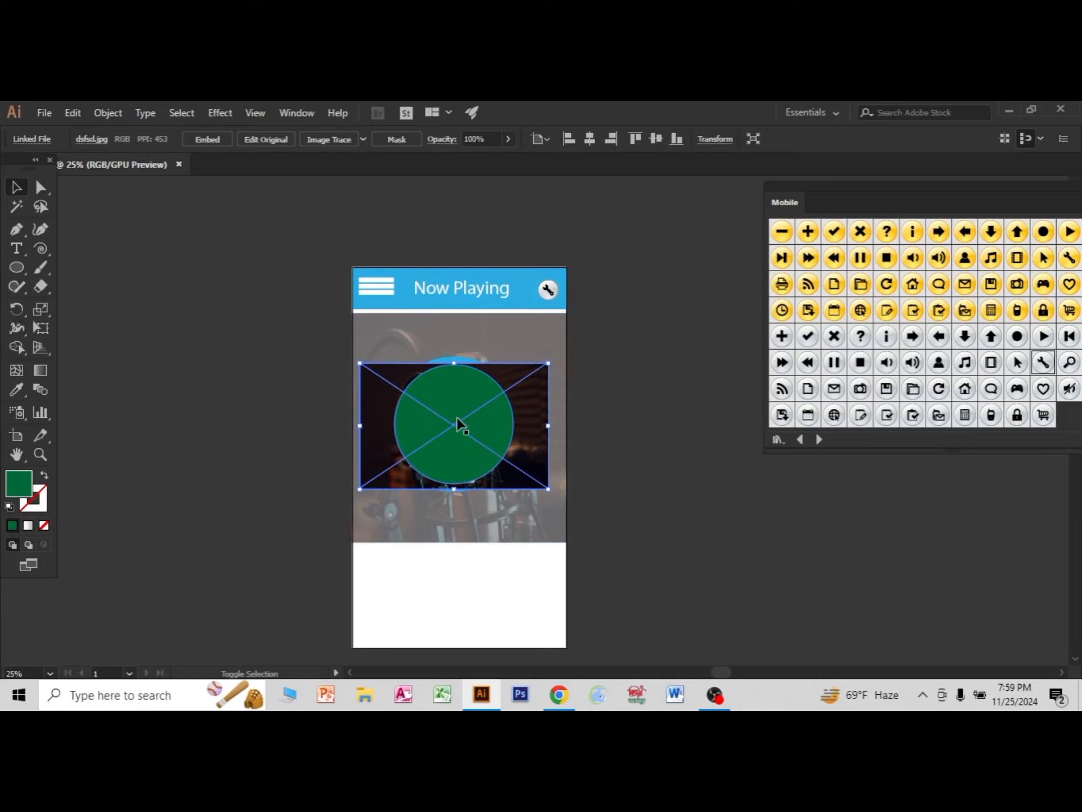
# Clip the small microphone photo to the green circle with a clipping mask and deselect it.
pyautogui.keyDown('shift'); pyautogui.click(454, 401); pyautogui.keyUp('shift')
pyautogui.rightClick(454, 401)
pyautogui.click(505, 510)
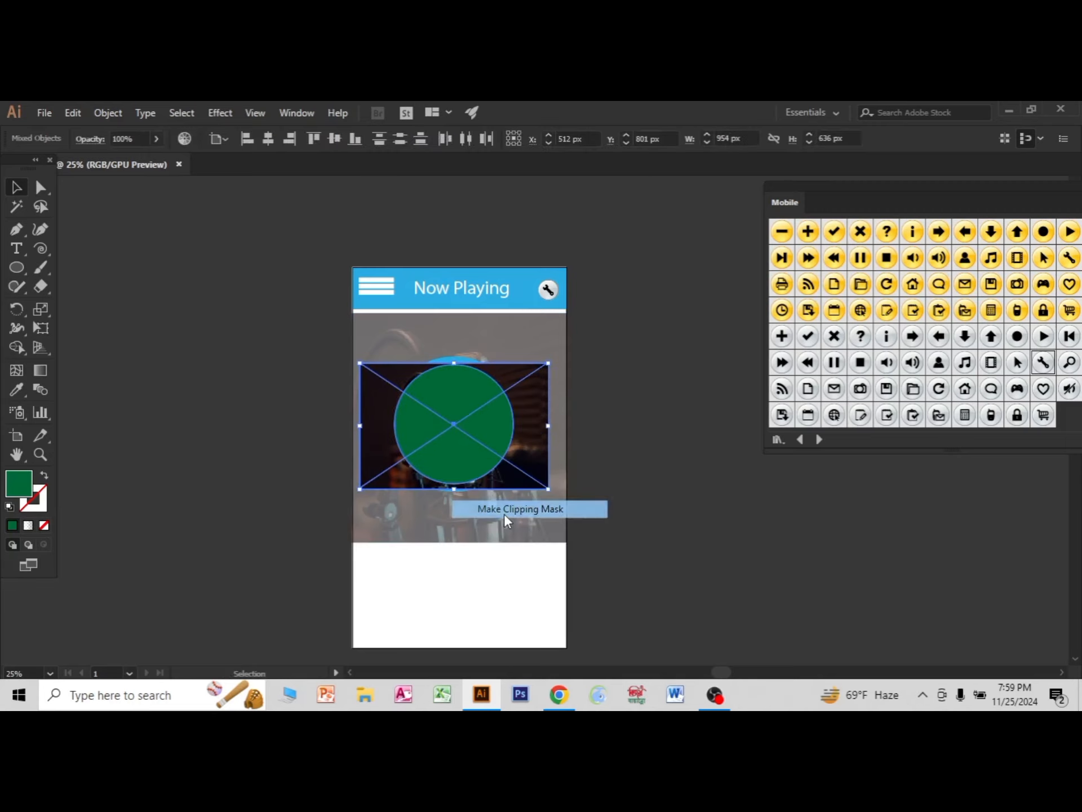
pyautogui.click(688, 553)
# Delete the blue circle's right anchor point so only its left half frames the round photo.
pyautogui.scroll(-1, 621, 547)
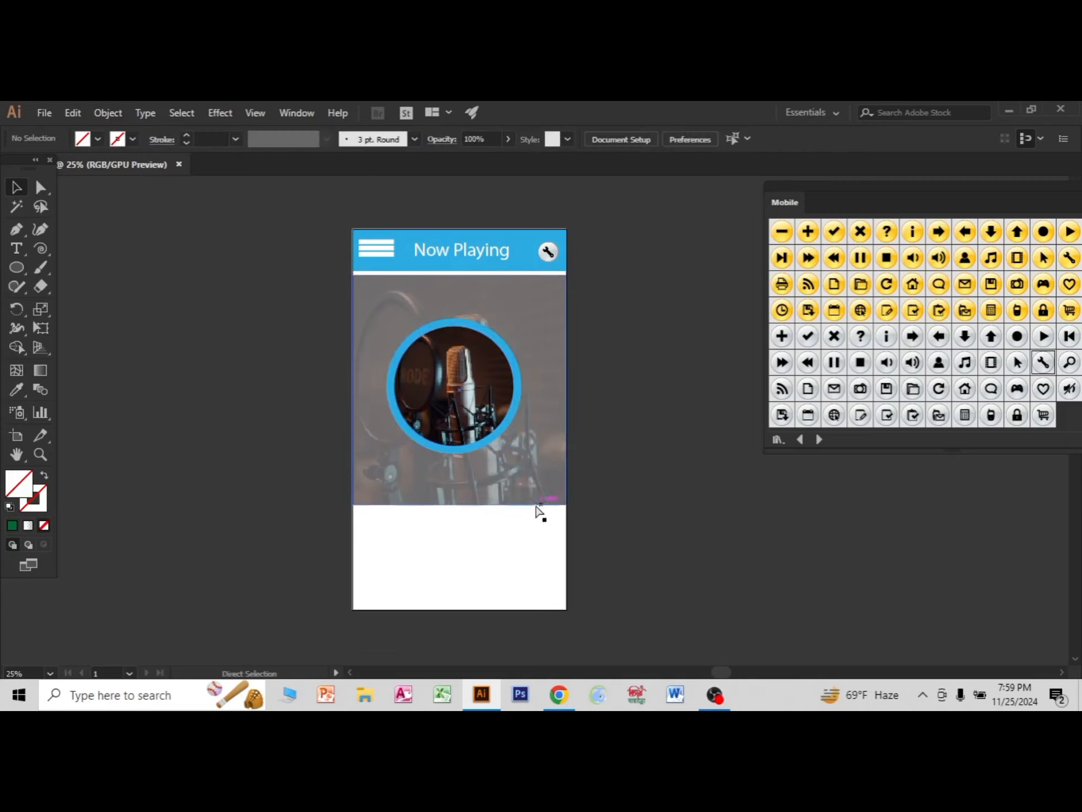
pyautogui.scroll(-1, 539, 511)
pyautogui.scroll(2, 536, 510)
pyautogui.scroll(1, 476, 471)
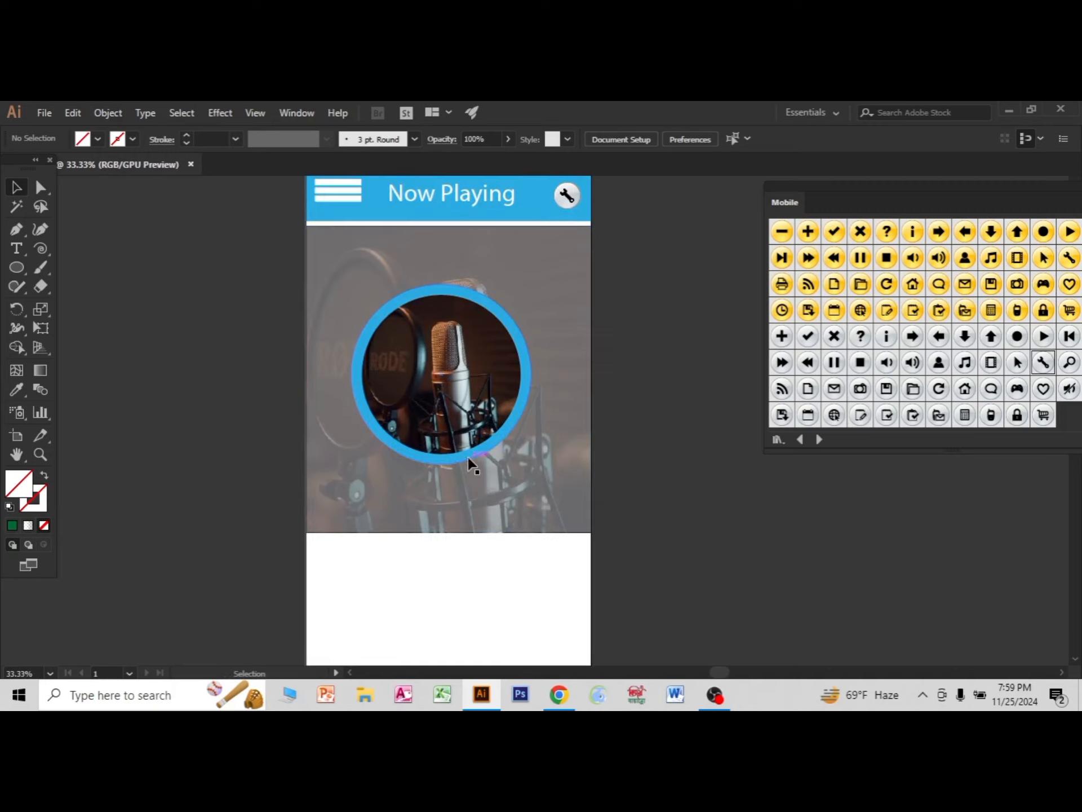
pyautogui.scroll(1, 473, 465)
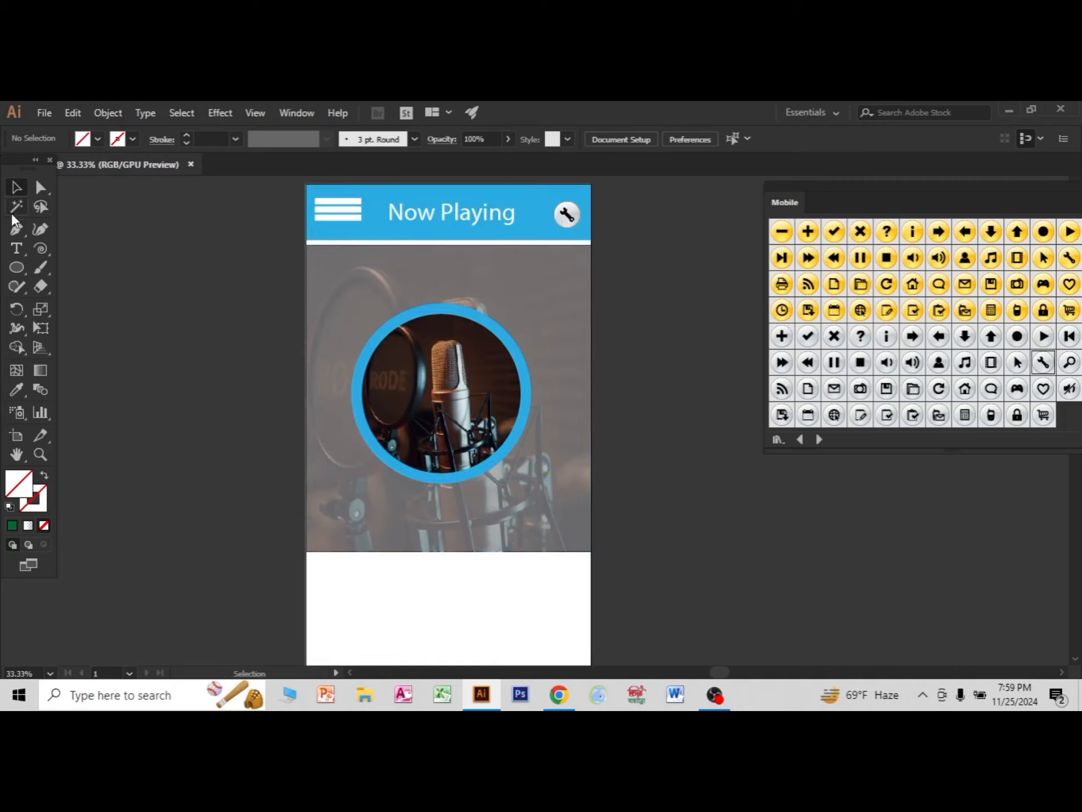
pyautogui.moveTo(39, 188); pyautogui.dragTo(109, 189)
pyautogui.moveTo(534, 397); pyautogui.dragTo(536, 400)
pyautogui.press('Delete')
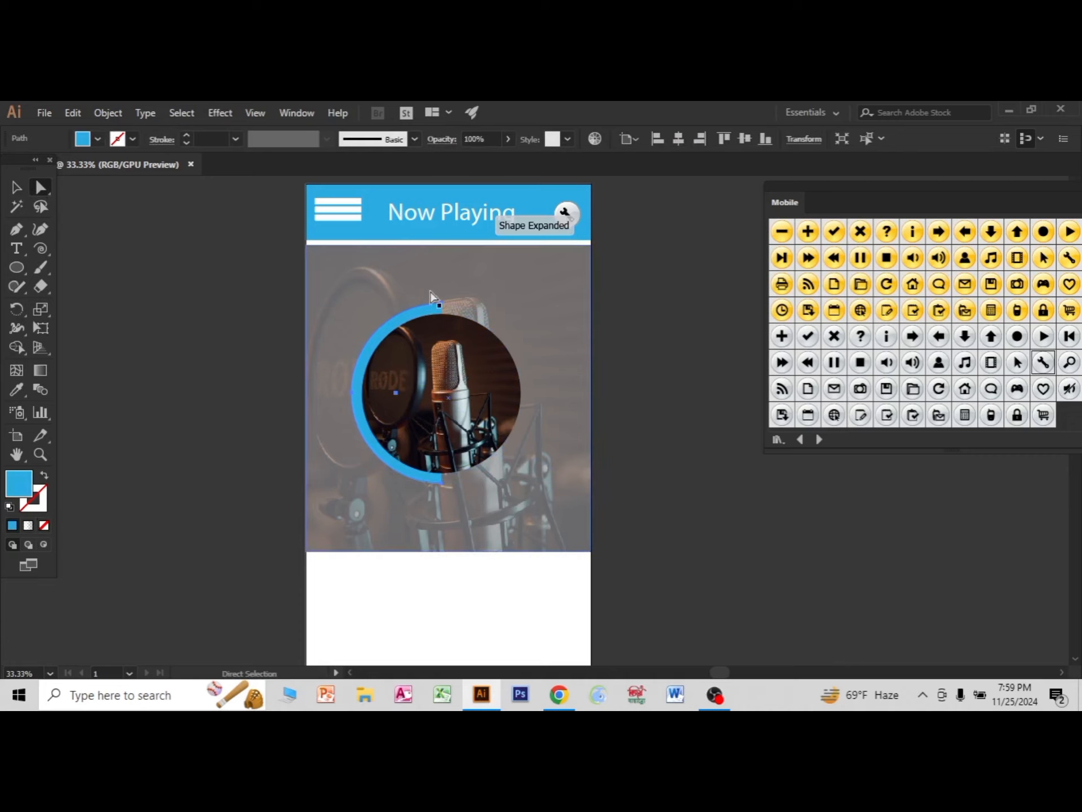
# Draw a narrow ellipse over the upper end of the light blue arc and fill it with a darker blue.
pyautogui.scroll(1, 439, 370)
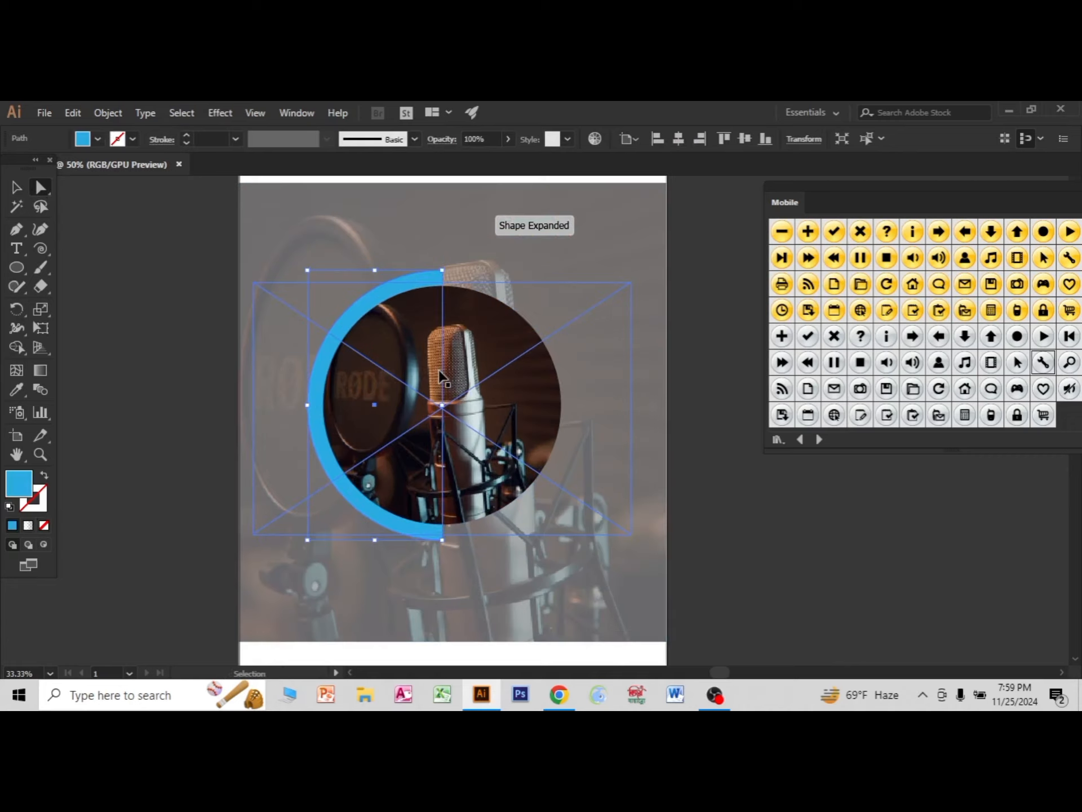
pyautogui.rightClick(23, 267)
pyautogui.click(72, 303)
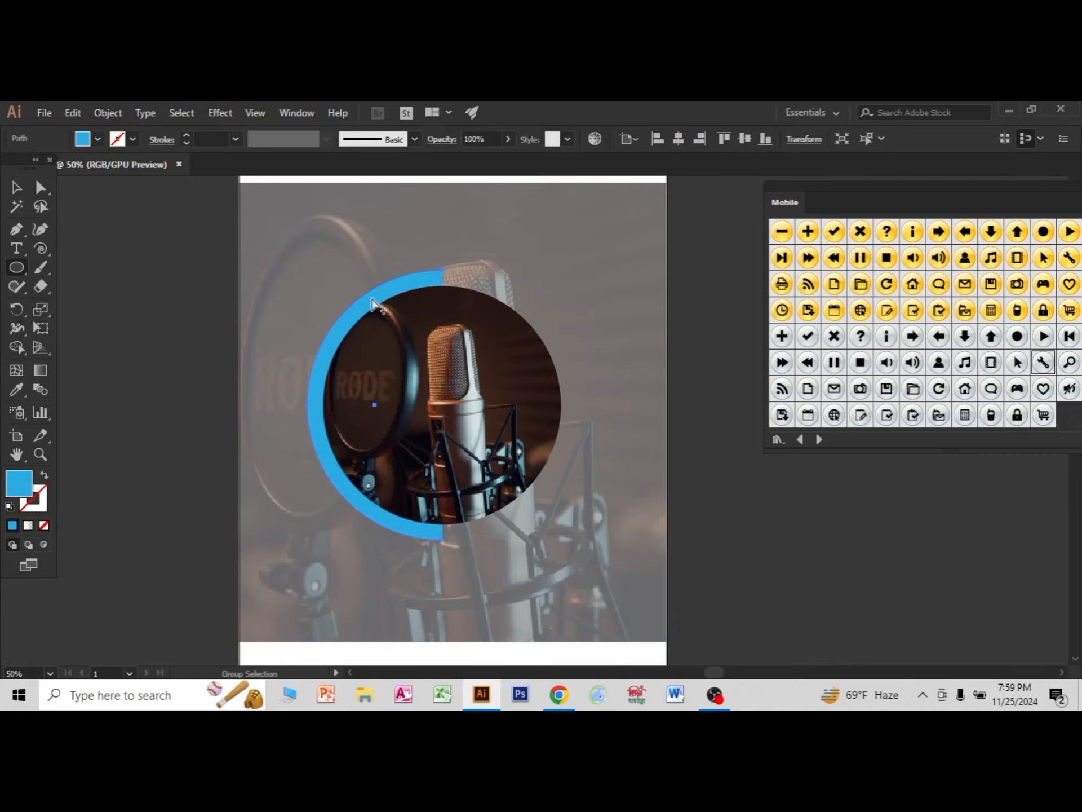
pyautogui.scroll(2, 373, 299)
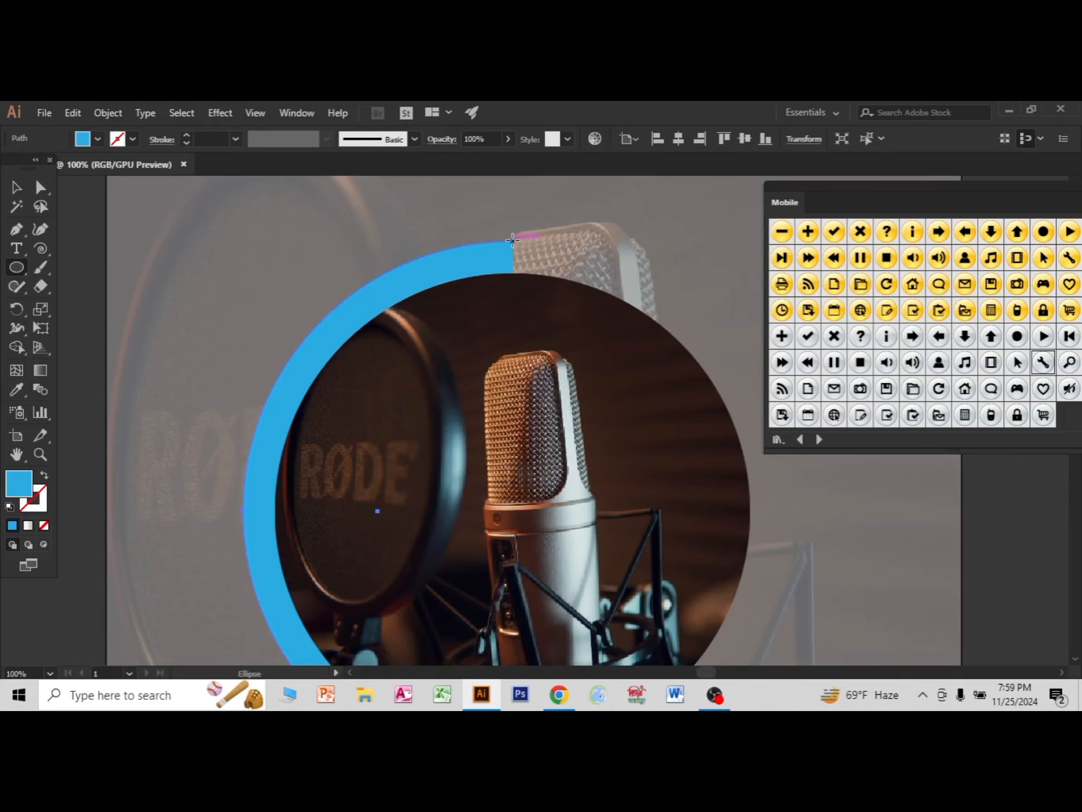
pyautogui.moveTo(512, 240); pyautogui.dragTo(522, 274)
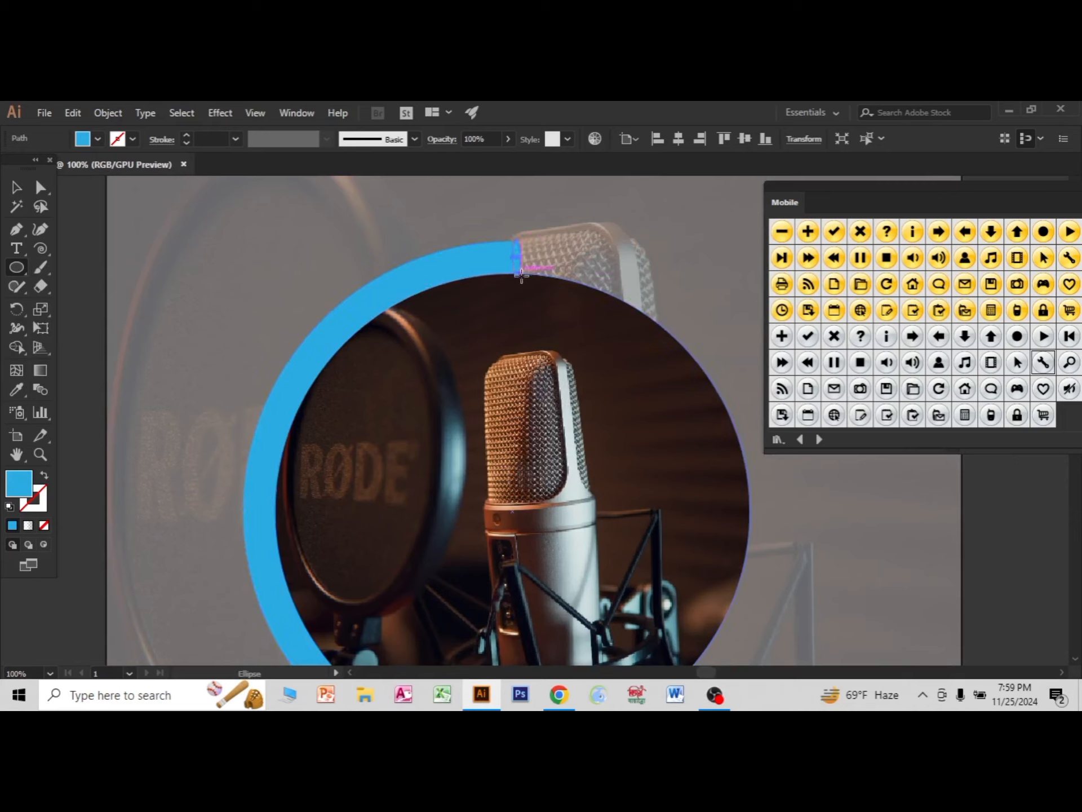
pyautogui.click(98, 139)
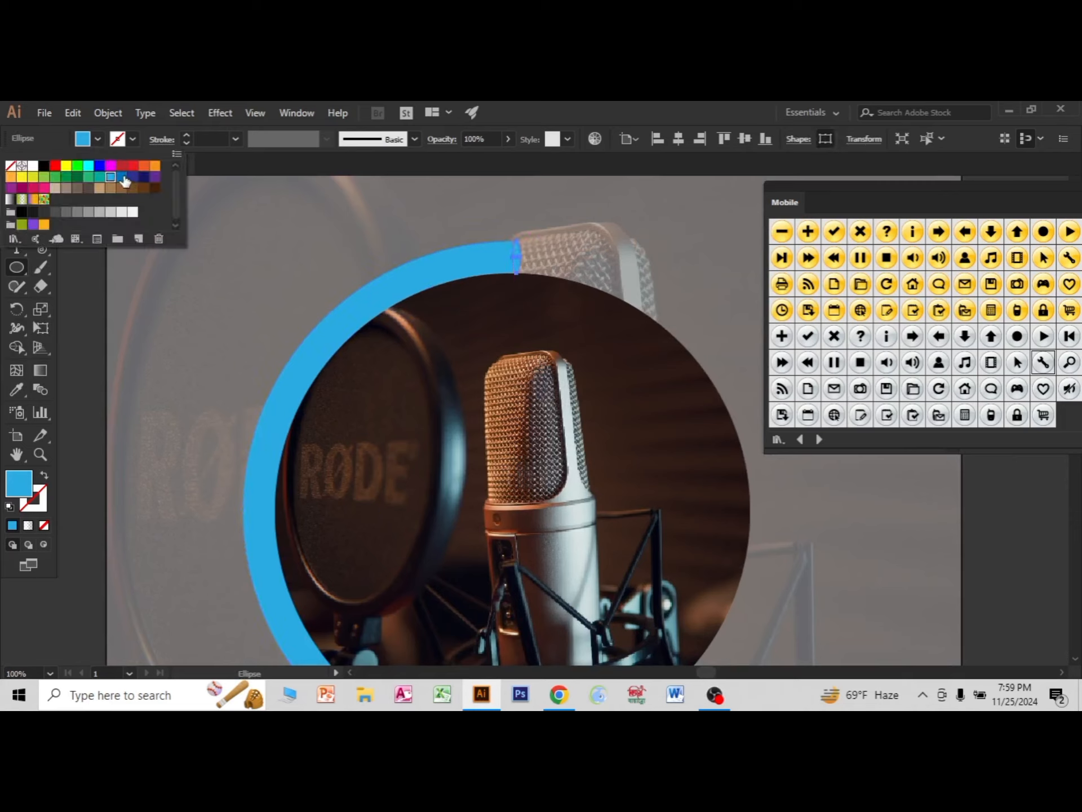
pyautogui.click(125, 179)
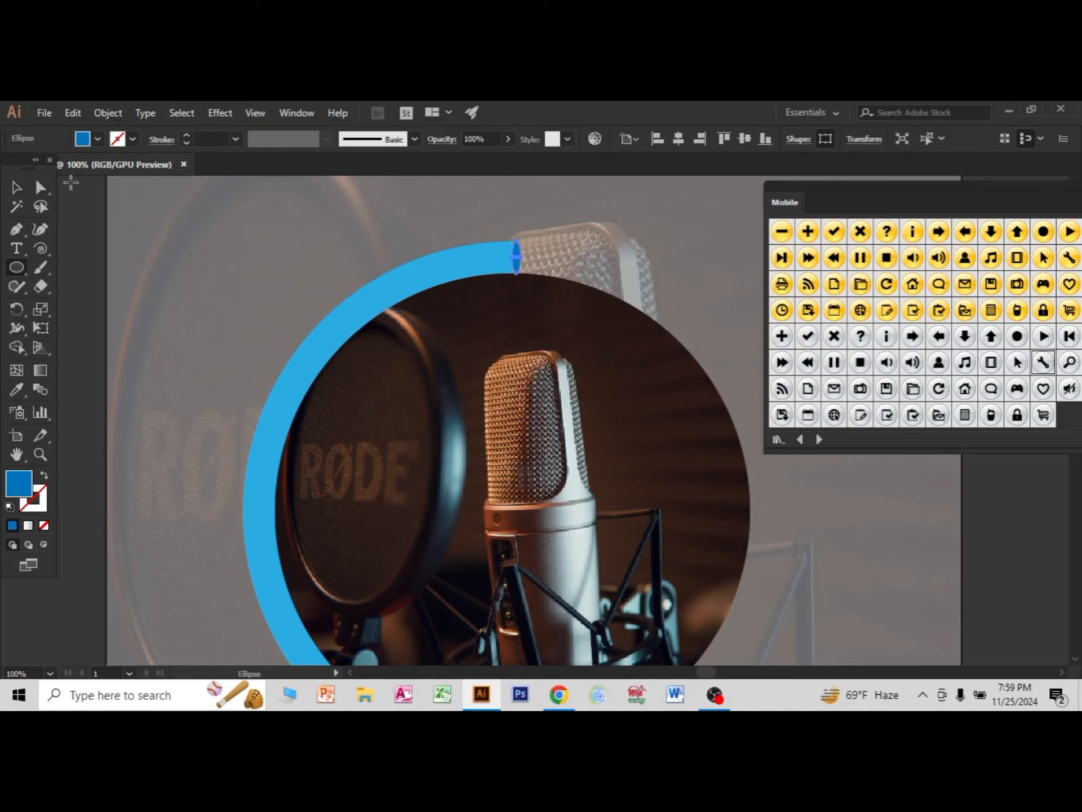
pyautogui.click(18, 188)
pyautogui.click(252, 299)
# Add a "Lorem ipsum" text line in Myriad Pro beneath the round photo and scale it up to about 62 pt.
pyautogui.scroll(-2, 627, 433)
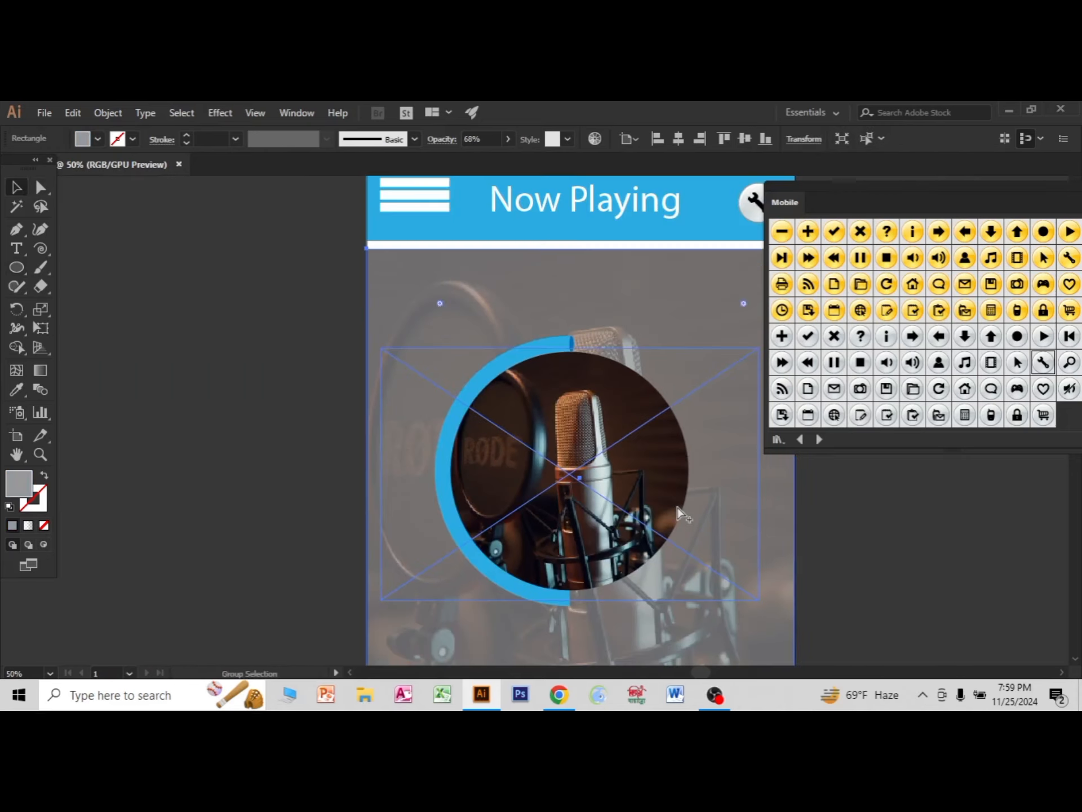
pyautogui.scroll(-2, 550, 522)
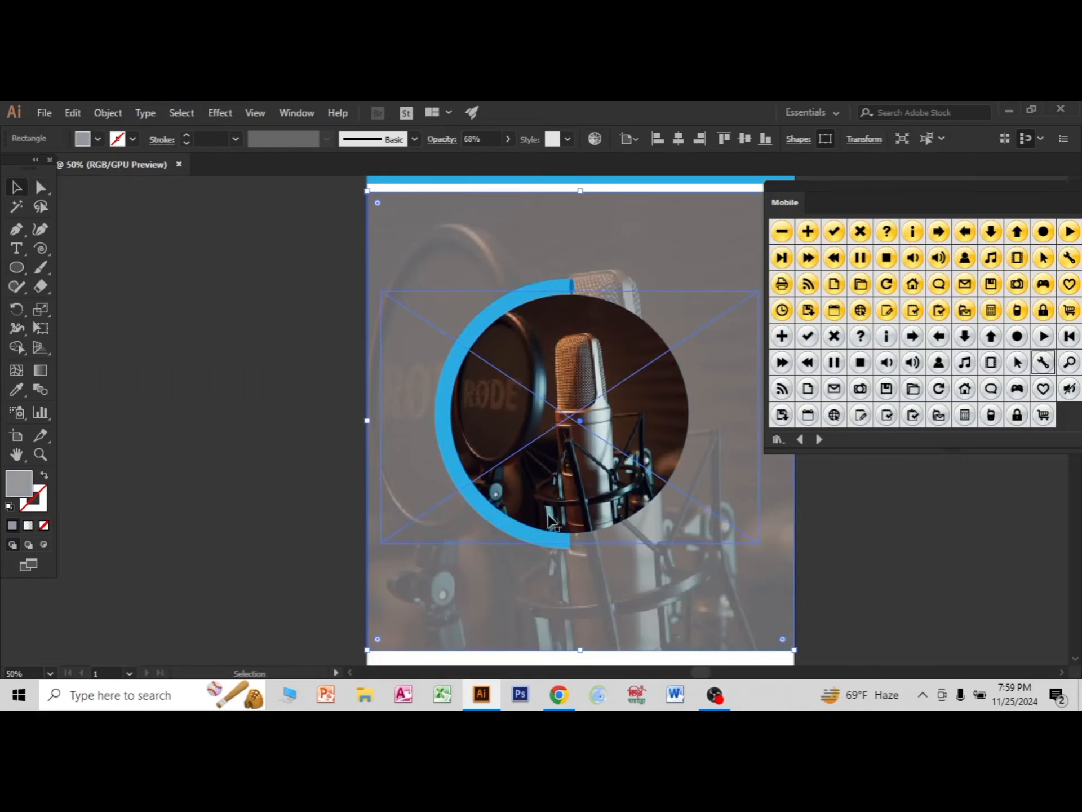
pyautogui.scroll(-5, 829, 531)
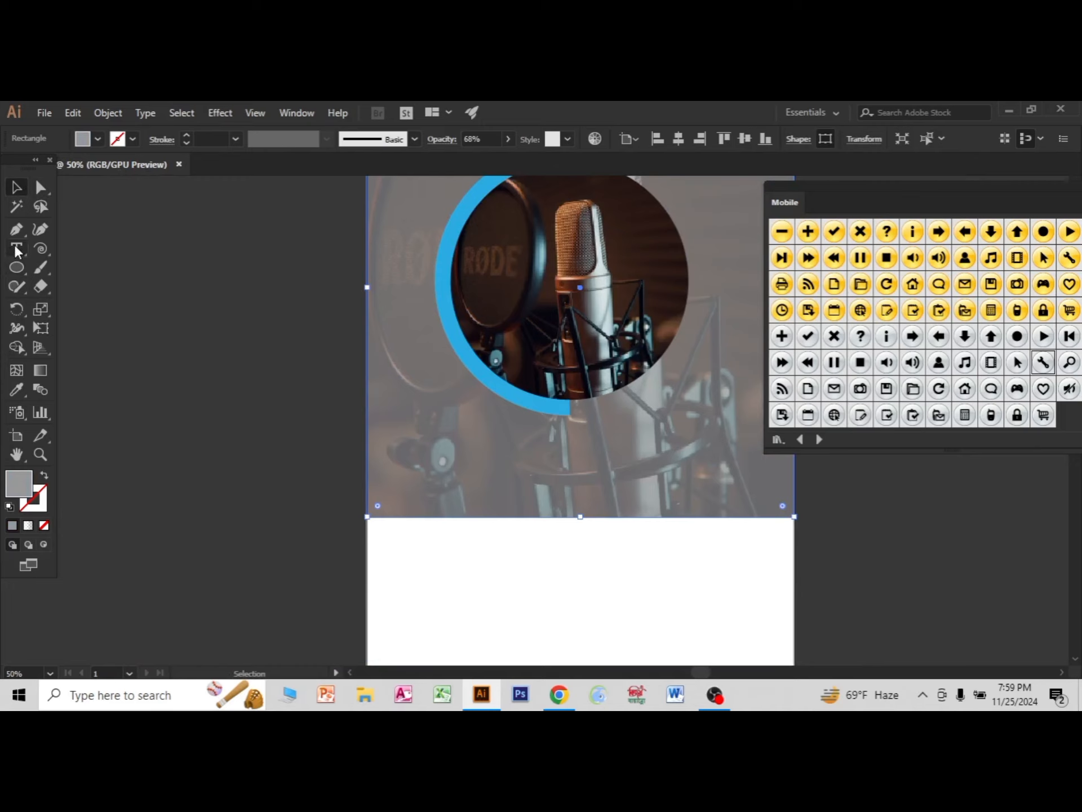
pyautogui.click(17, 251)
pyautogui.click(516, 443)
pyautogui.click(27, 194)
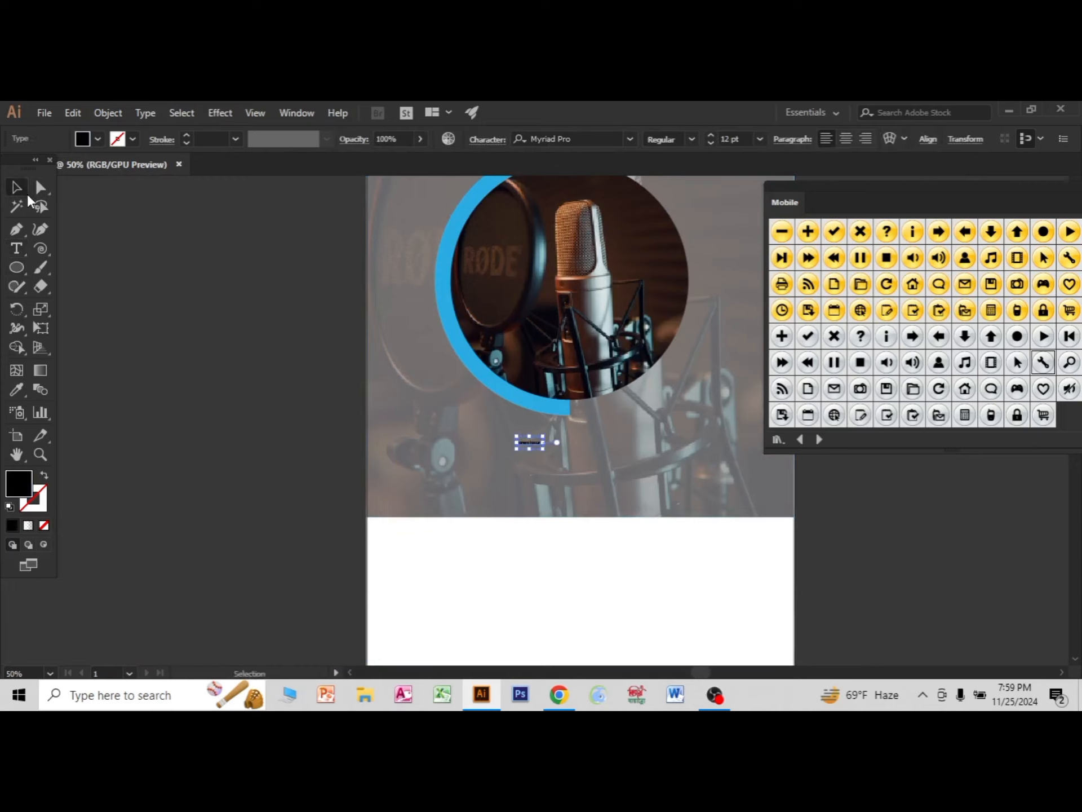
pyautogui.moveTo(542, 449); pyautogui.dragTo(583, 444)
pyautogui.click(848, 515)
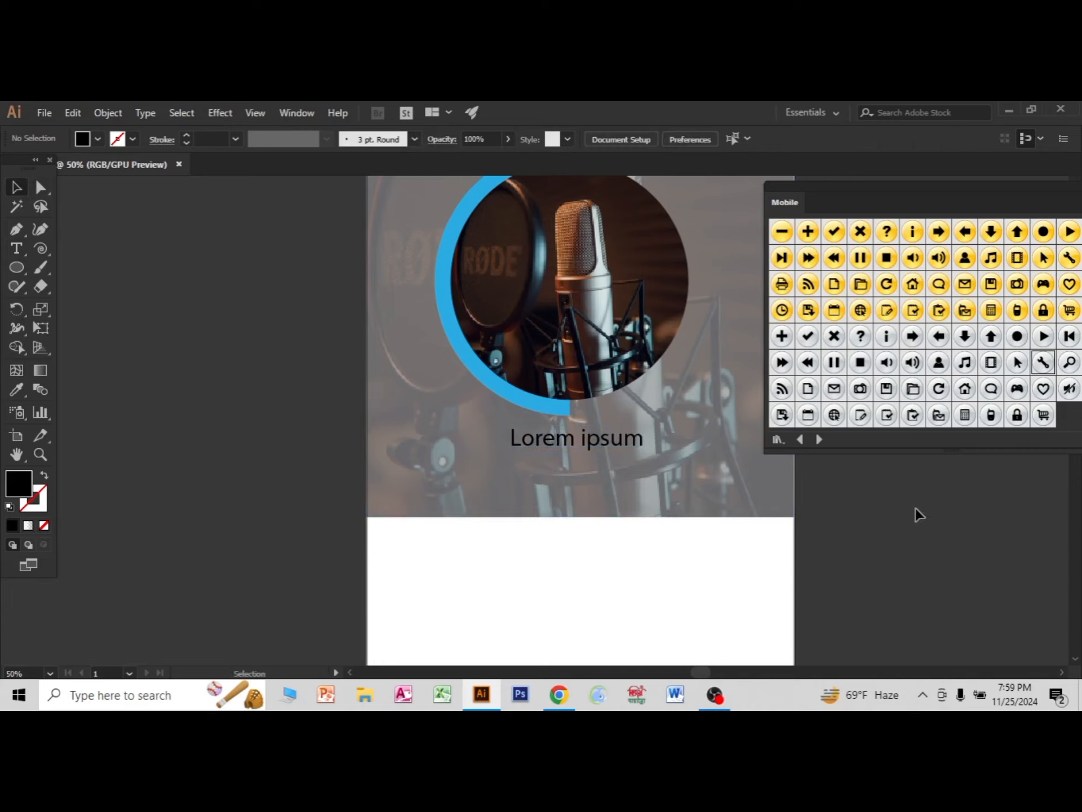
# Enlarge the "Lorem ipsum" title to about 75 pt, keeping it centred under the round photo.
pyautogui.scroll(-5, 775, 525)
pyautogui.scroll(6, 541, 499)
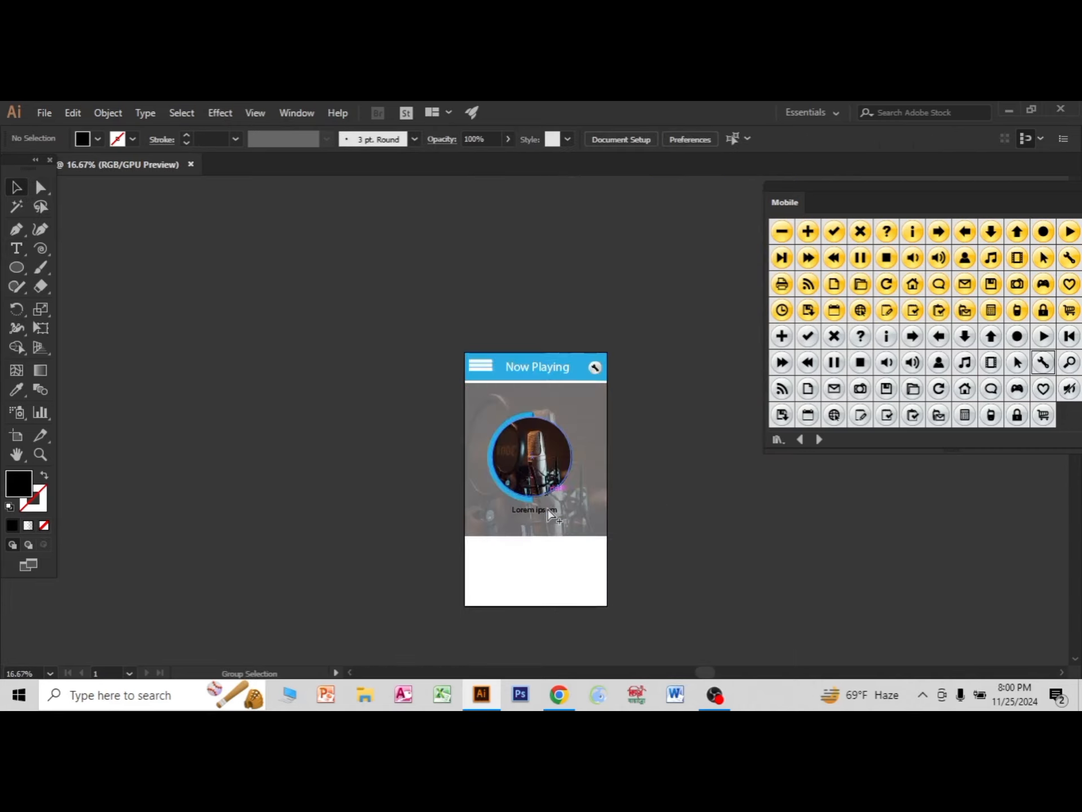
pyautogui.scroll(-2, 496, 527)
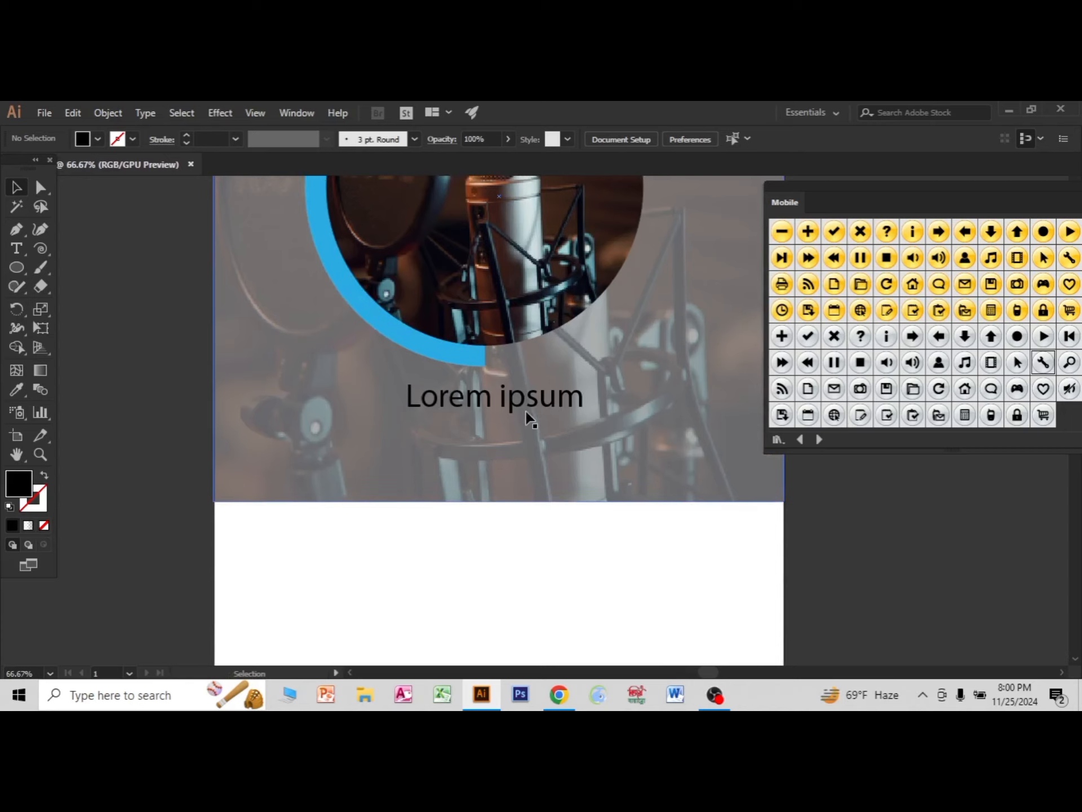
pyautogui.click(529, 401)
pyautogui.moveTo(592, 379); pyautogui.dragTo(603, 369)
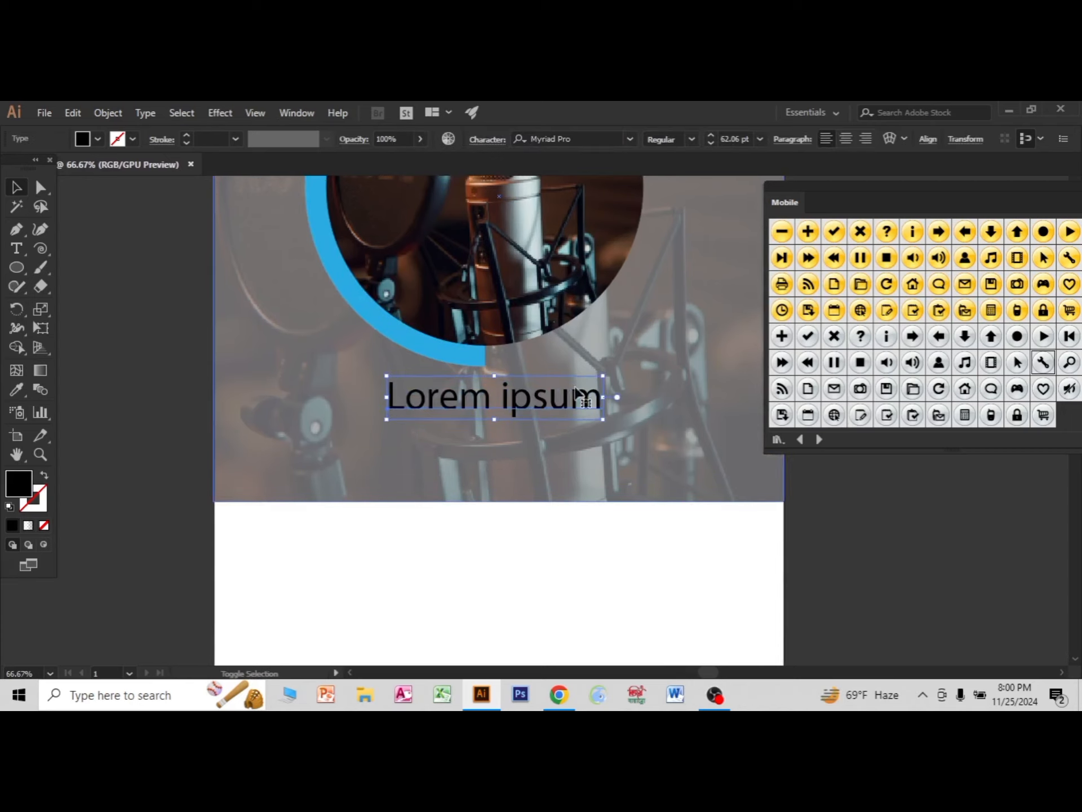
# Duplicate the title just below itself, shrink the copy to 34 pt and replace its text with the artist's name.
pyautogui.moveTo(509, 399); pyautogui.dragTo(509, 447)
pyautogui.moveTo(603, 420); pyautogui.dragTo(503, 429)
pyautogui.tripleClick(504, 429)
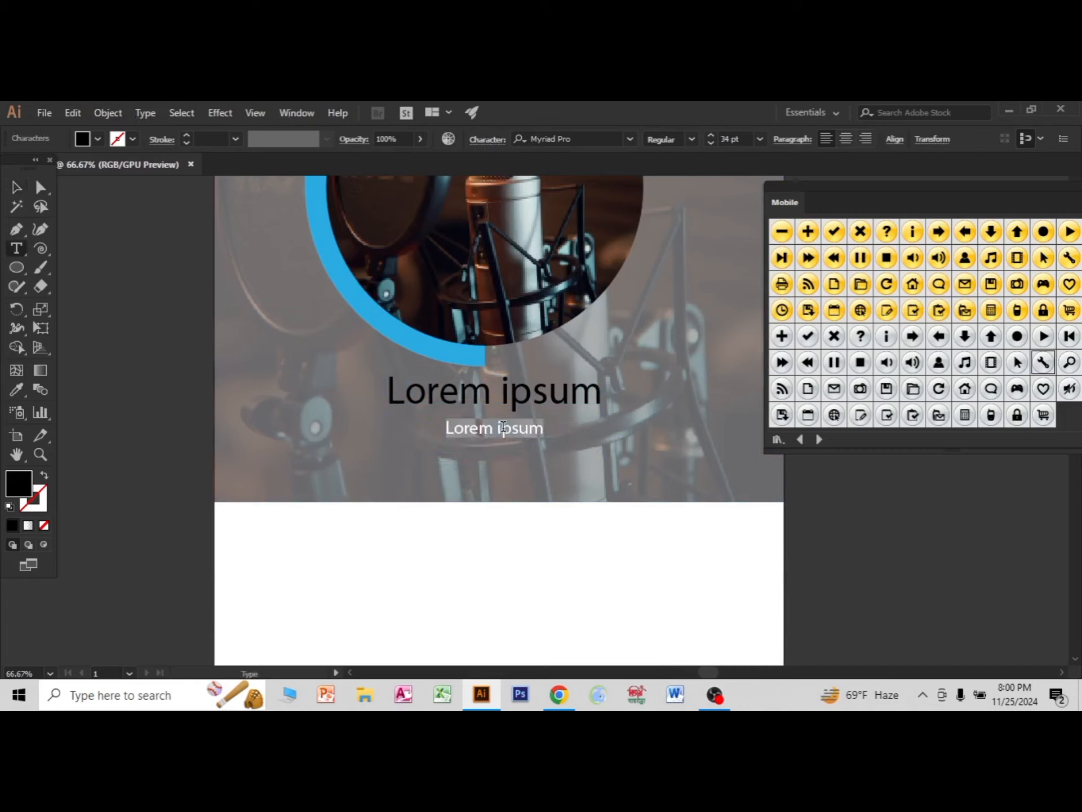
pyautogui.write('jhon abraham')
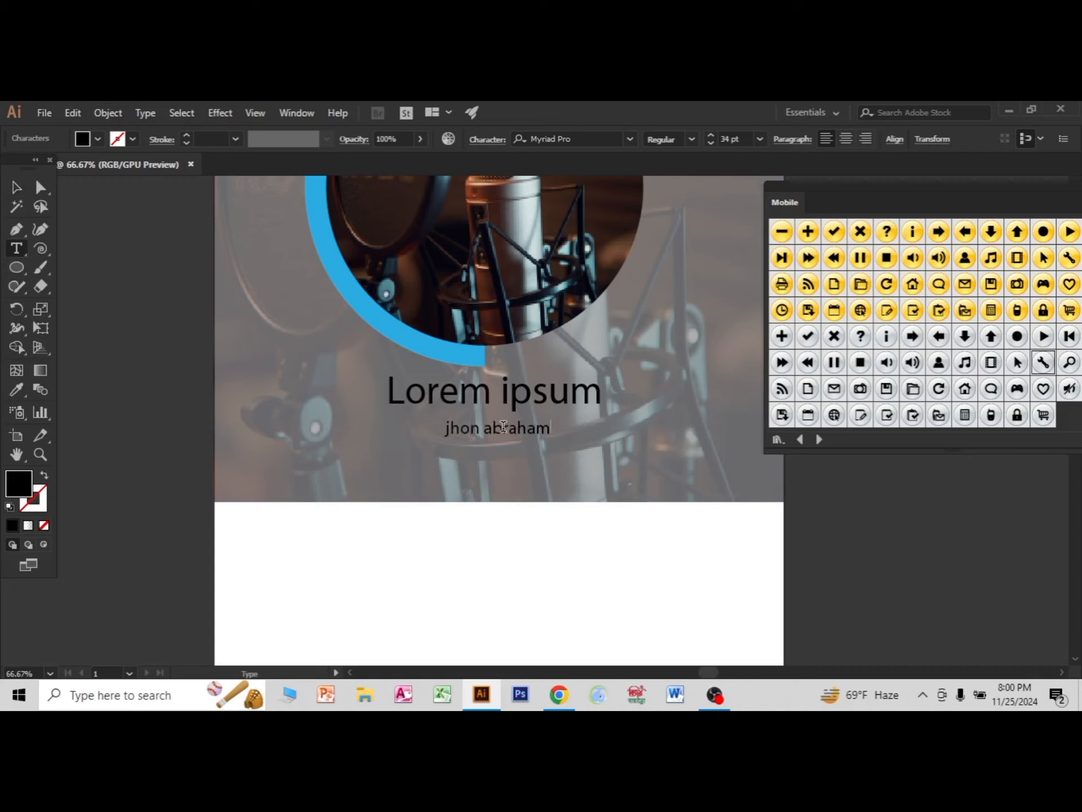
pyautogui.click(16, 188)
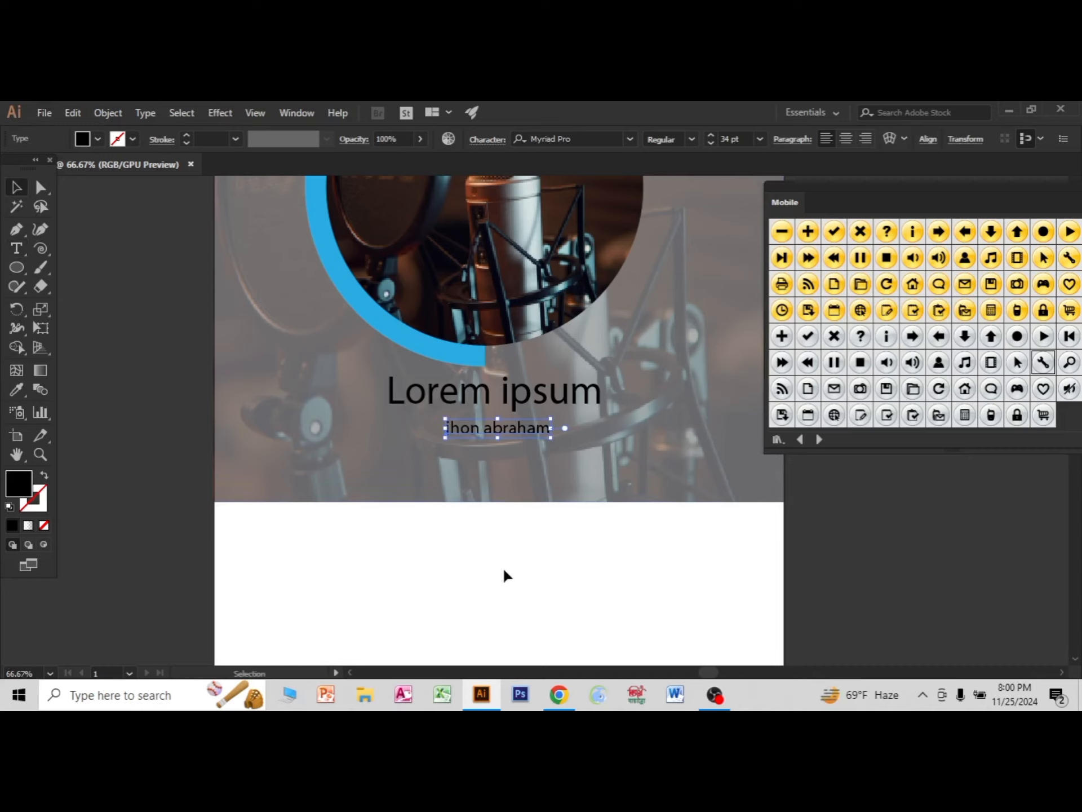
pyautogui.click(503, 567)
pyautogui.click(492, 428)
pyautogui.click(567, 587)
# Fill both the "Lorem ipsum" title and the artist's name beneath it with white.
pyautogui.scroll(-2, 573, 514)
pyautogui.moveTo(536, 556); pyautogui.dragTo(473, 560)
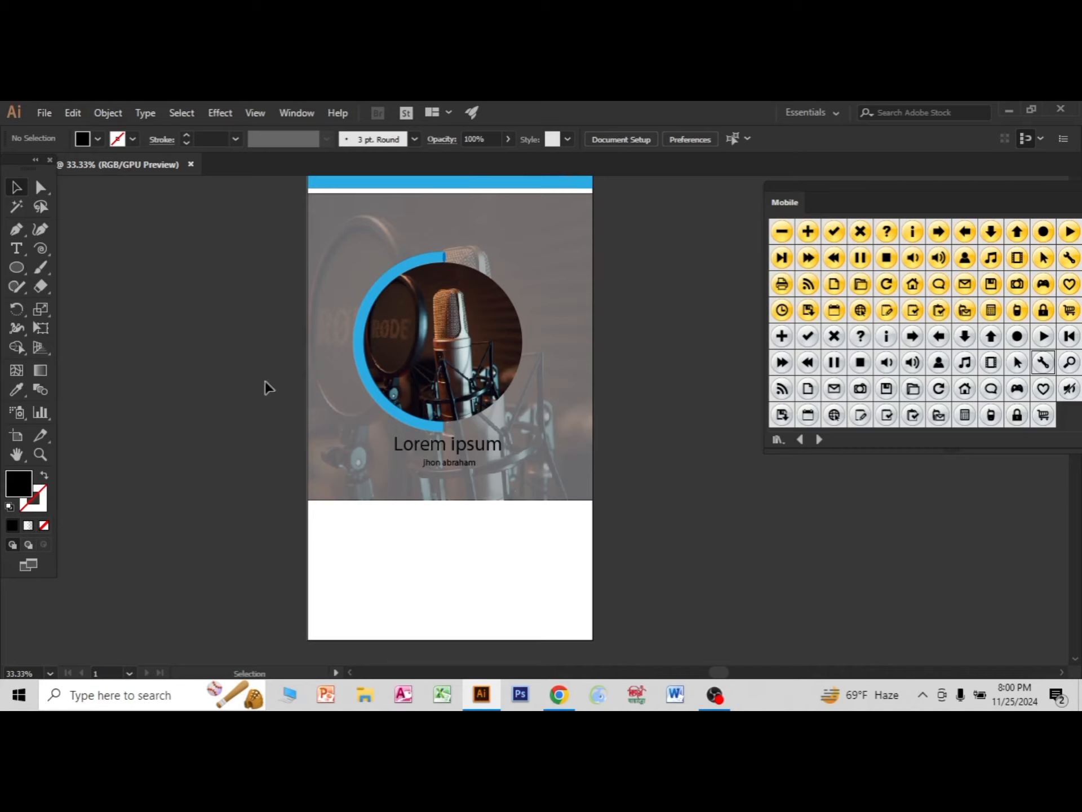
pyautogui.click(431, 450)
pyautogui.click(98, 139)
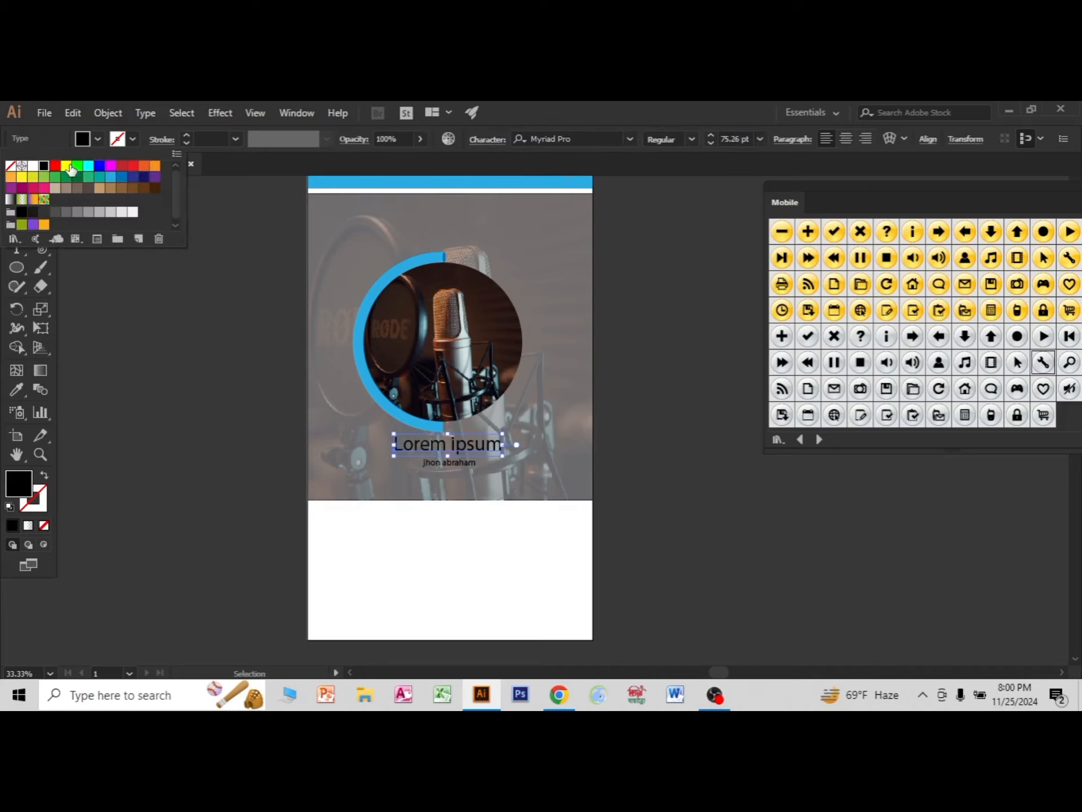
pyautogui.click(36, 166)
pyautogui.click(153, 340)
pyautogui.click(463, 467)
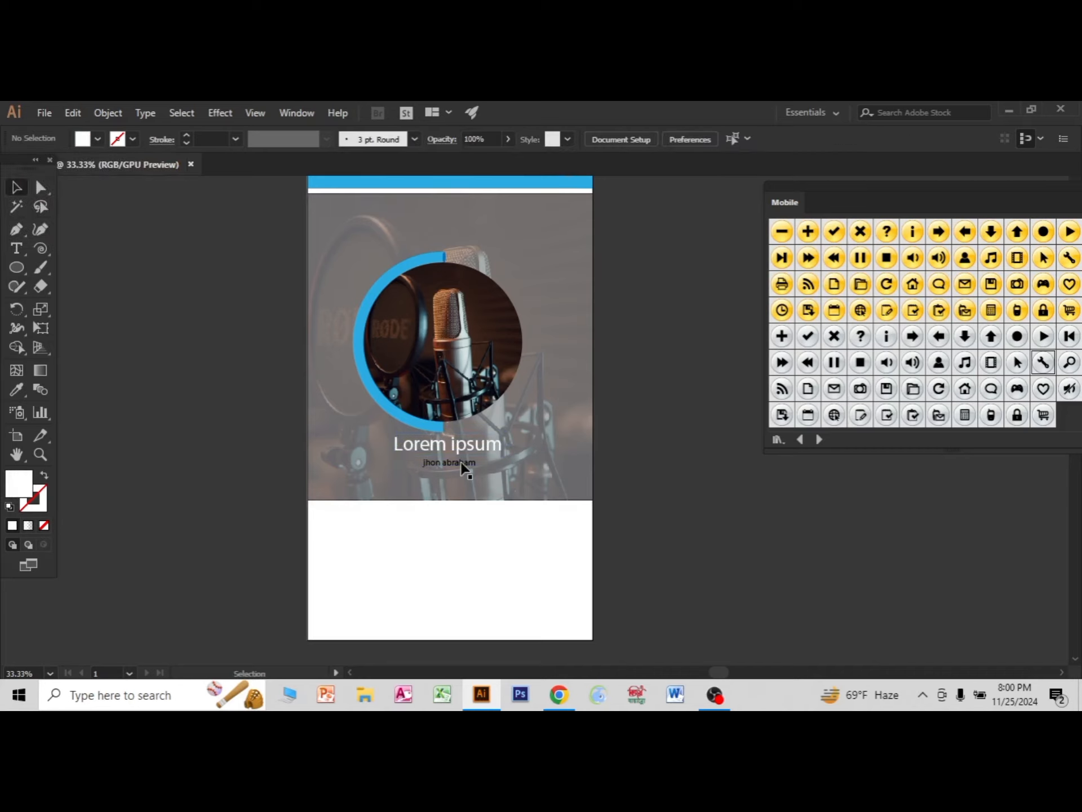
pyautogui.click(463, 464)
pyautogui.click(98, 139)
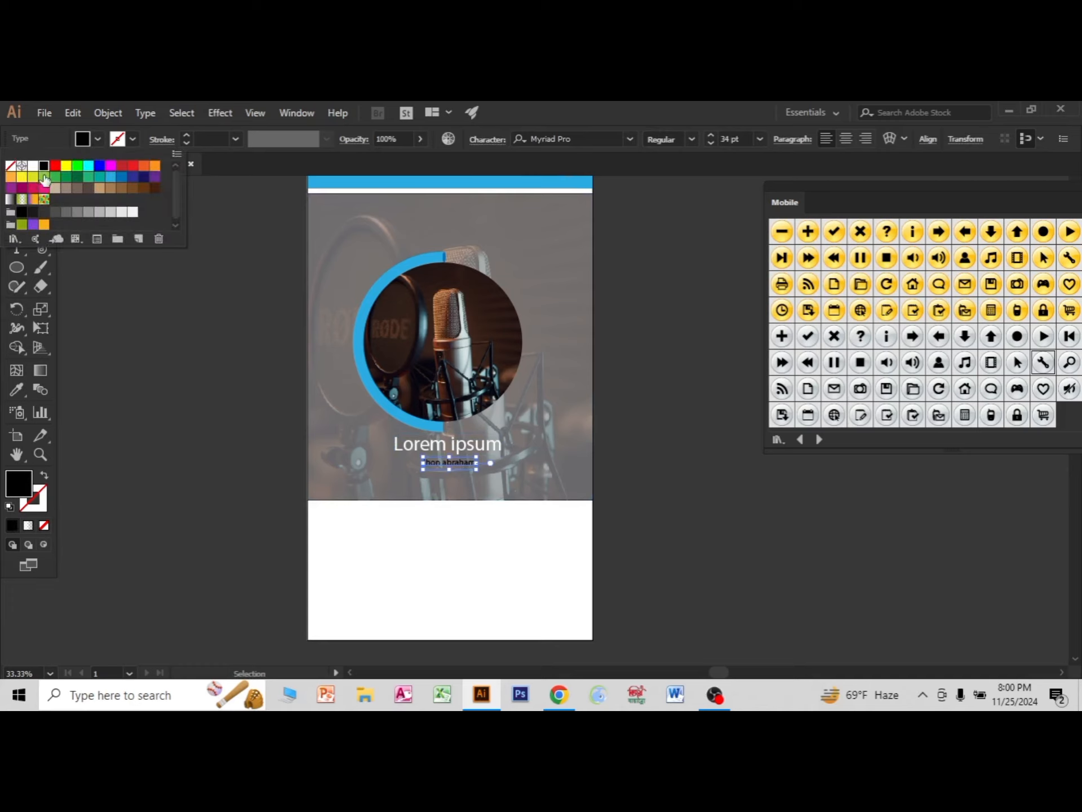
pyautogui.click(36, 166)
pyautogui.click(753, 556)
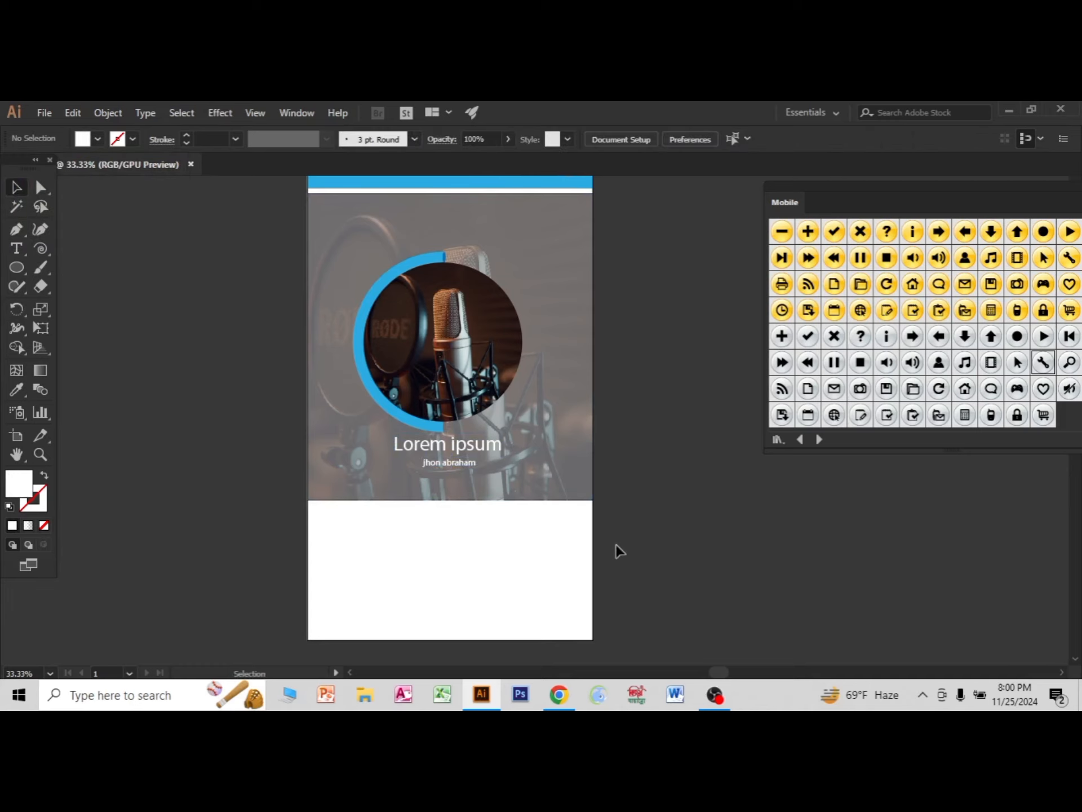
# Append a trailing row of dots to the artist's name and deselect the text.
pyautogui.scroll(-2, 620, 507)
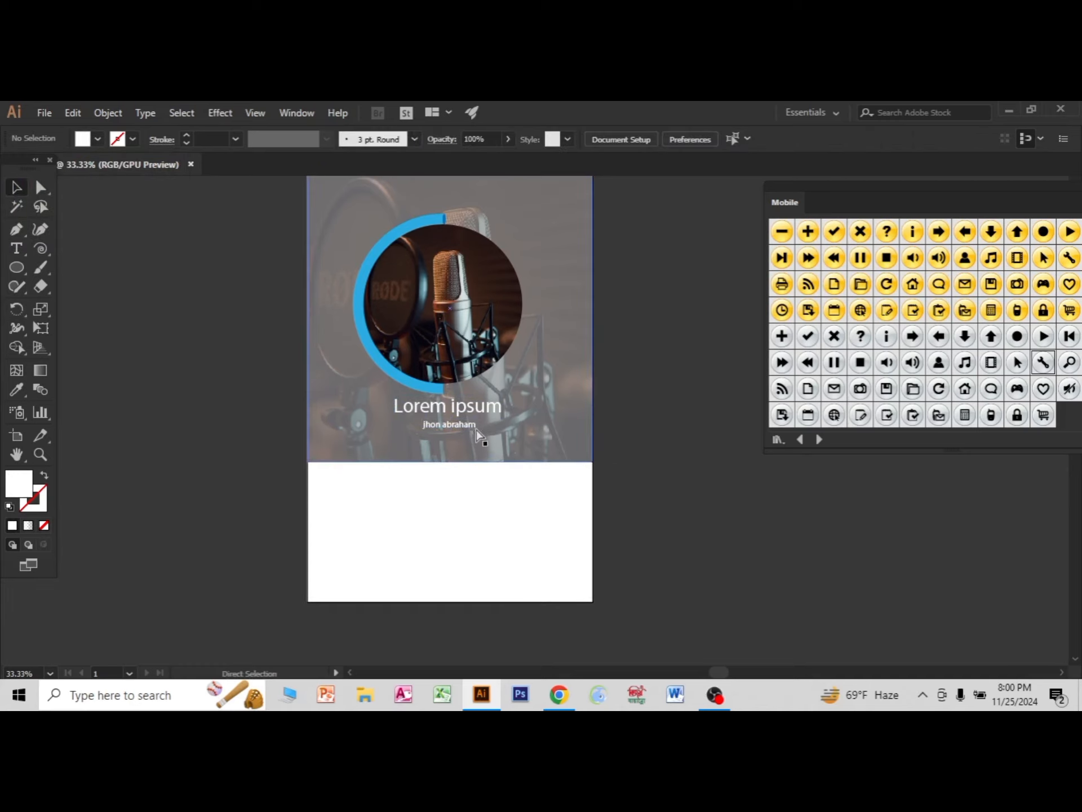
pyautogui.scroll(4, 478, 435)
pyautogui.press('t')
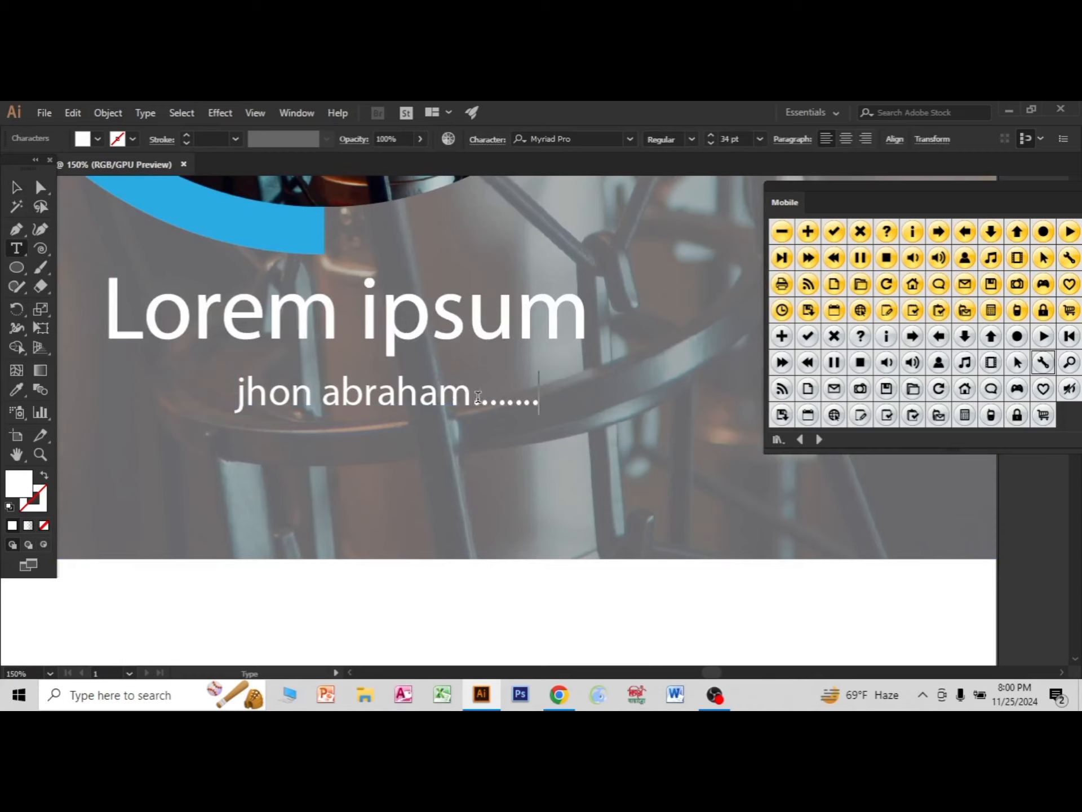
pyautogui.press('Escape')
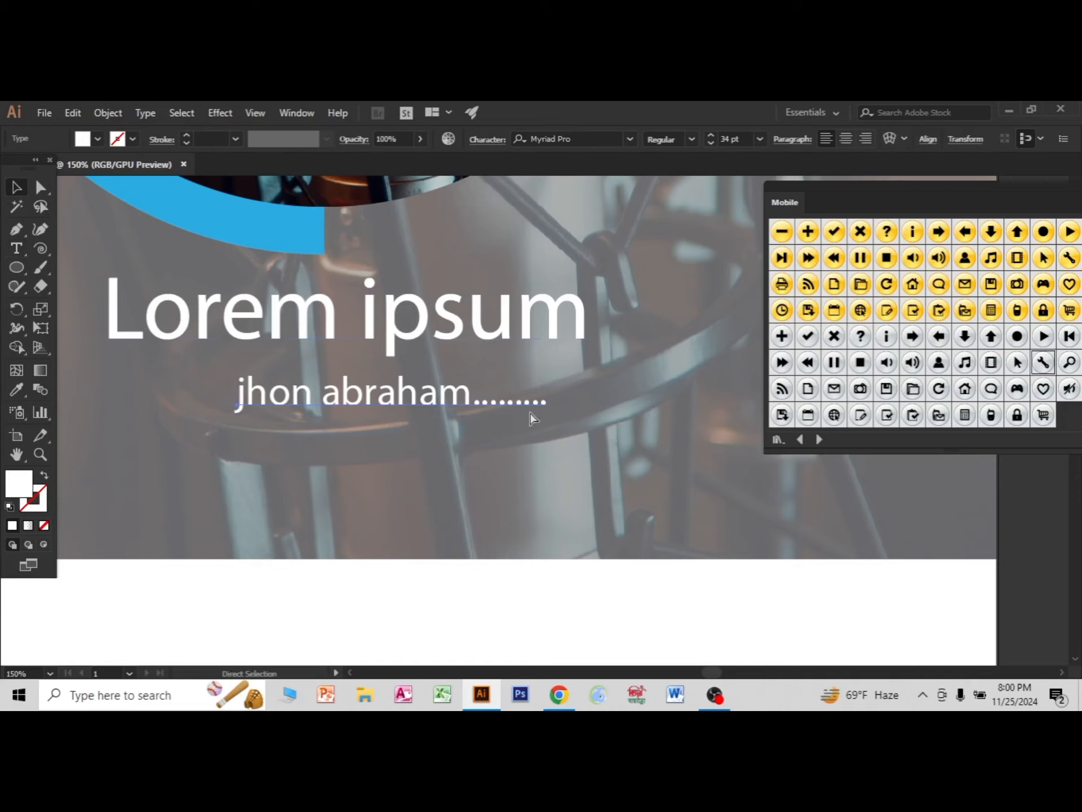
pyautogui.scroll(-1, 552, 484)
pyautogui.scroll(-4, 553, 483)
pyautogui.click(735, 523)
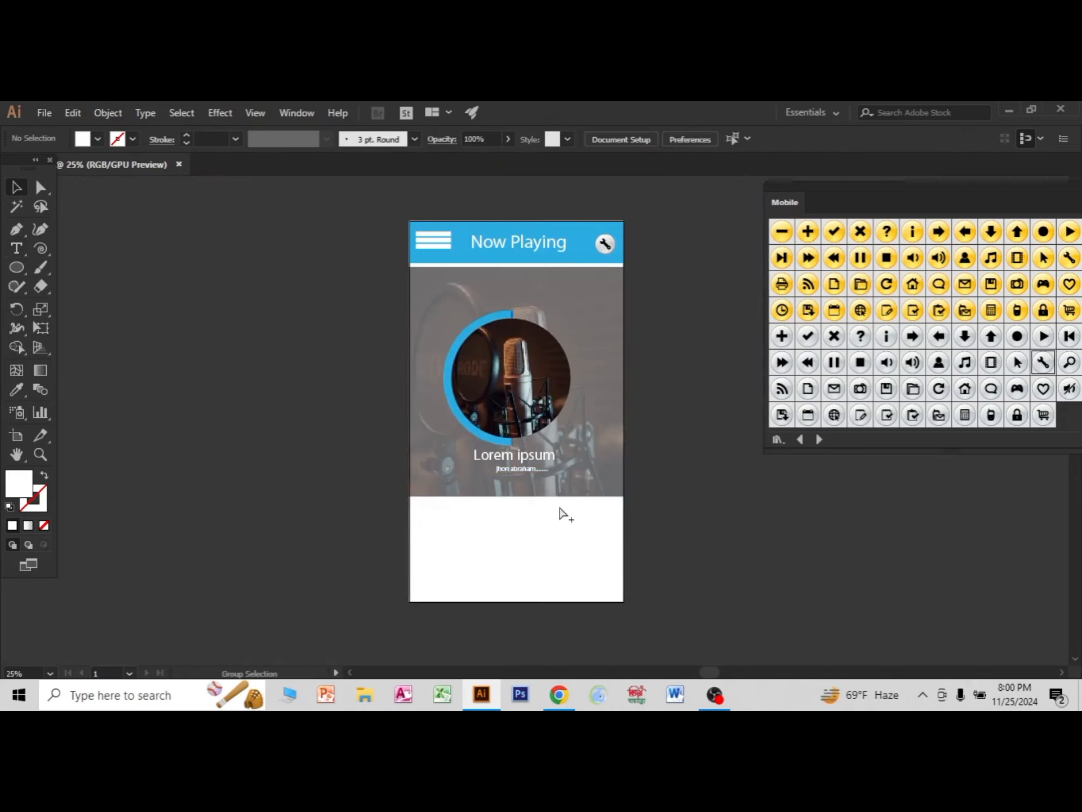
# Draw a wide rectangle across the white area below the background photo and fill it with mid grey.
pyautogui.scroll(2, 561, 512)
pyautogui.scroll(-3, 394, 520)
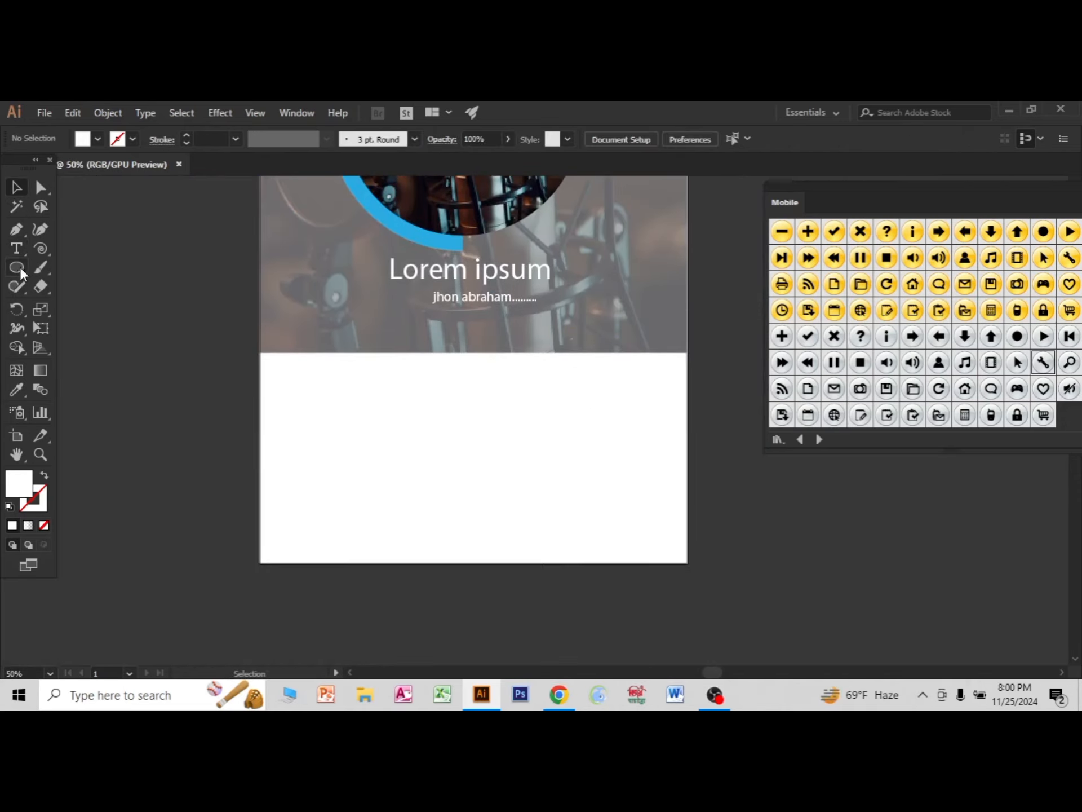
pyautogui.moveTo(21, 266); pyautogui.dragTo(80, 267)
pyautogui.moveTo(263, 370); pyautogui.dragTo(688, 456)
pyautogui.click(97, 140)
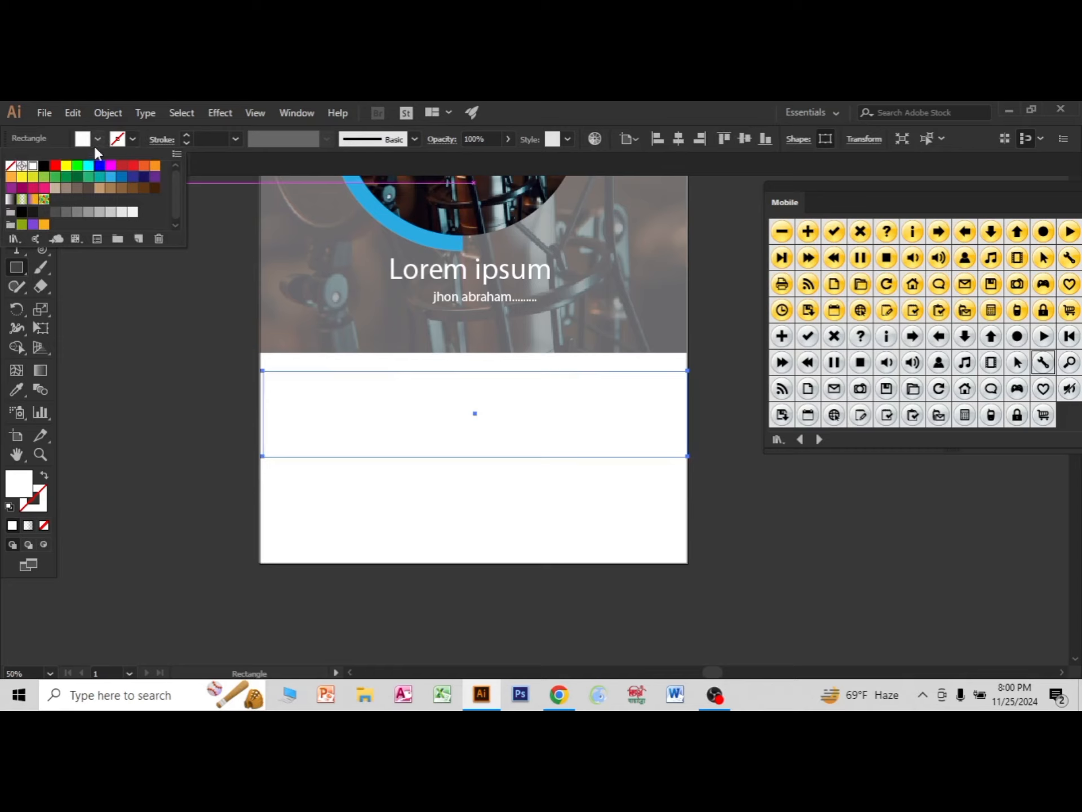
pyautogui.click(89, 212)
pyautogui.click(709, 120)
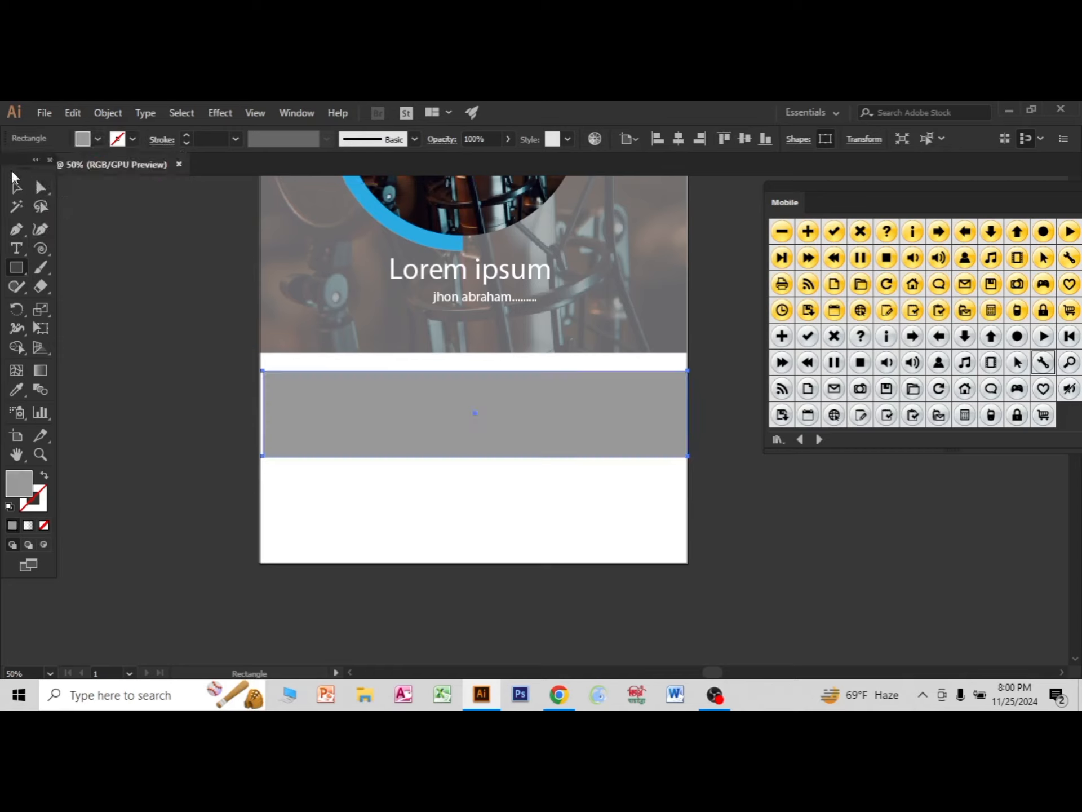
# Shift the grey rectangle slightly sideways to line it up with the artboard edges, then deselect it.
pyautogui.click(17, 186)
pyautogui.click(180, 390)
pyautogui.click(474, 434)
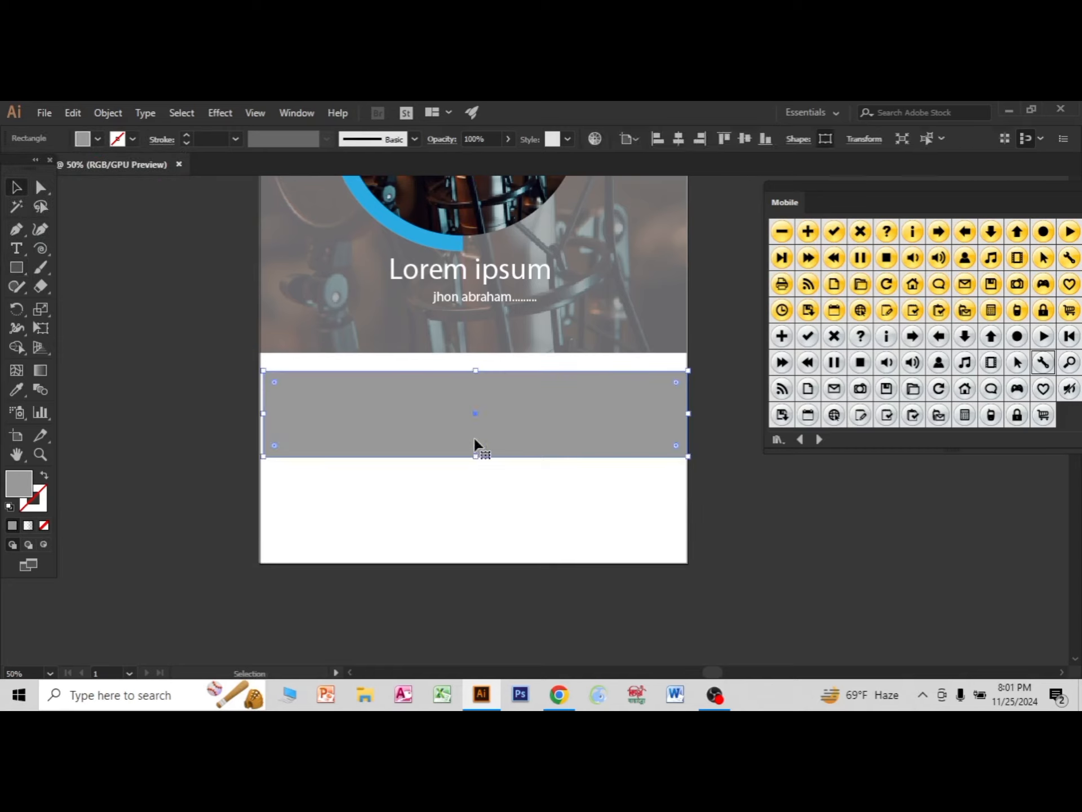
pyautogui.click(747, 512)
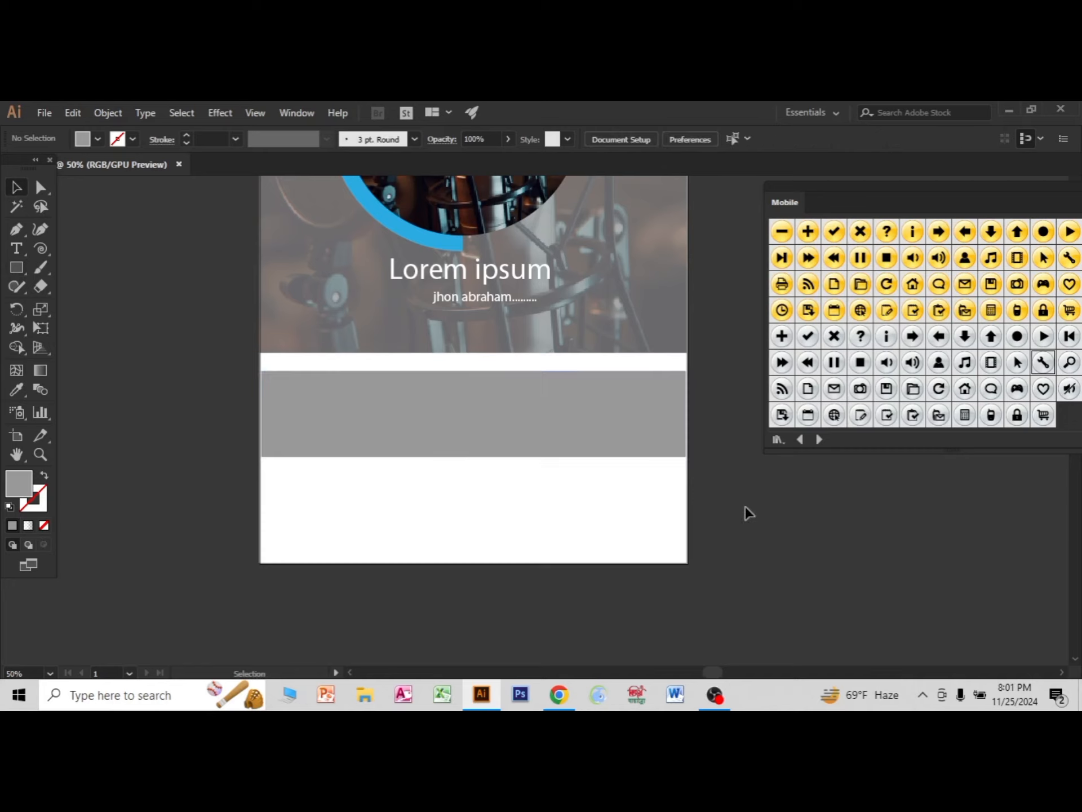
# Place a grey pause symbol from the Mobile symbol library at the middle of the grey bar.
pyautogui.scroll(-3, 739, 515)
pyautogui.scroll(2, 742, 527)
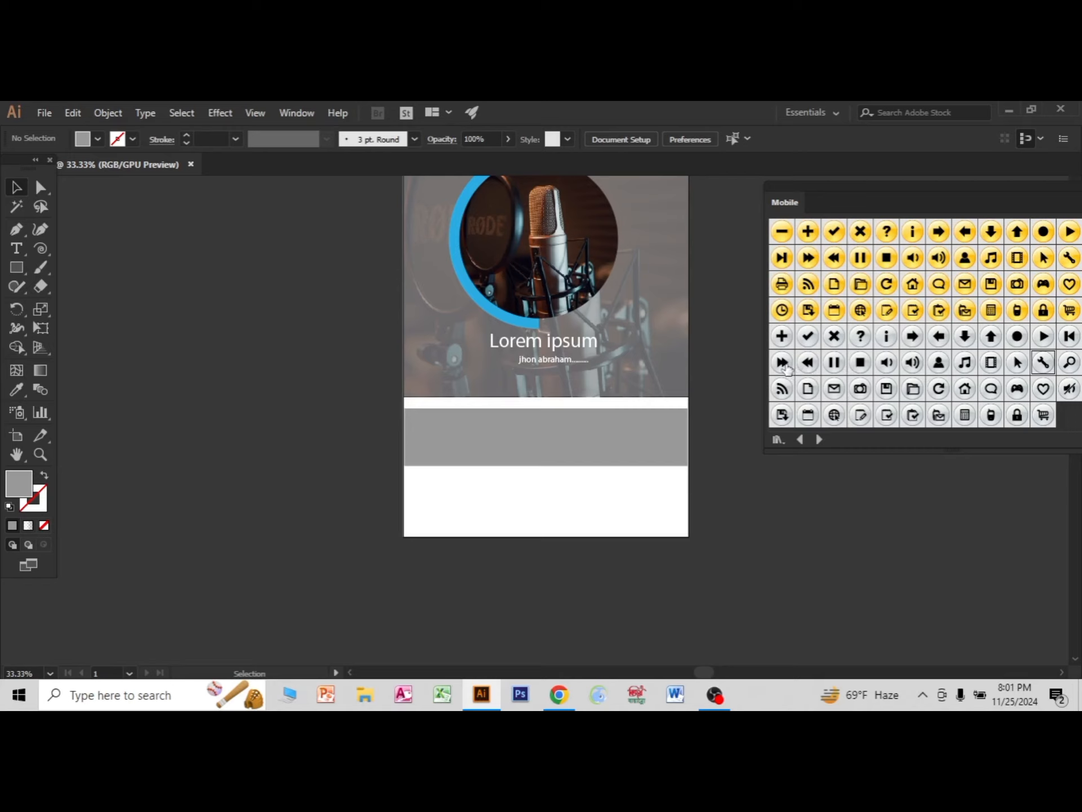
pyautogui.moveTo(835, 362); pyautogui.dragTo(550, 449)
pyautogui.click(826, 499)
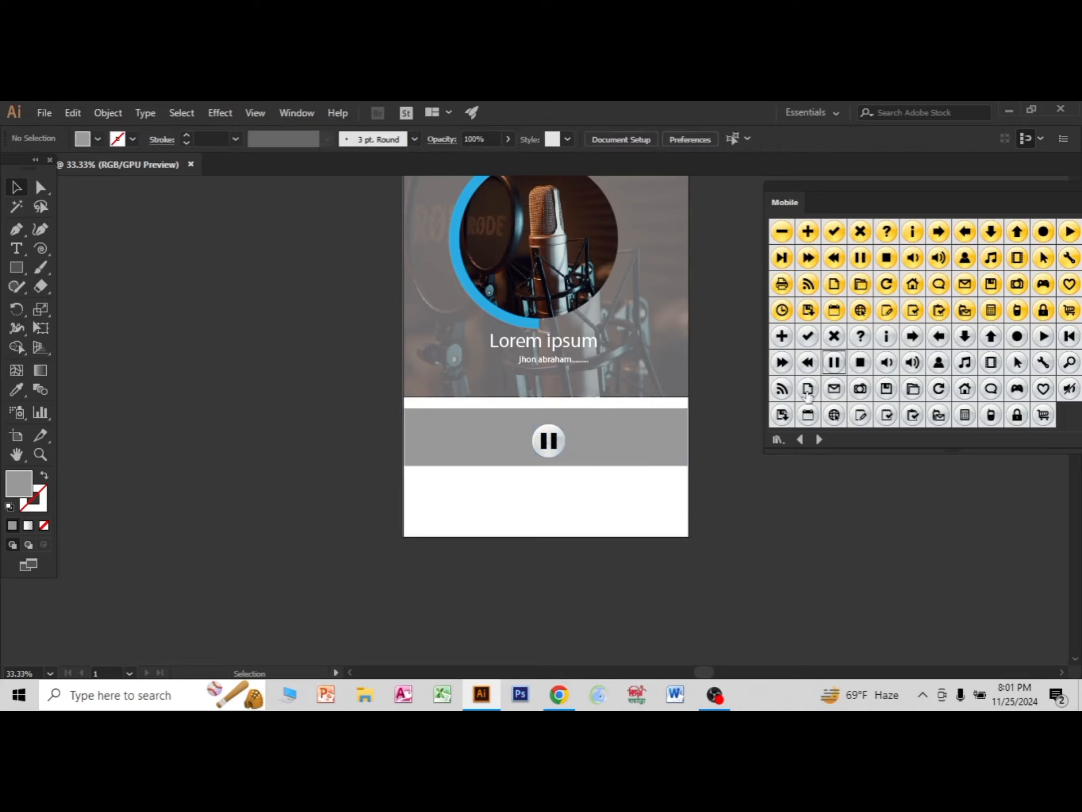
# Place the grey forward symbol to the left of the pause button and the grey rewind symbol to its right.
pyautogui.moveTo(781, 370); pyautogui.dragTo(558, 424)
pyautogui.moveTo(482, 442)
pyautogui.mouseDown()
pyautogui.moveTo(506, 466)
pyautogui.moveTo(482, 441)
pyautogui.mouseUp()
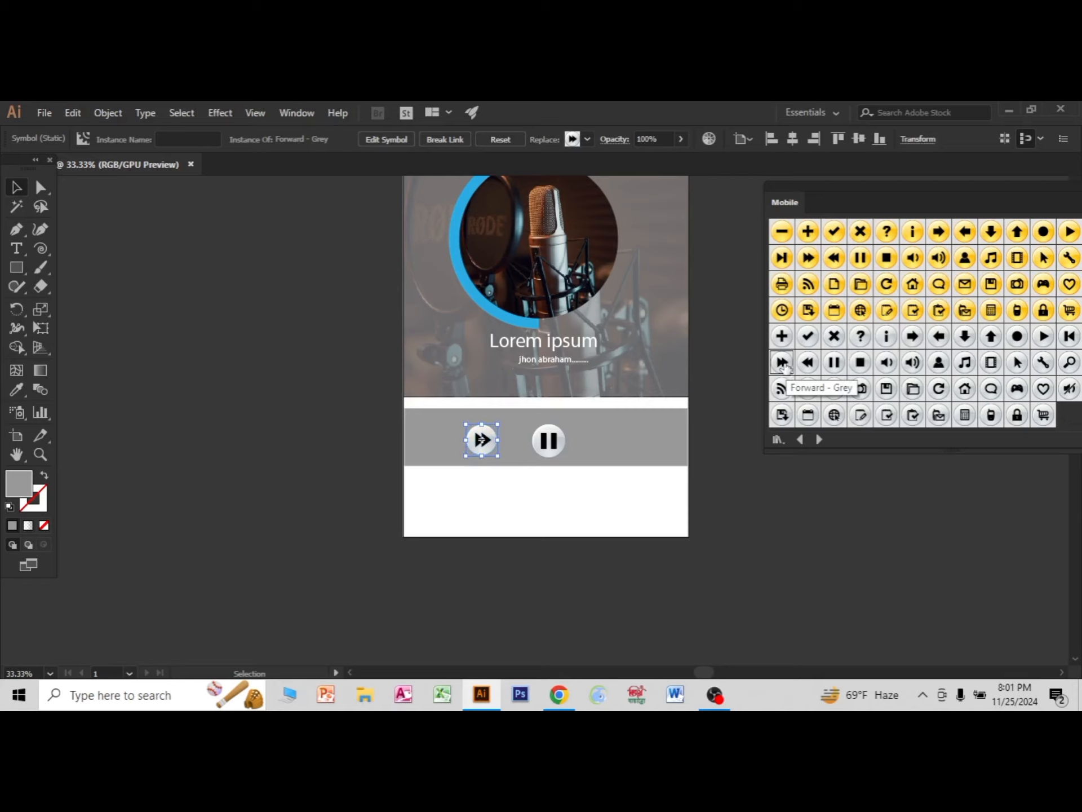
pyautogui.moveTo(808, 362); pyautogui.dragTo(610, 445)
pyautogui.click(775, 498)
pyautogui.click(833, 513)
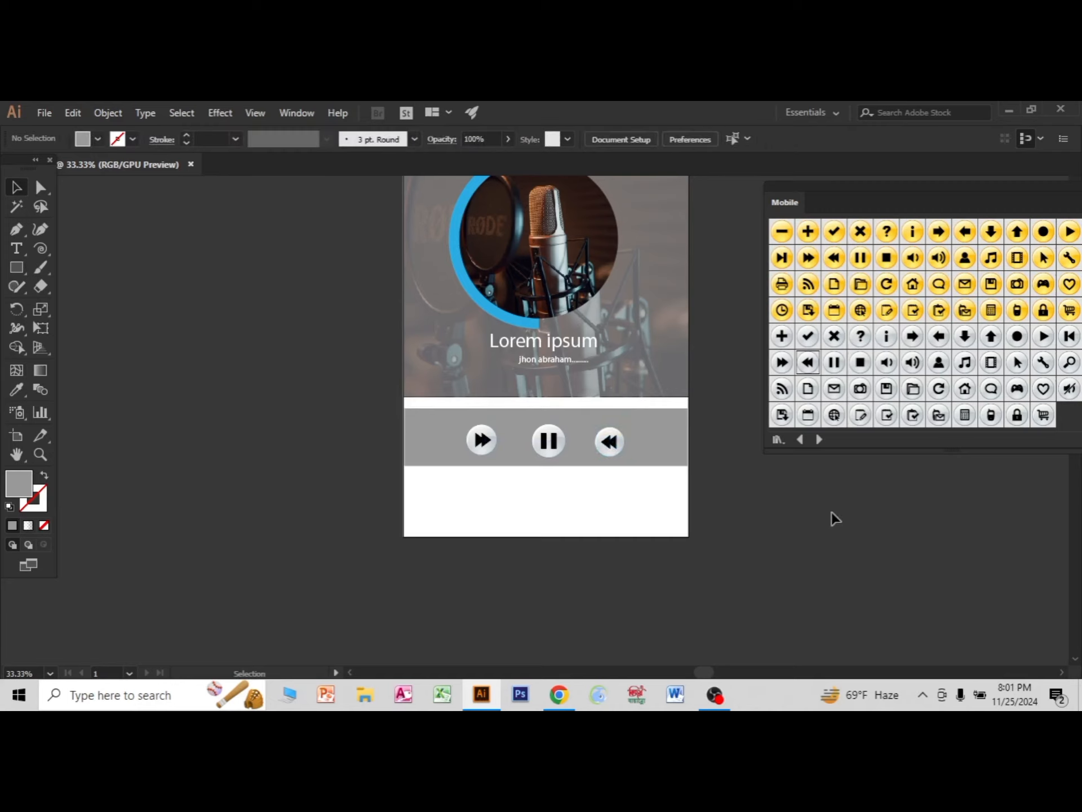
pyautogui.scroll(-2, 711, 511)
pyautogui.scroll(2, 701, 520)
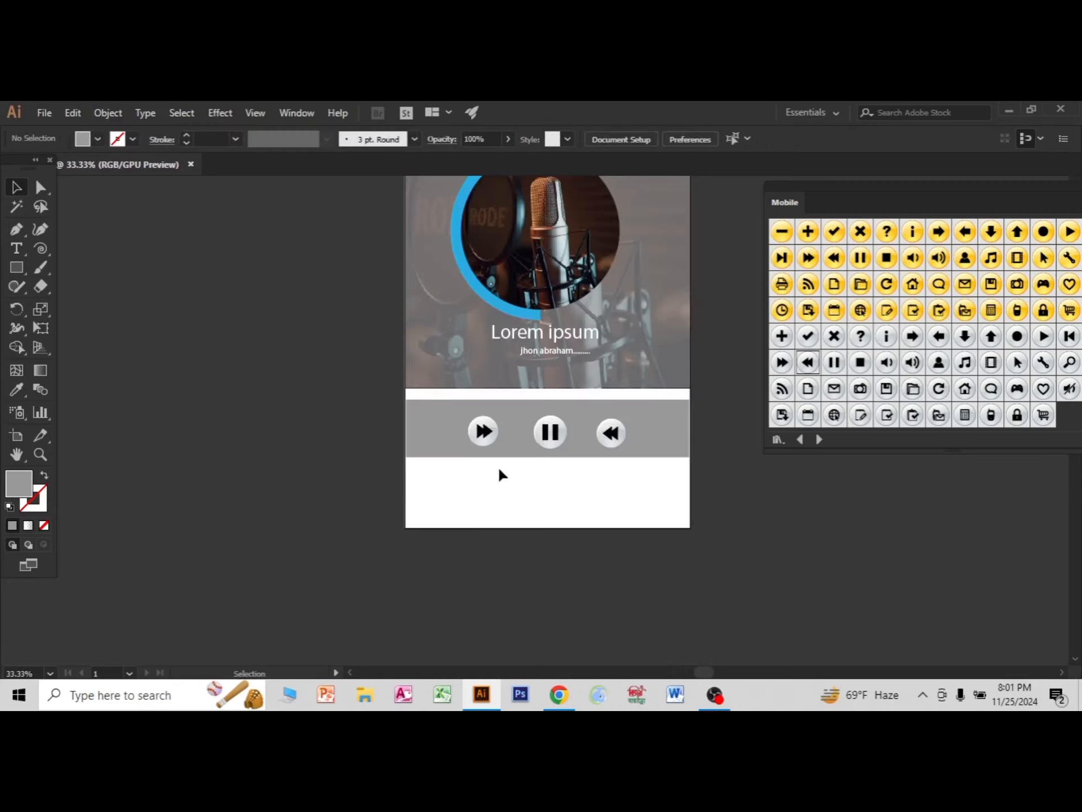
# Space the forward and rewind buttons farther out from the pause button and nudge the rewind button up level with them.
pyautogui.moveTo(480, 435); pyautogui.dragTo(468, 433)
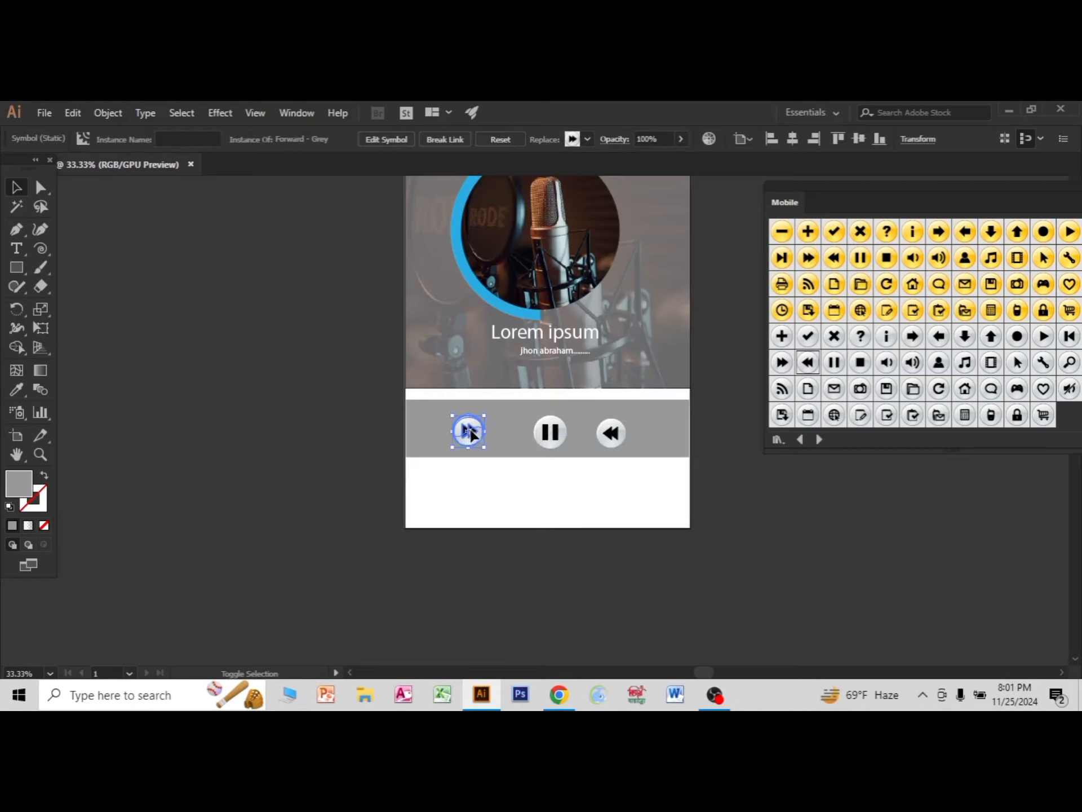
pyautogui.click(616, 430)
pyautogui.moveTo(619, 434)
pyautogui.mouseDown()
pyautogui.moveTo(633, 435)
pyautogui.moveTo(619, 442)
pyautogui.mouseUp()
pyautogui.scroll(2, 675, 462)
pyautogui.press('Up')
pyautogui.press('Up')
pyautogui.press('Up')
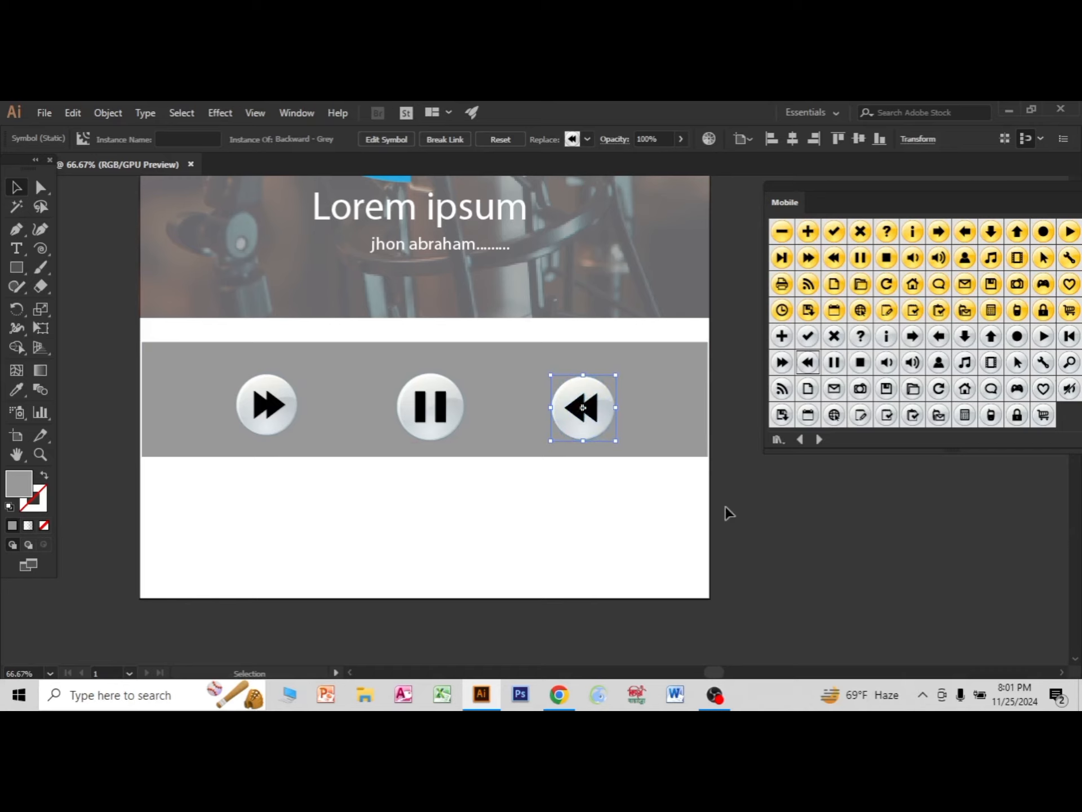
pyautogui.click(705, 510)
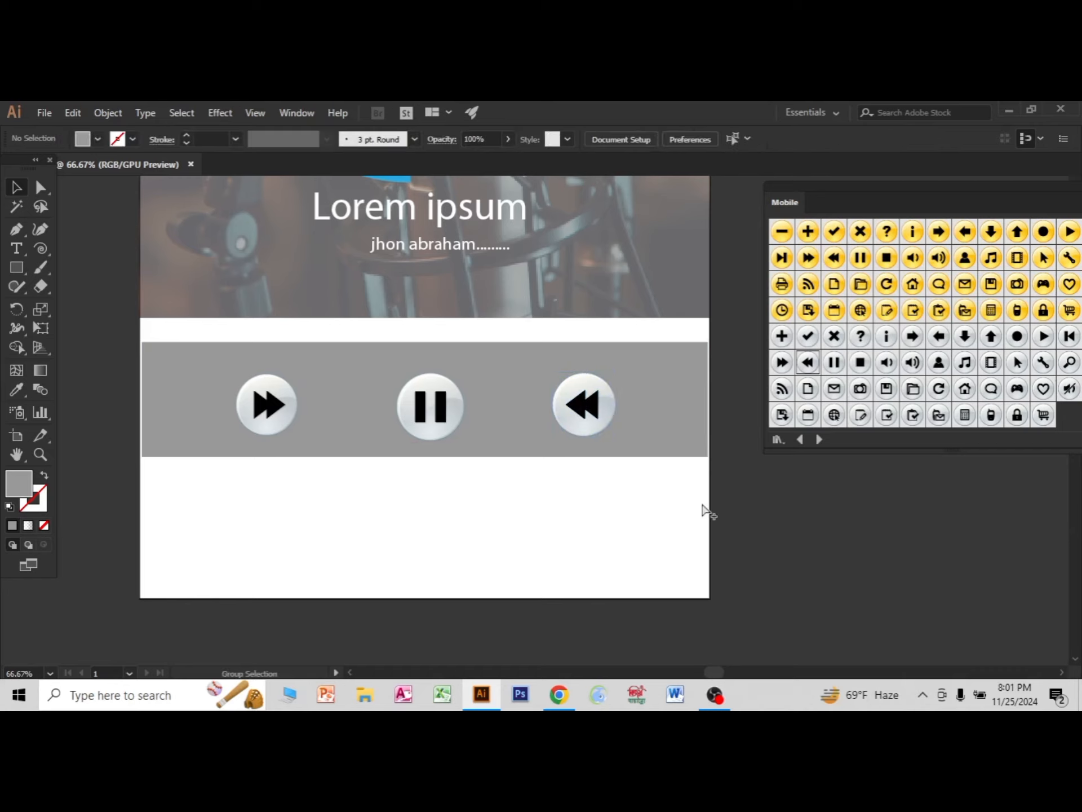
# Draw a circle about 132 px in diameter in the white area below the grey bar's left end and fill it light blue.
pyautogui.scroll(-4, 721, 514)
pyautogui.scroll(3, 789, 528)
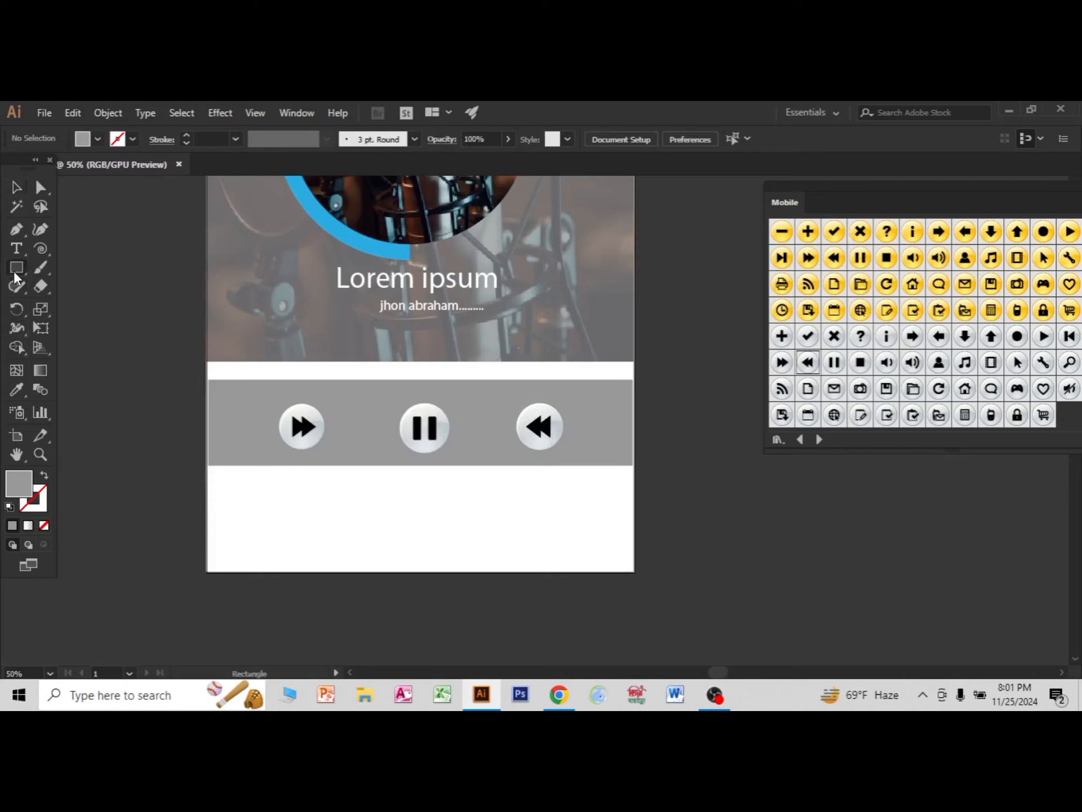
pyautogui.moveTo(17, 267); pyautogui.dragTo(85, 305)
pyautogui.moveTo(233, 508); pyautogui.dragTo(252, 534)
pyautogui.press('Right')
pyautogui.press('Right')
pyautogui.press('Right')
pyautogui.press('Right')
pyautogui.press('Right')
pyautogui.press('Right')
pyautogui.press('Right')
pyautogui.press('Right')
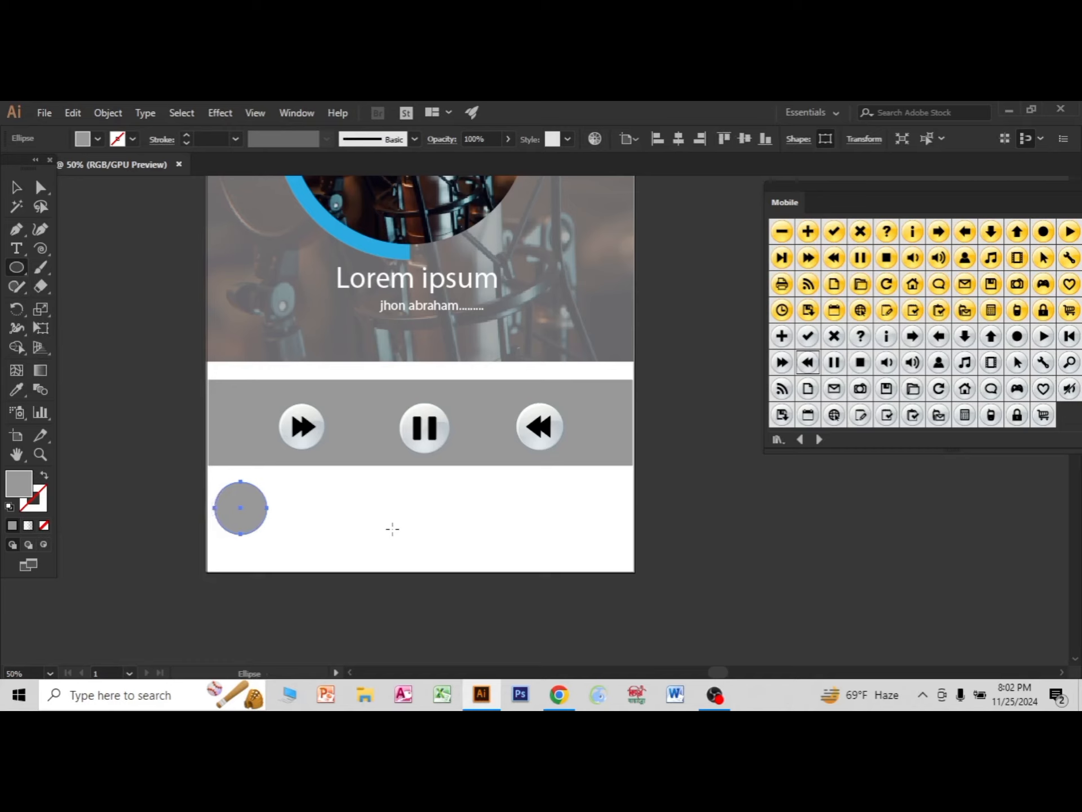
pyautogui.click(97, 139)
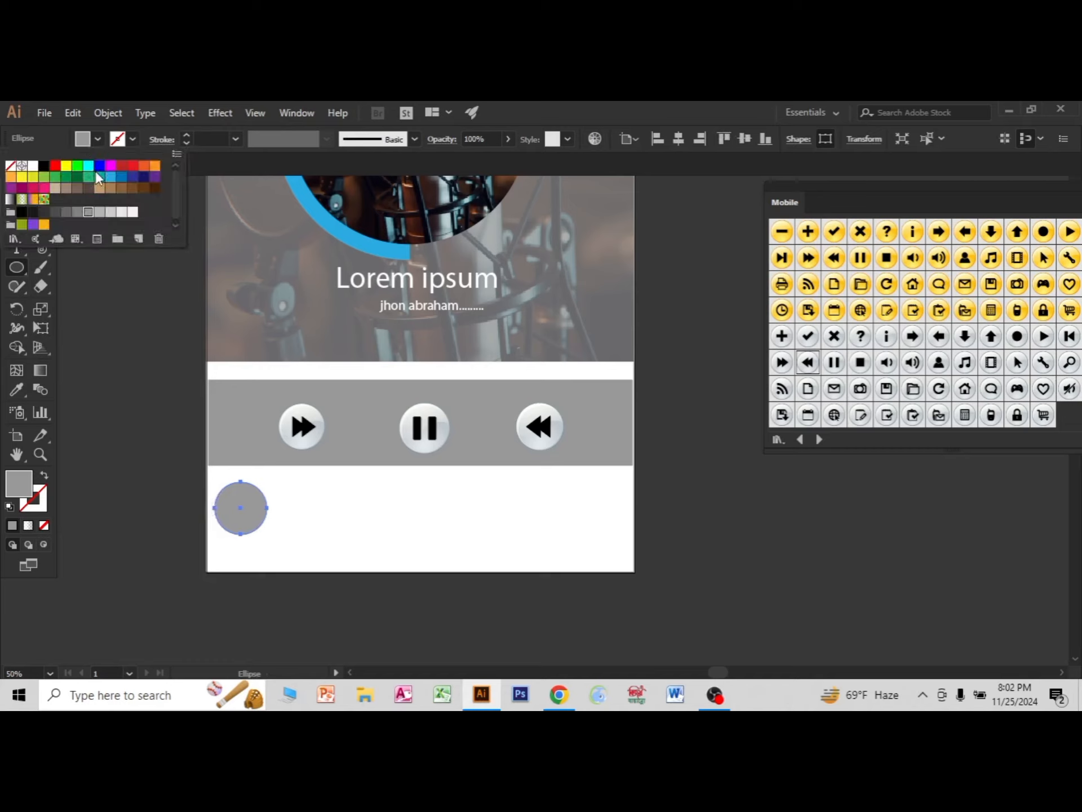
pyautogui.click(600, 113)
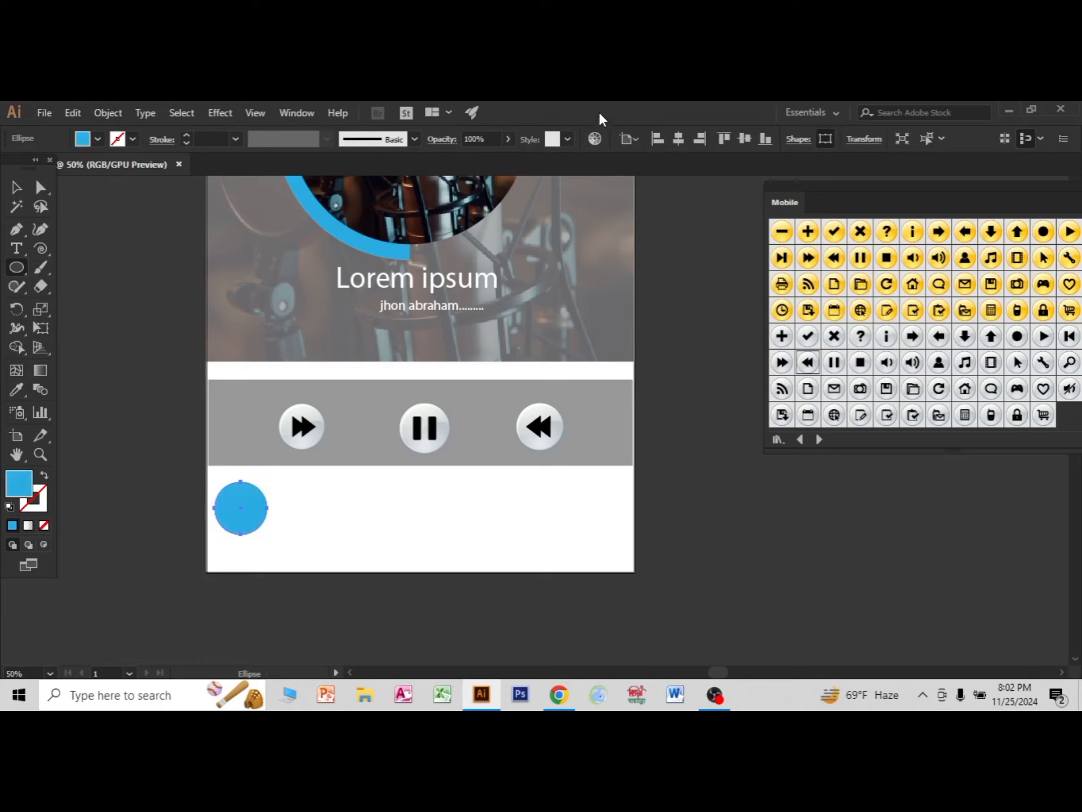
# Duplicate the blue circle into a row of four across the white area and nudge the whole row up slightly.
pyautogui.click(17, 187)
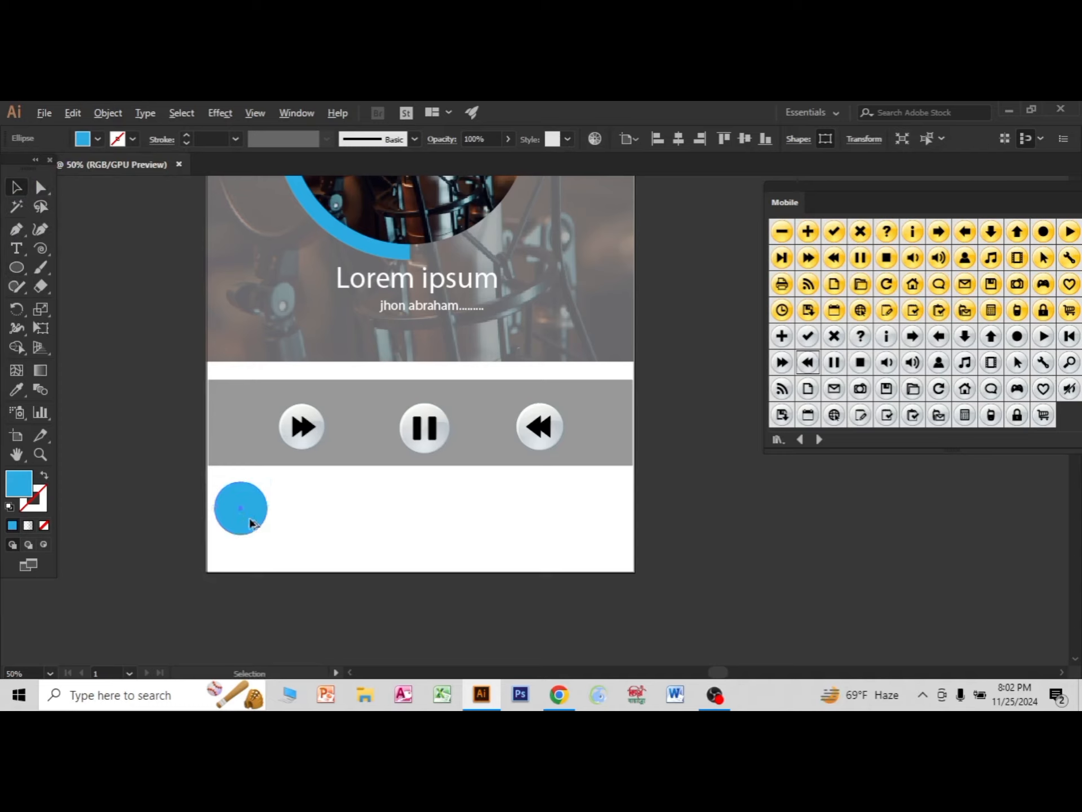
pyautogui.moveTo(249, 519); pyautogui.dragTo(595, 532)
pyautogui.click(672, 543)
pyautogui.scroll(-4, 623, 550)
pyautogui.scroll(3, 622, 556)
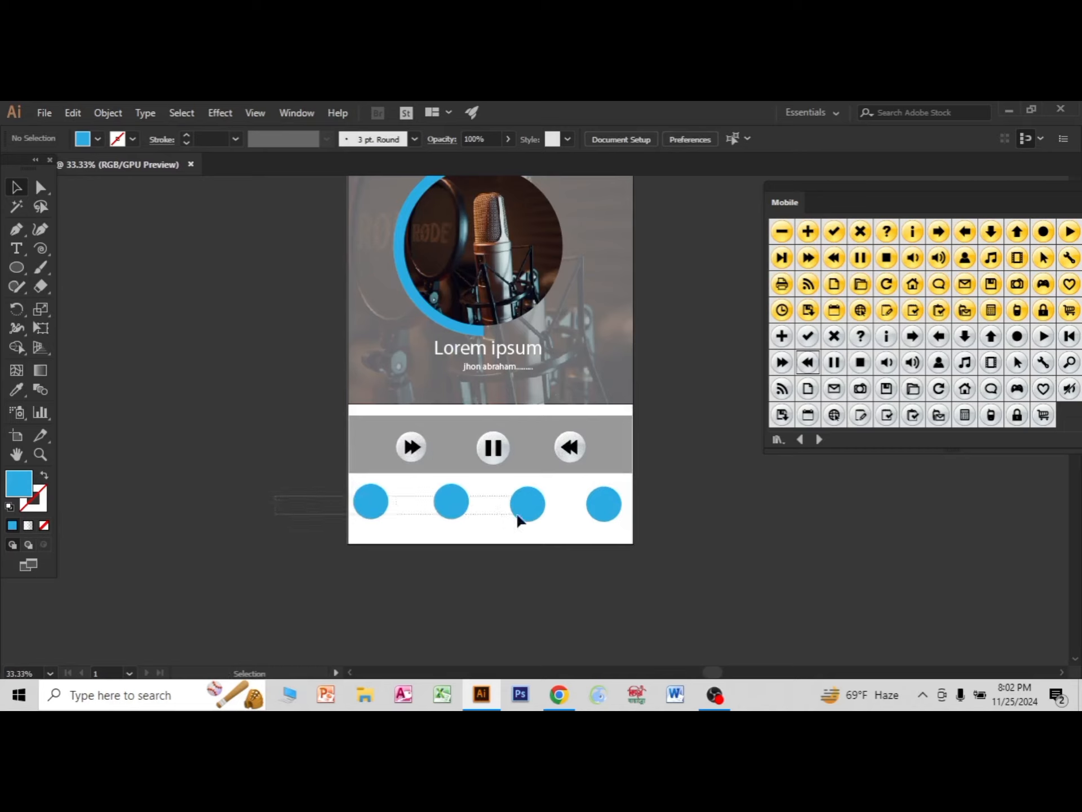
pyautogui.moveTo(519, 519); pyautogui.dragTo(641, 522)
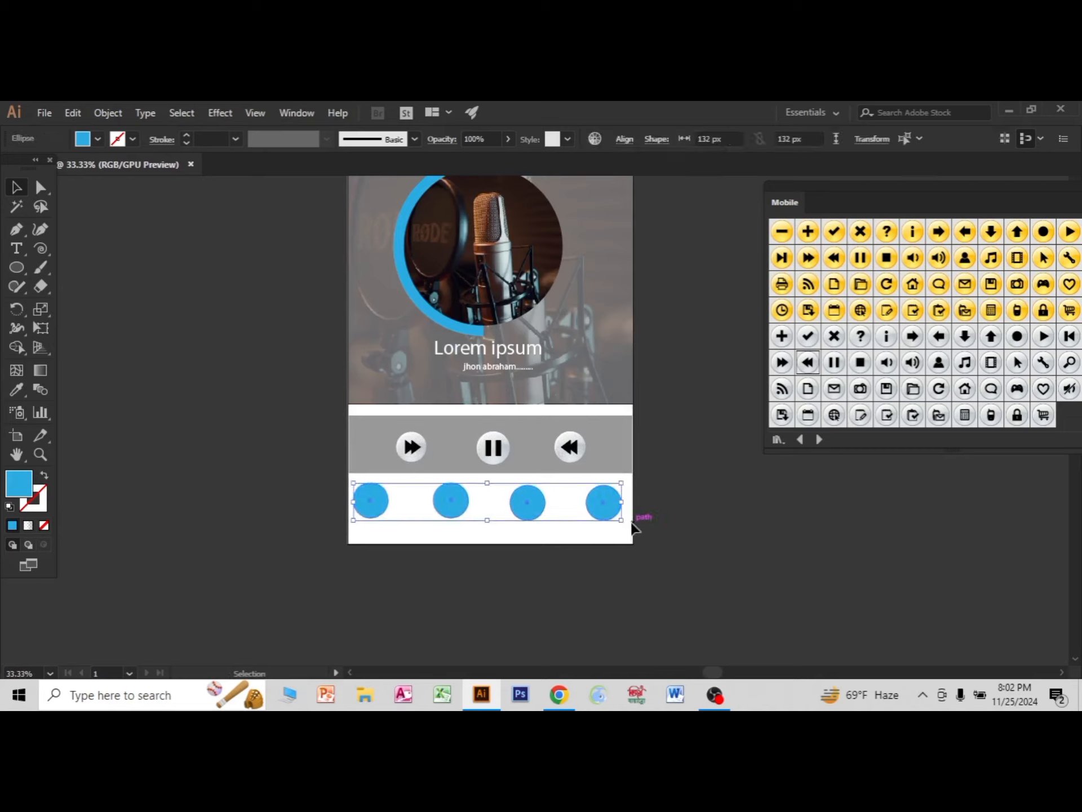
pyautogui.press('Up')
pyautogui.click(768, 492)
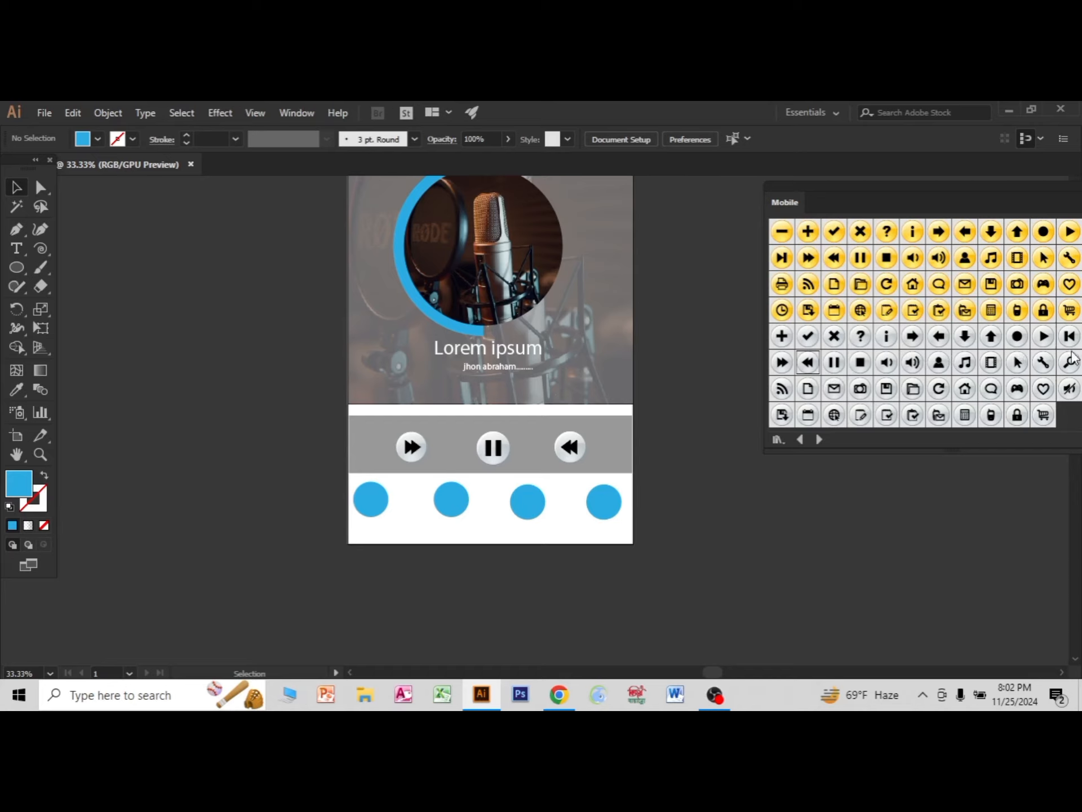
# Place the grey Arrow Down symbol on the first blue circle, enlarged and centred so a blue ring surrounds it.
pyautogui.moveTo(964, 341); pyautogui.dragTo(481, 598)
pyautogui.moveTo(365, 504); pyautogui.dragTo(368, 508)
pyautogui.scroll(3, 375, 514)
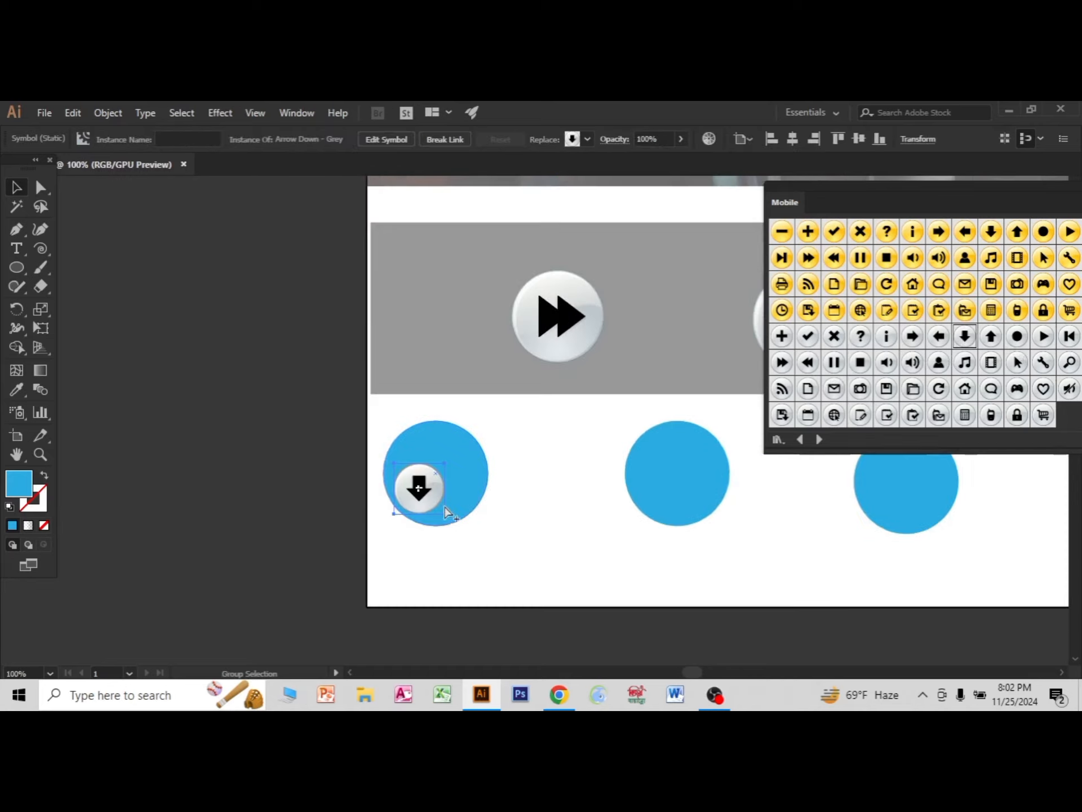
pyautogui.moveTo(445, 513); pyautogui.dragTo(459, 534)
pyautogui.moveTo(420, 494); pyautogui.dragTo(447, 467)
pyautogui.scroll(-2, 743, 543)
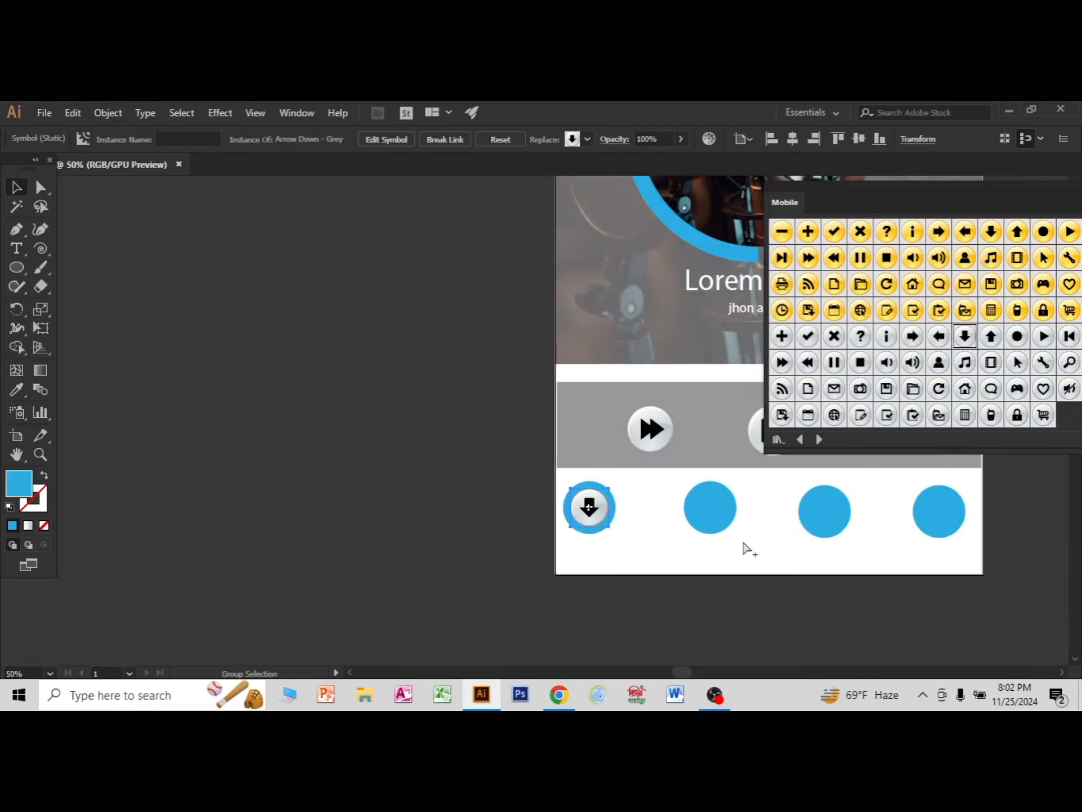
pyautogui.moveTo(814, 546); pyautogui.dragTo(596, 539)
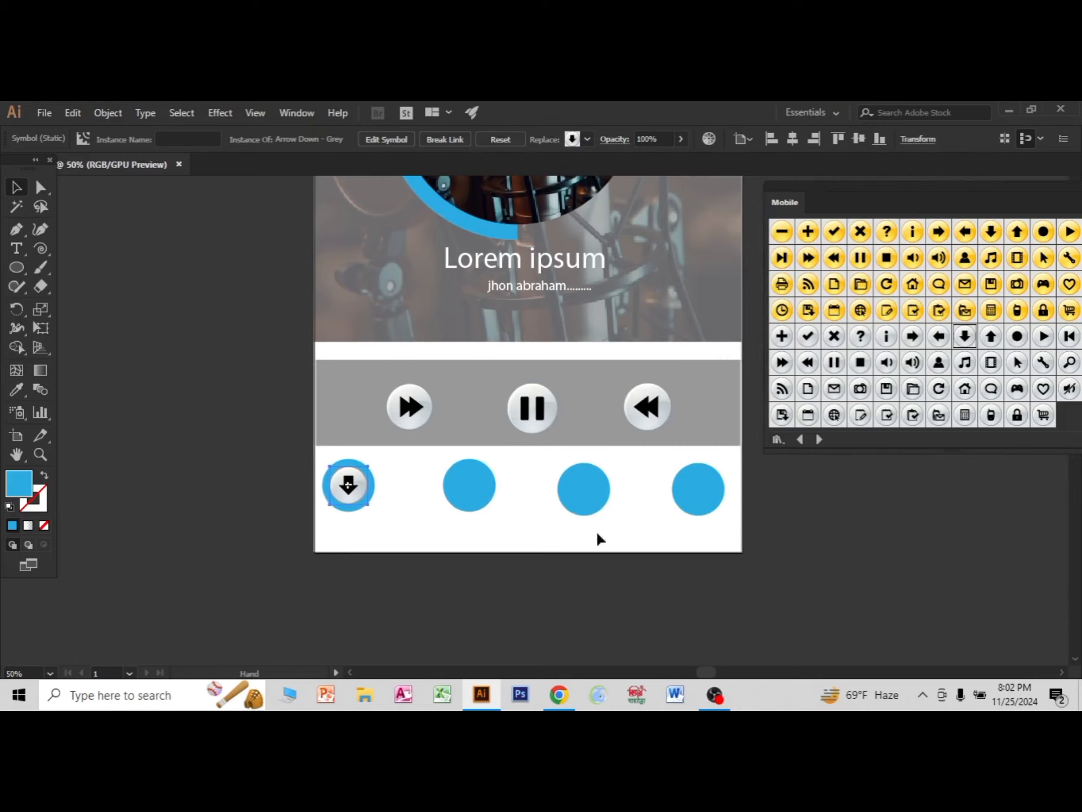
pyautogui.click(841, 524)
# Place the grey Volume Low symbol on the second blue circle, enlarge it slightly and centre it.
pyautogui.moveTo(896, 369); pyautogui.dragTo(450, 473)
pyautogui.scroll(2, 492, 513)
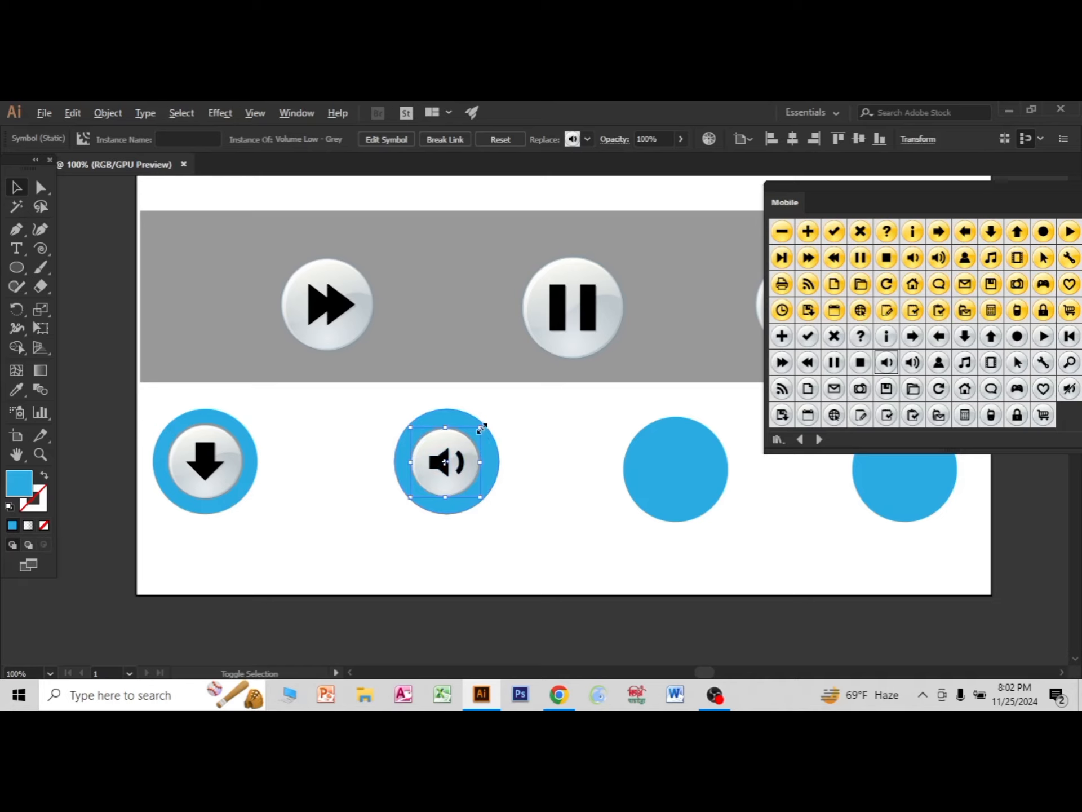
pyautogui.moveTo(481, 428); pyautogui.dragTo(485, 423)
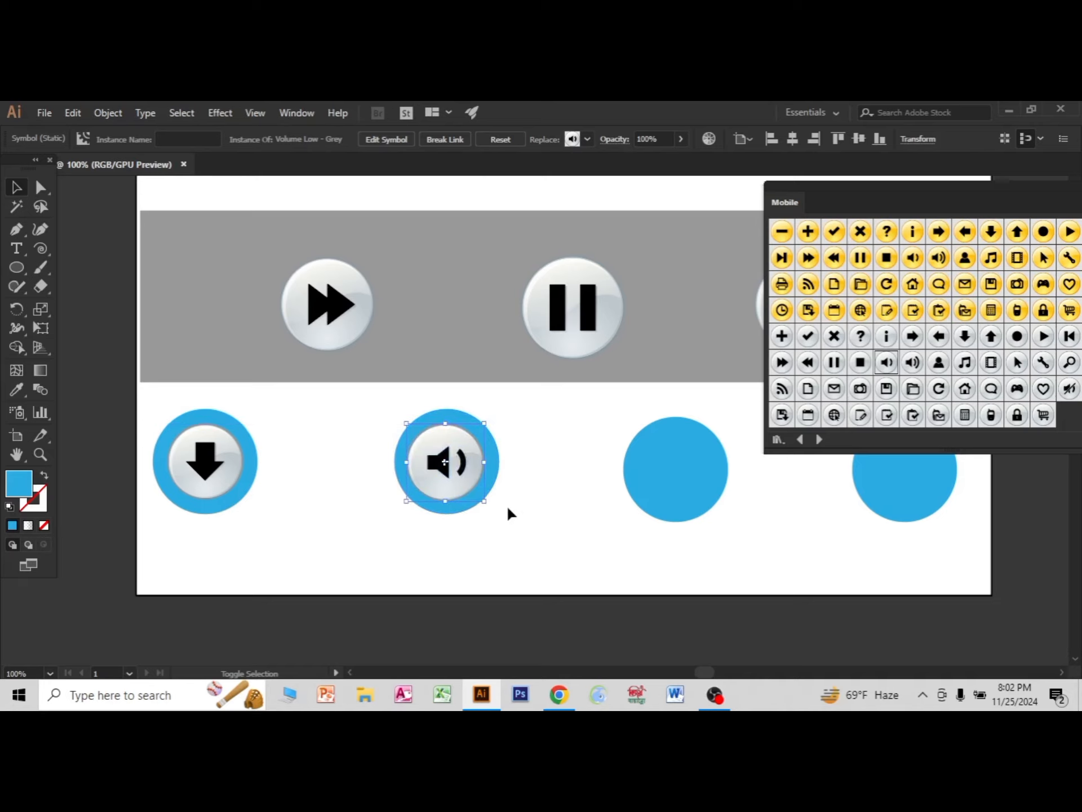
pyautogui.press('Right')
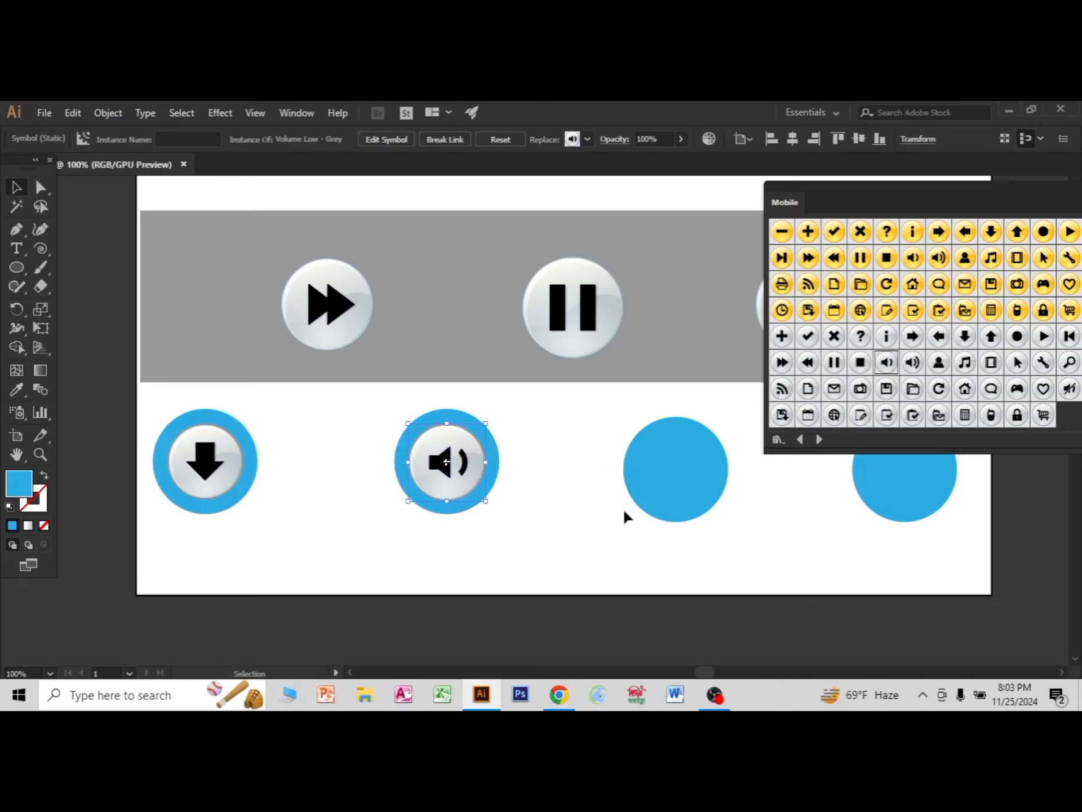
# Place the grey Music symbol at the centre of the third blue circle.
pyautogui.hotkey('ctrl', '-')
pyautogui.moveTo(720, 546); pyautogui.dragTo(594, 537)
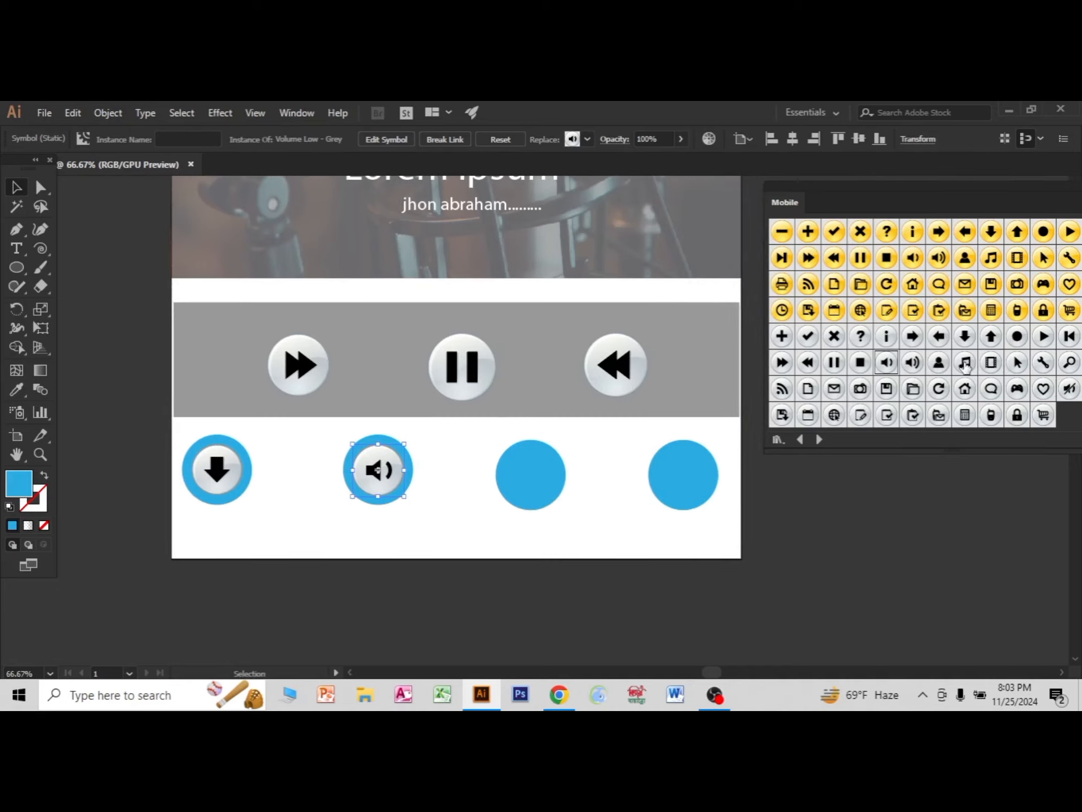
pyautogui.moveTo(965, 366); pyautogui.dragTo(538, 484)
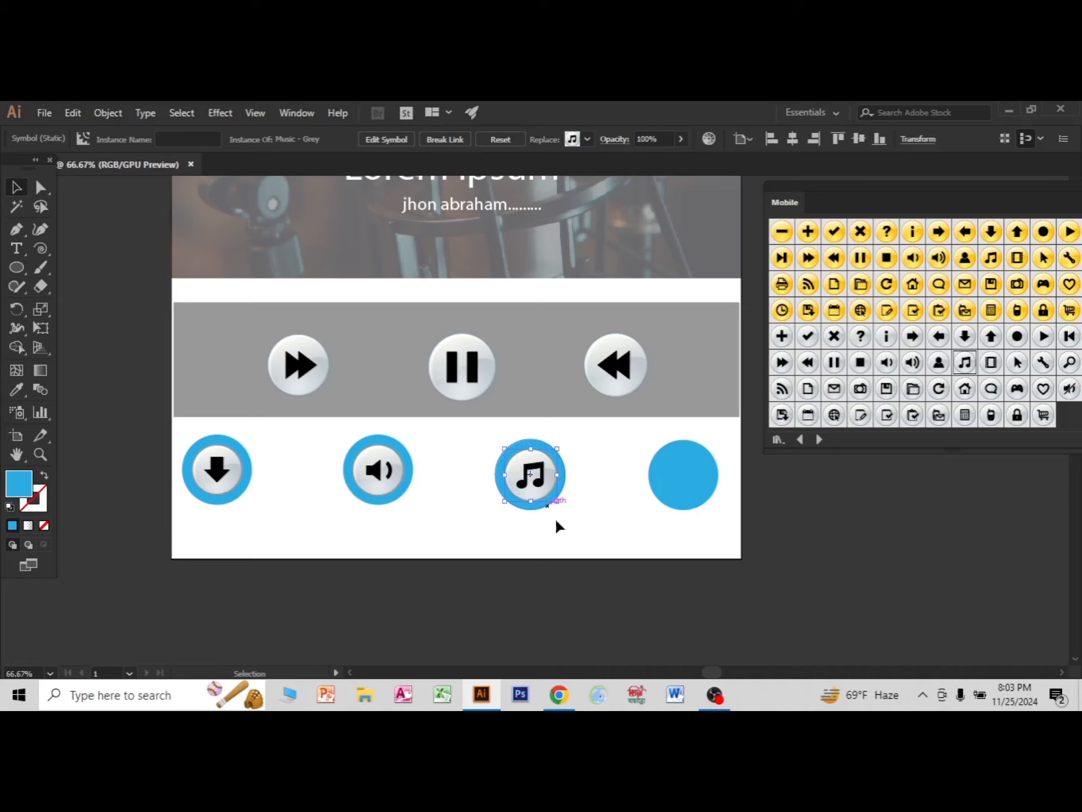
pyautogui.click(581, 564)
pyautogui.click(532, 495)
pyautogui.click(588, 535)
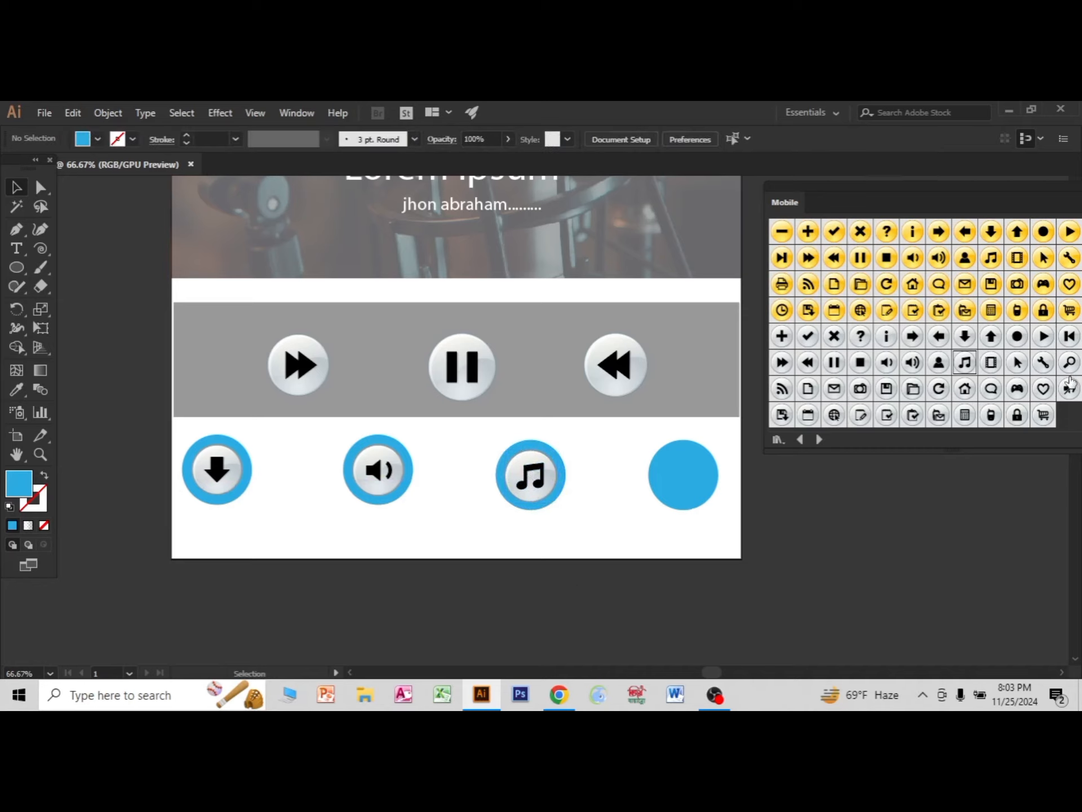
# Place the grey Search symbol at the centre of the fourth blue circle and deselect it.
pyautogui.moveTo(1069, 365); pyautogui.dragTo(691, 496)
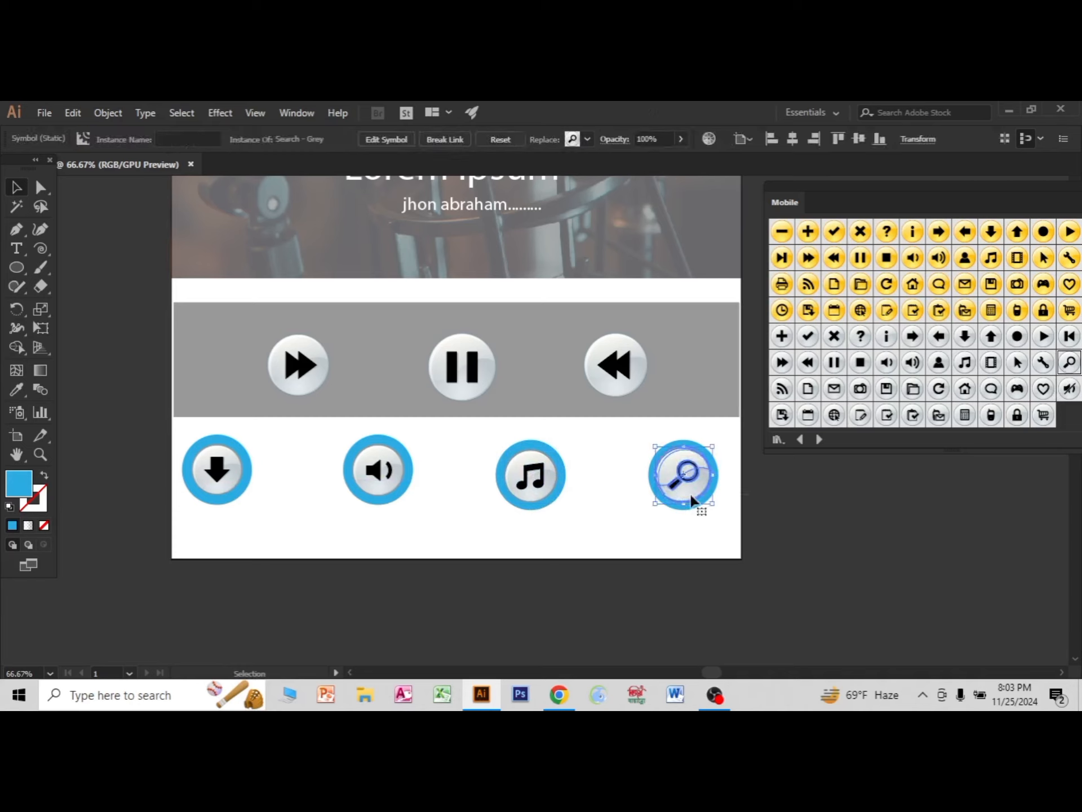
pyautogui.click(760, 552)
pyautogui.moveTo(677, 509); pyautogui.dragTo(677, 489)
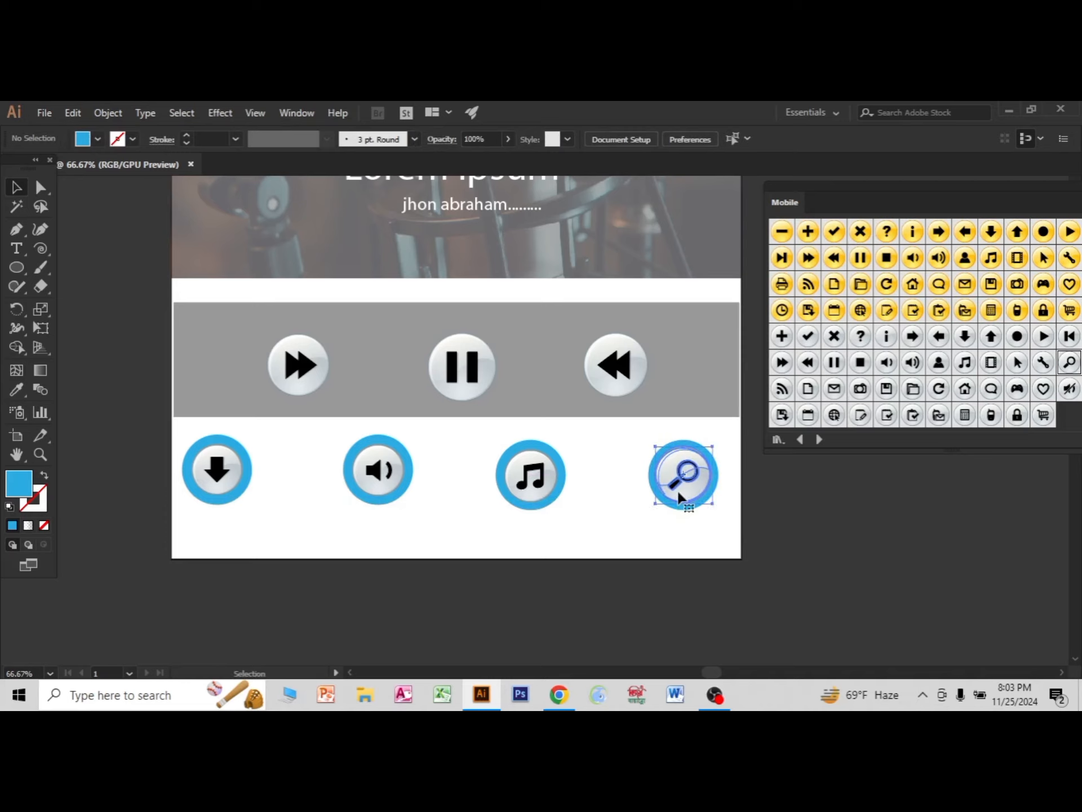
pyautogui.click(740, 504)
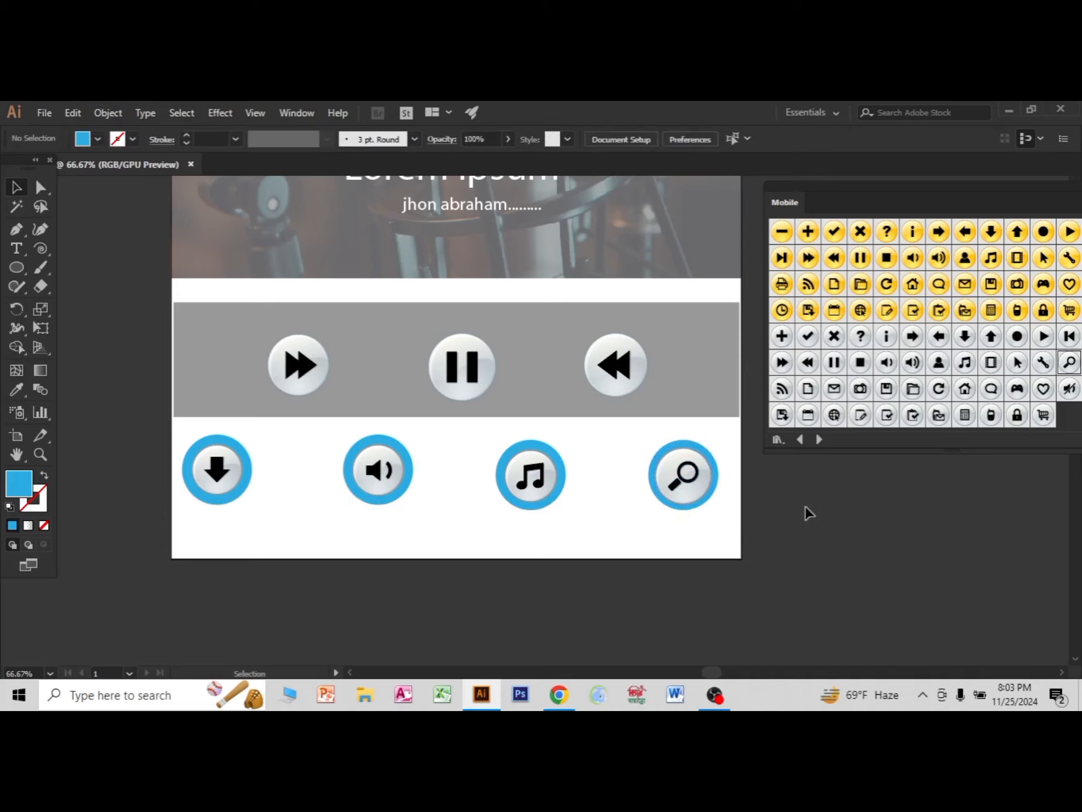
# Add a placeholder text line beneath the download-arrow icon and scale it up to about 24.66 pt.
pyautogui.hotkey('ctrl', '-')
pyautogui.hotkey('ctrl', '-')
pyautogui.scroll(1, 822, 556)
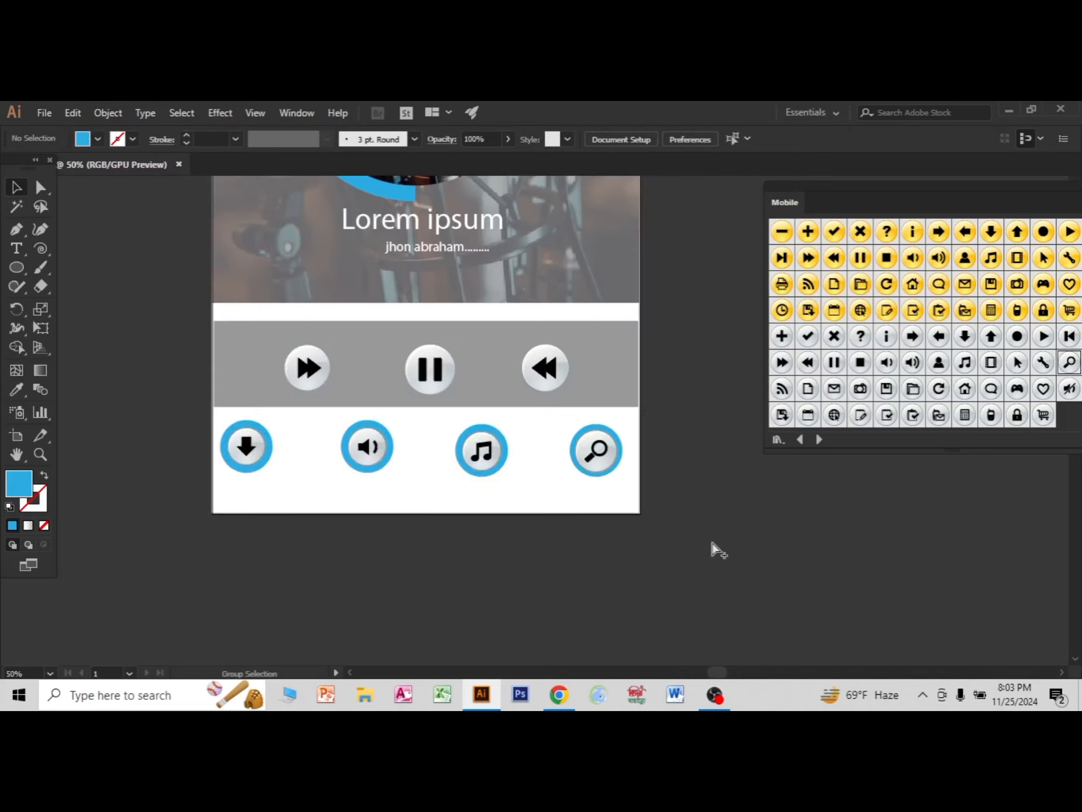
pyautogui.click(16, 248)
pyautogui.scroll(2, 260, 499)
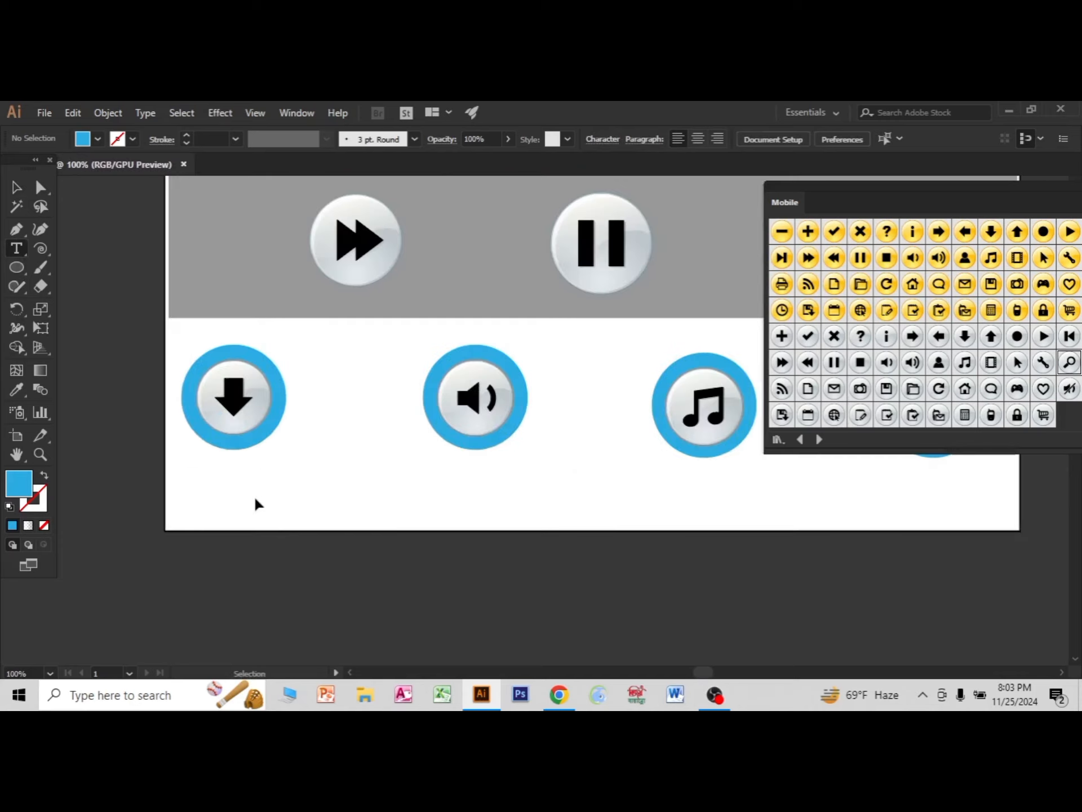
pyautogui.click(231, 491)
pyautogui.click(16, 186)
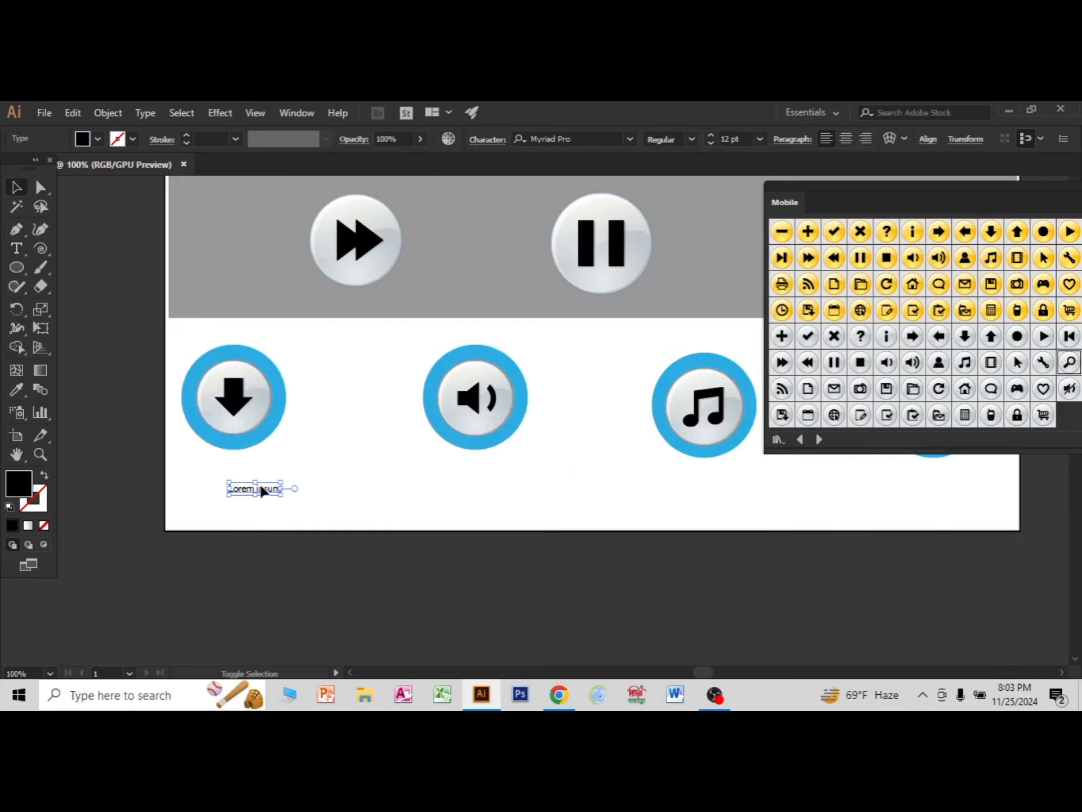
pyautogui.moveTo(285, 499); pyautogui.dragTo(307, 515)
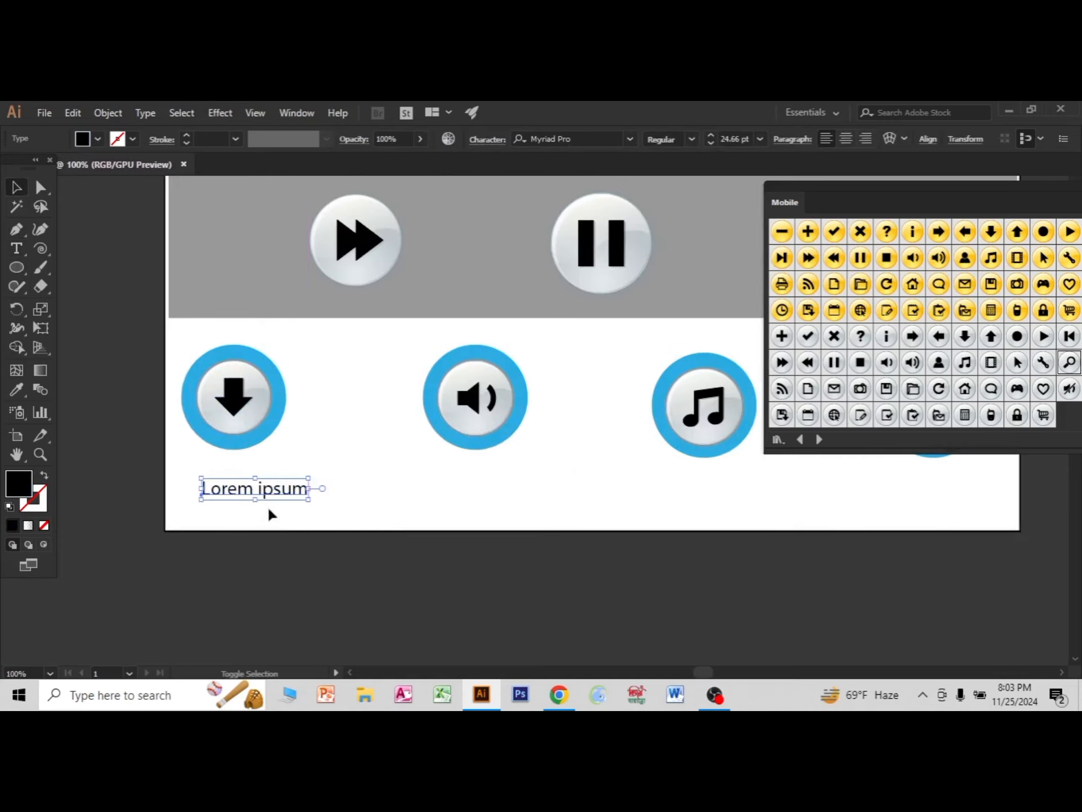
pyautogui.moveTo(243, 496); pyautogui.dragTo(218, 481)
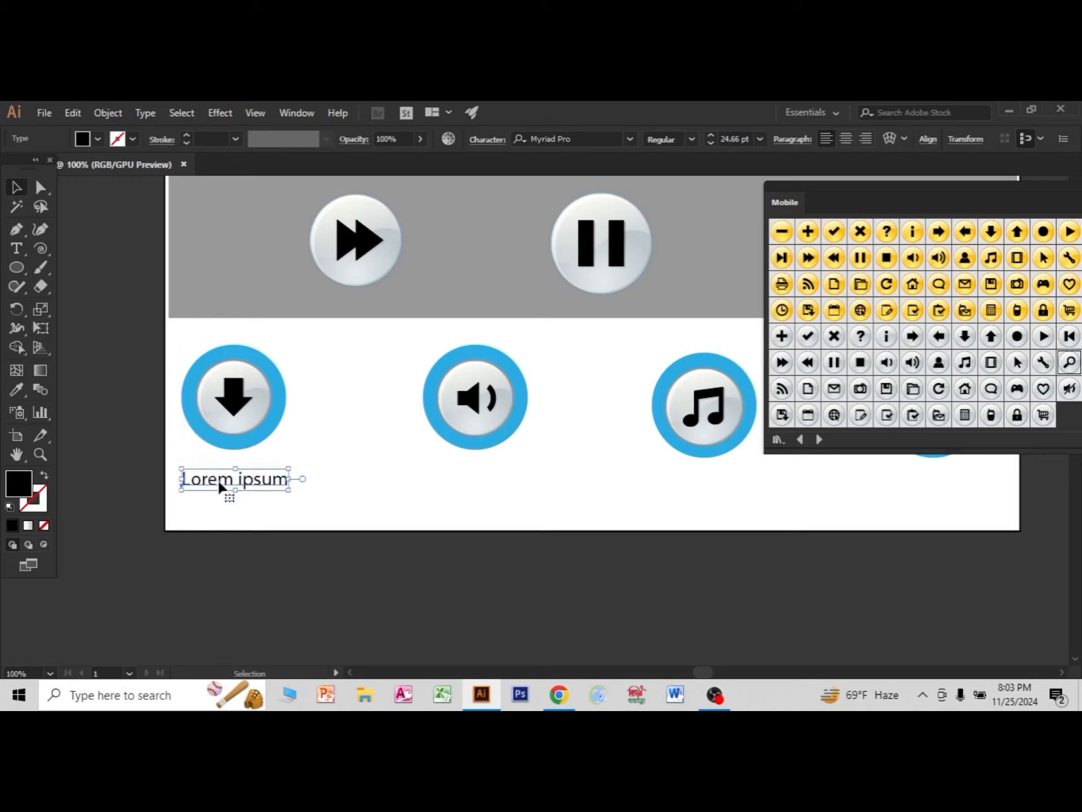
# Replace the placeholder text with "download" and nudge the label sideways to centre it under the arrow icon.
pyautogui.tripleClick(219, 481)
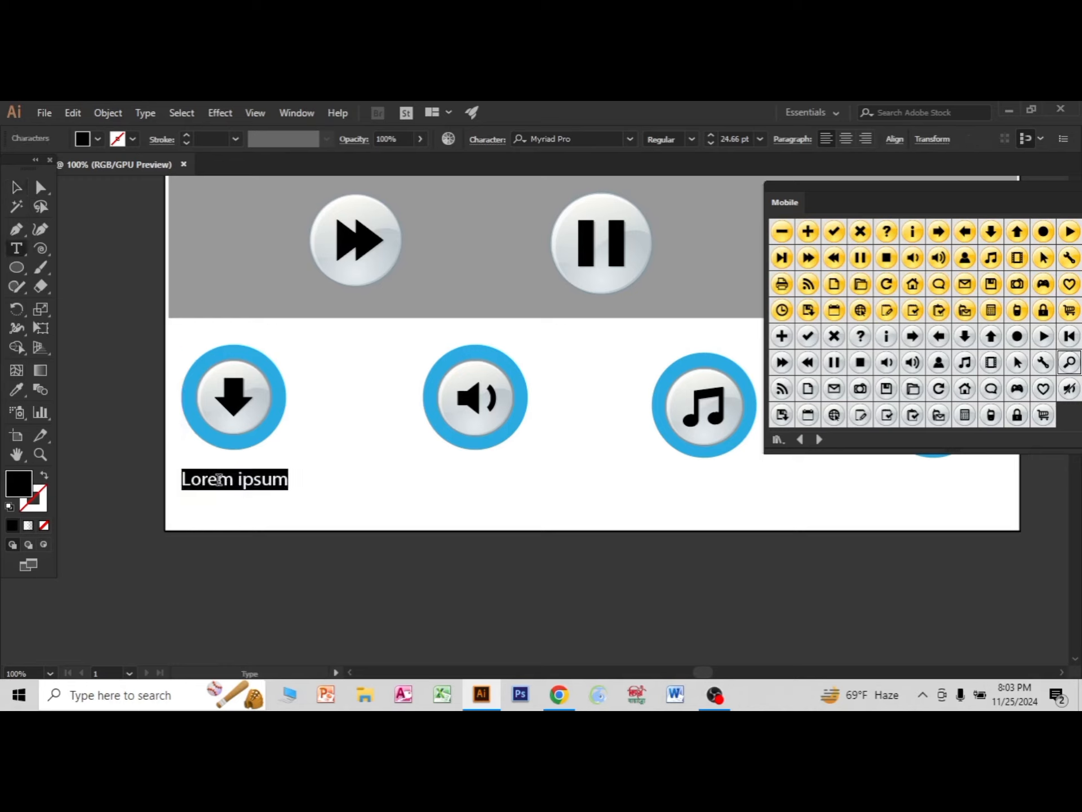
pyautogui.write('do')
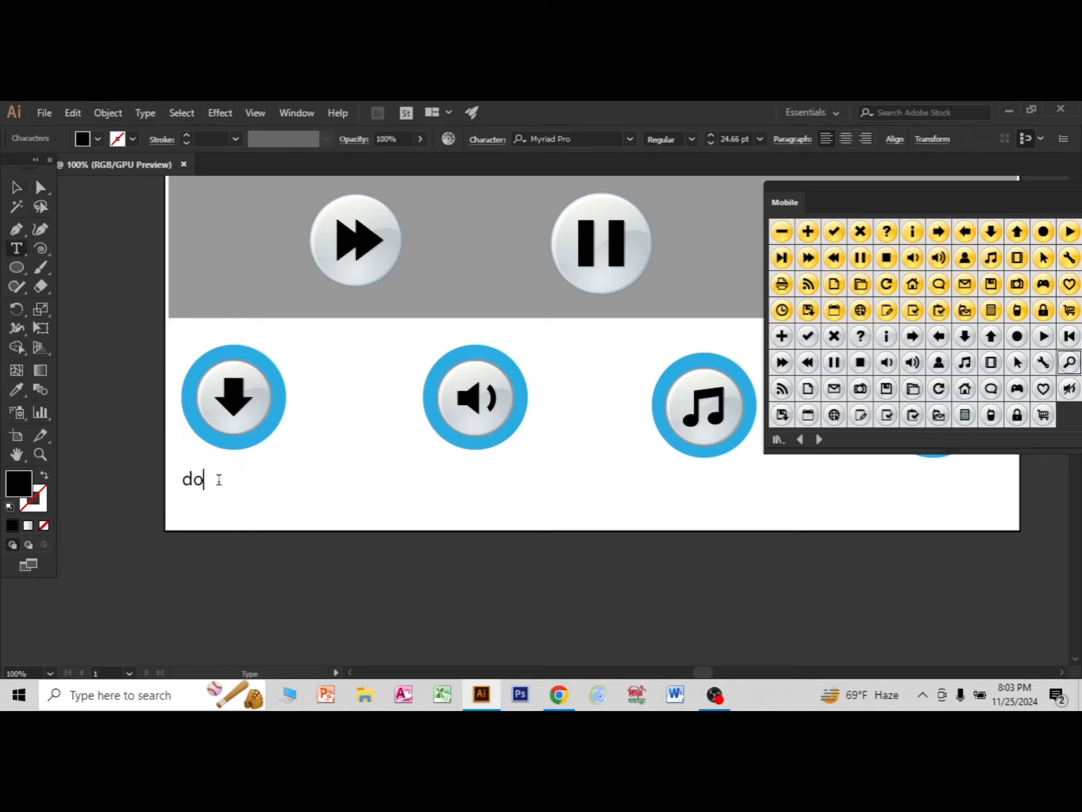
pyautogui.write('wnload')
pyautogui.click(18, 192)
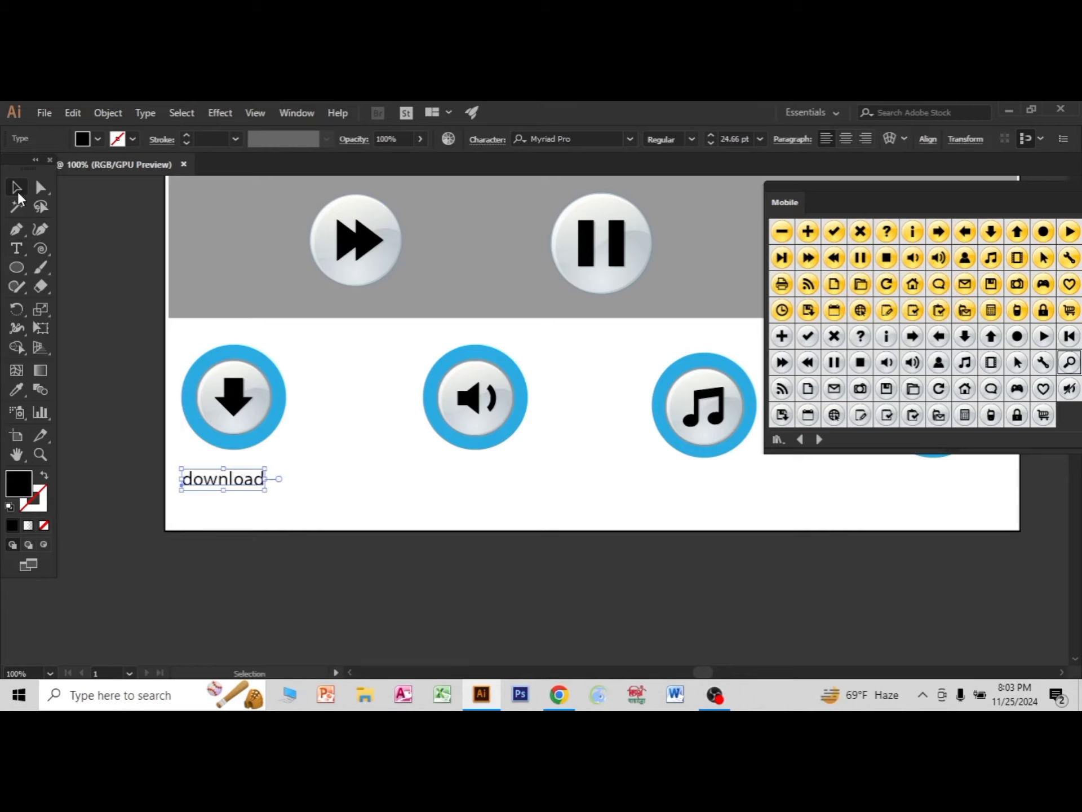
pyautogui.press('Right')
pyautogui.press('Right')
pyautogui.press('Right')
pyautogui.press('Right')
pyautogui.press('Right')
pyautogui.press('Right')
pyautogui.press('Right')
pyautogui.press('Right')
pyautogui.press('Right')
pyautogui.press('Right')
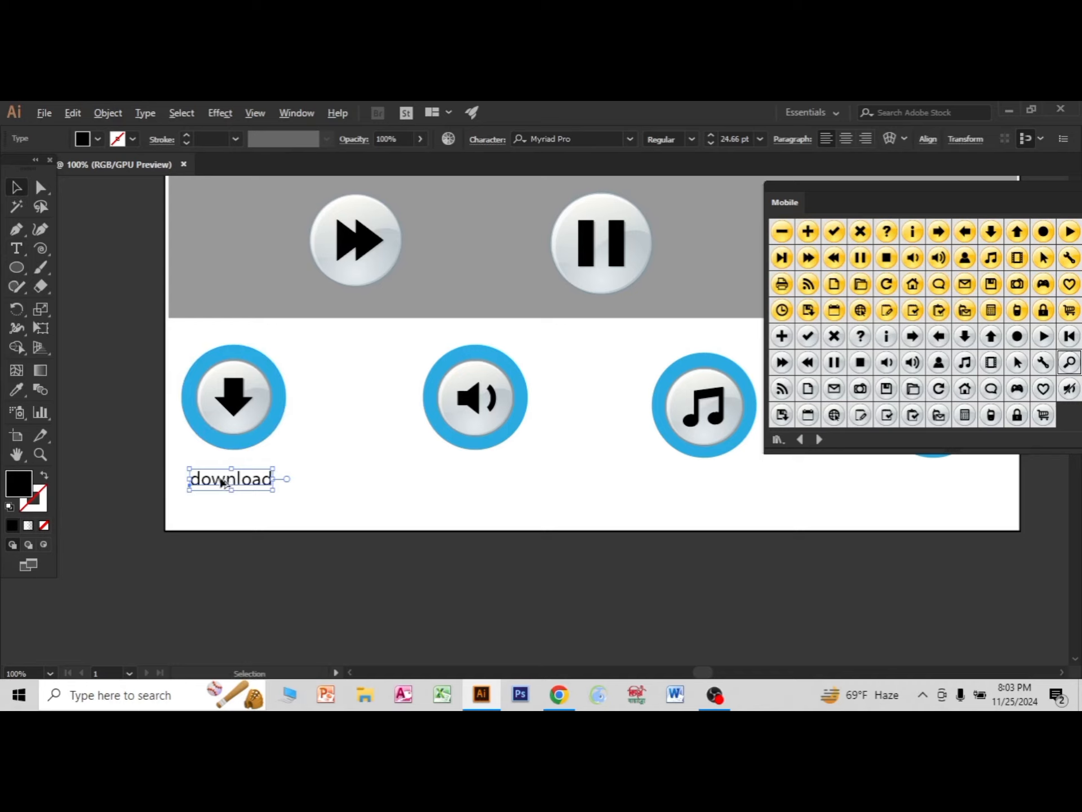
# Duplicate the "download" label beneath the speaker icon and change the copy's text to "volium".
pyautogui.moveTo(223, 479); pyautogui.dragTo(474, 490)
pyautogui.doubleClick(470, 479)
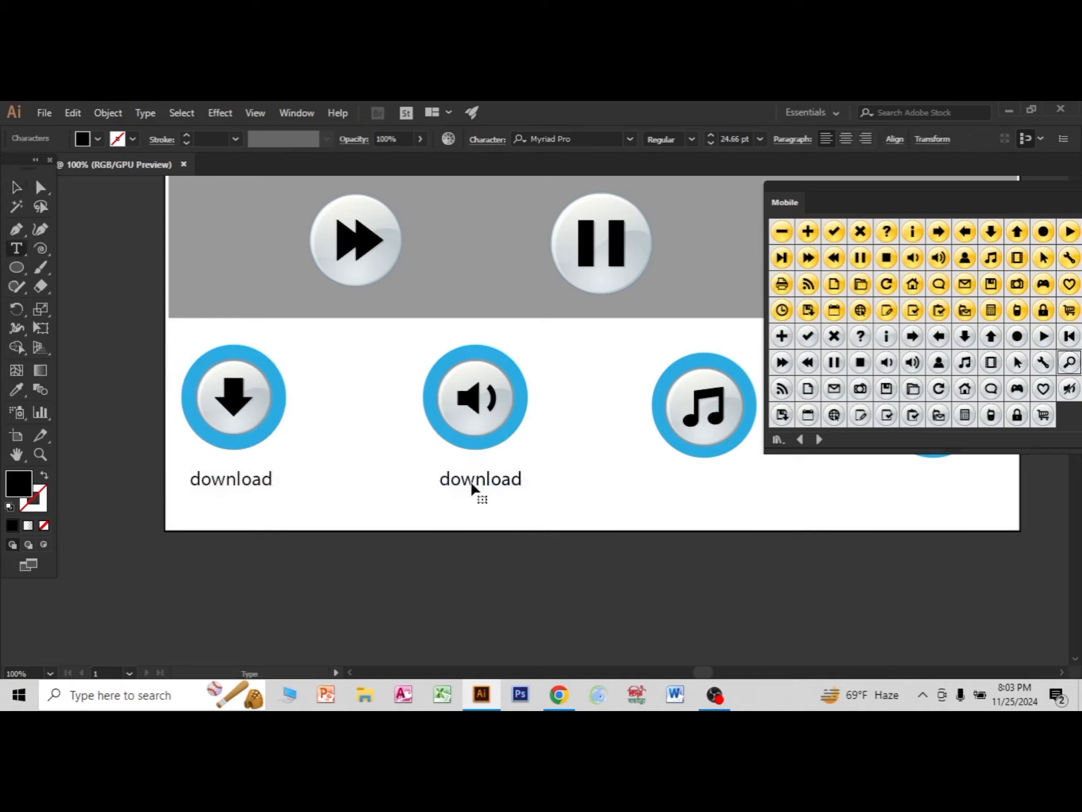
pyautogui.doubleClick(470, 479)
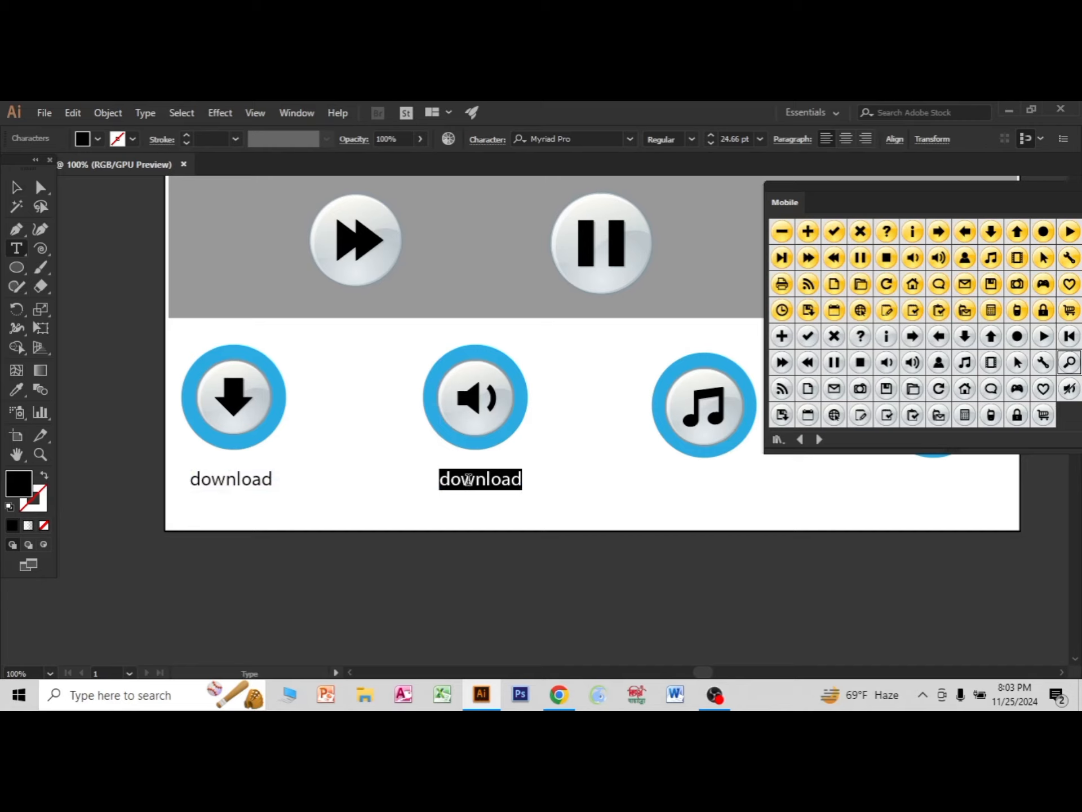
pyautogui.write('vo')
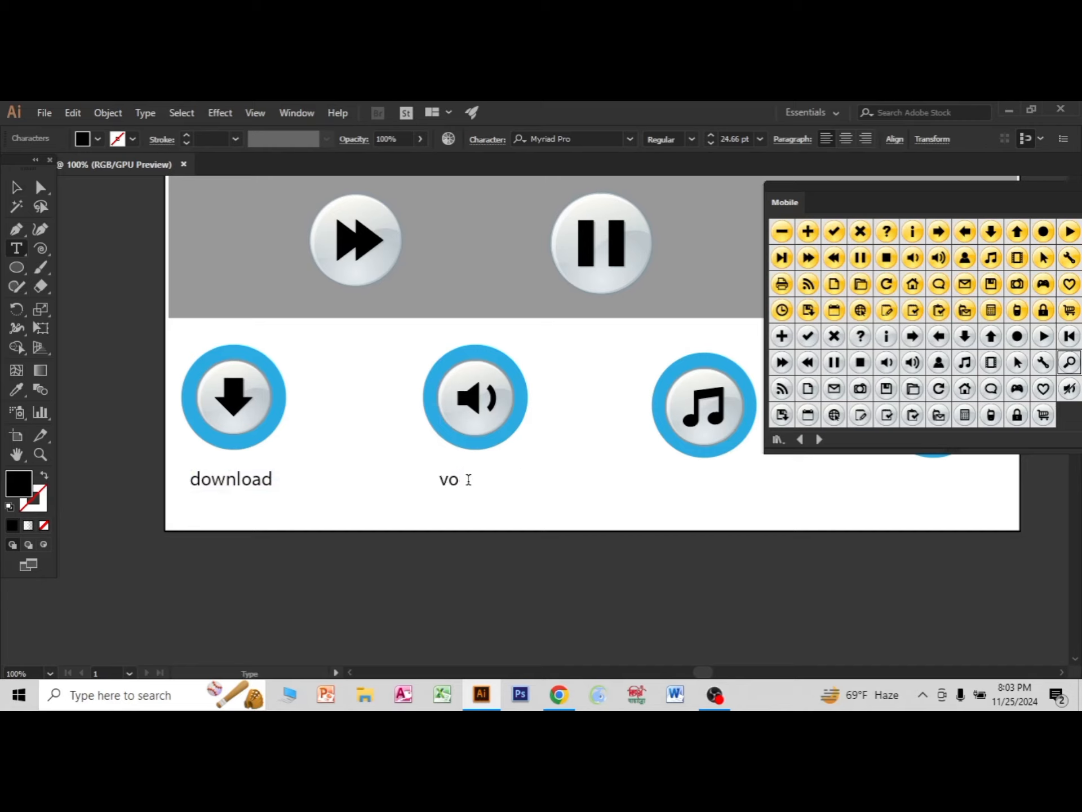
pyautogui.write('lum')
pyautogui.click(468, 479)
pyautogui.write('i')
# Nudge the "volium" label sideways to centre it under the speaker icon.
pyautogui.click(16, 187)
pyautogui.press('Right')
pyautogui.press('Right')
pyautogui.press('Right')
pyautogui.press('Right')
pyautogui.press('Right')
pyautogui.press('Right')
pyautogui.press('Right')
pyautogui.press('Right')
pyautogui.press('Right')
pyautogui.press('Right')
pyautogui.press('Right')
pyautogui.press('Right')
pyautogui.press('Right')
pyautogui.press('Right')
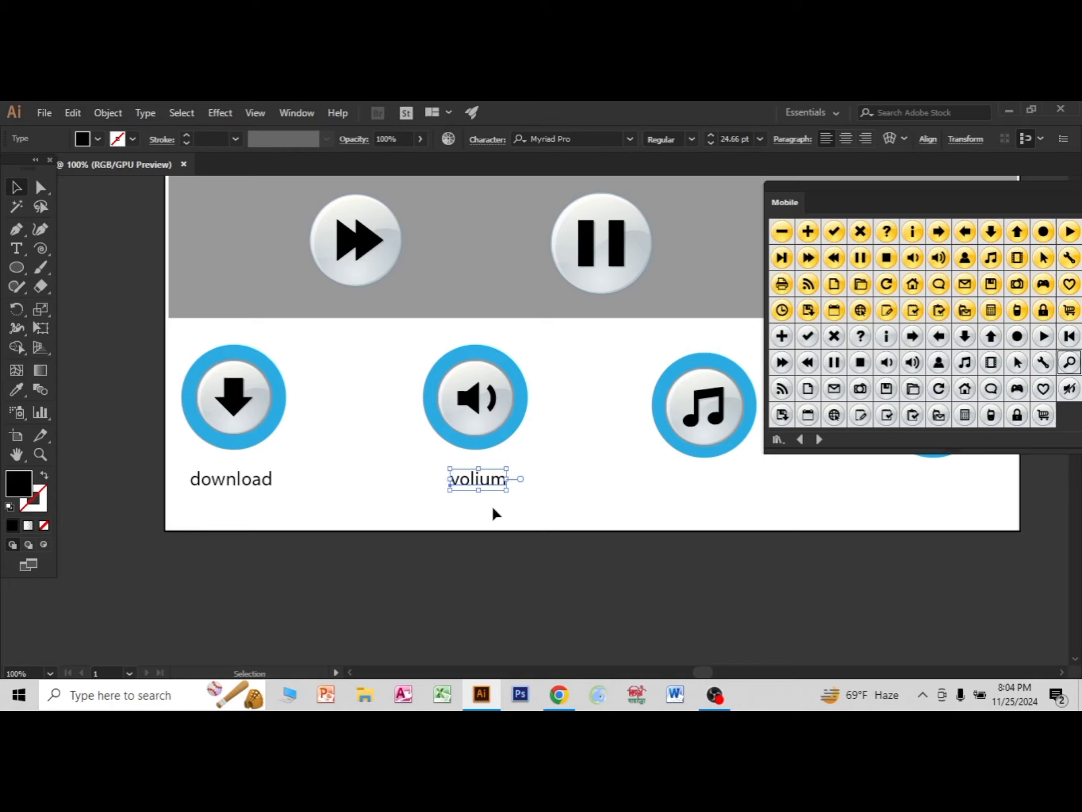
# Duplicate the "volium" label beneath the music-note icon and change the copy's text to "song".
pyautogui.click(480, 495)
pyautogui.click(475, 486)
pyautogui.keyDown('alt'); pyautogui.moveTo(475, 486); pyautogui.dragTo(708, 483); pyautogui.keyUp('alt')
pyautogui.press('t')
pyautogui.doubleClick(705, 479)
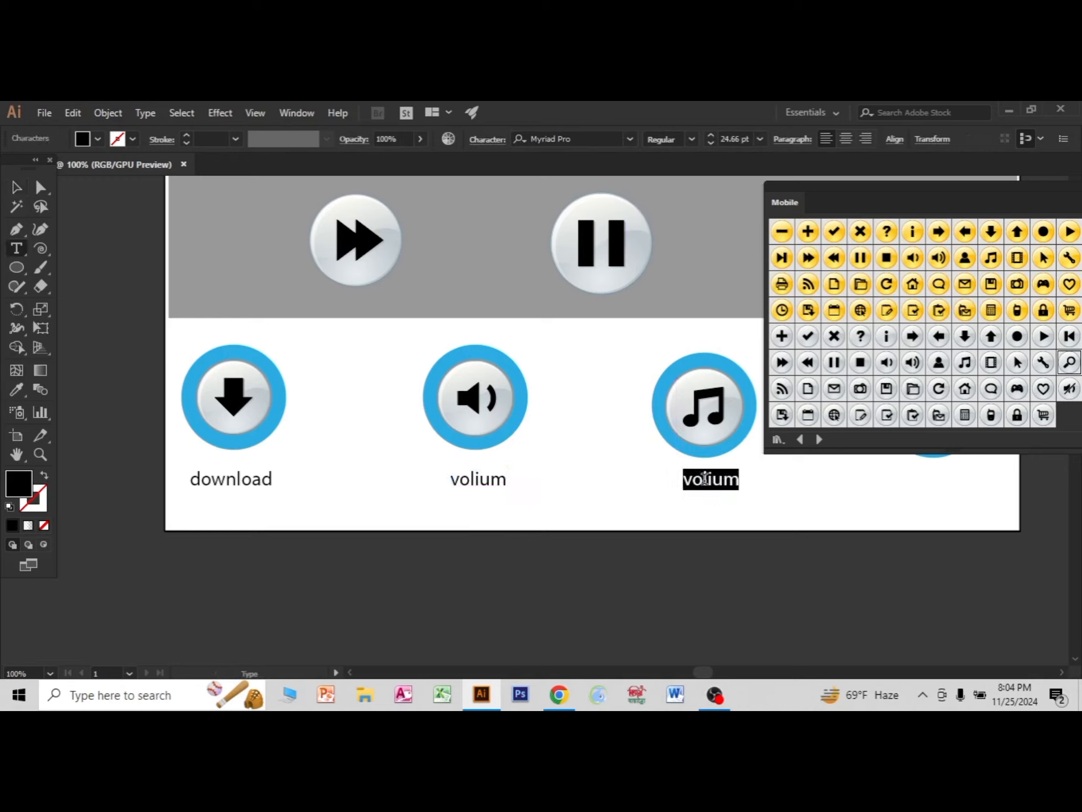
pyautogui.write('s')
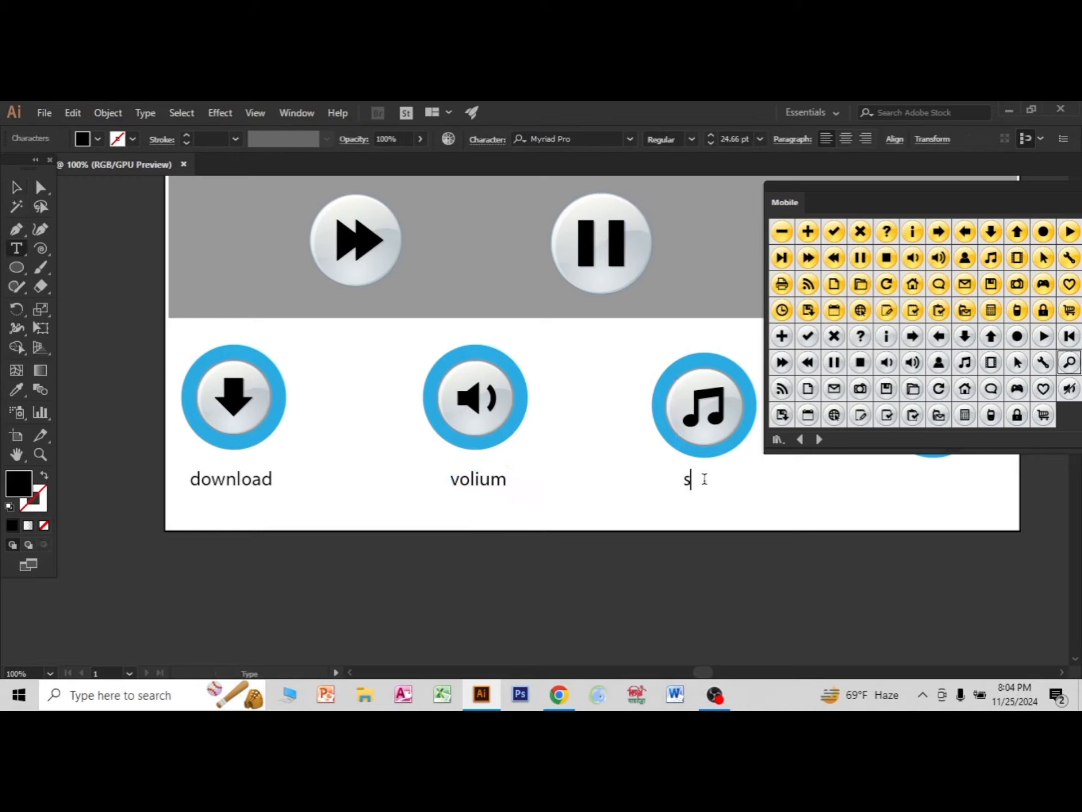
pyautogui.write('on')
pyautogui.press('BackSpace')
pyautogui.write('ong')
# Place a copy of the "song" label centred beneath the magnifier icon.
pyautogui.scroll(-2, 803, 489)
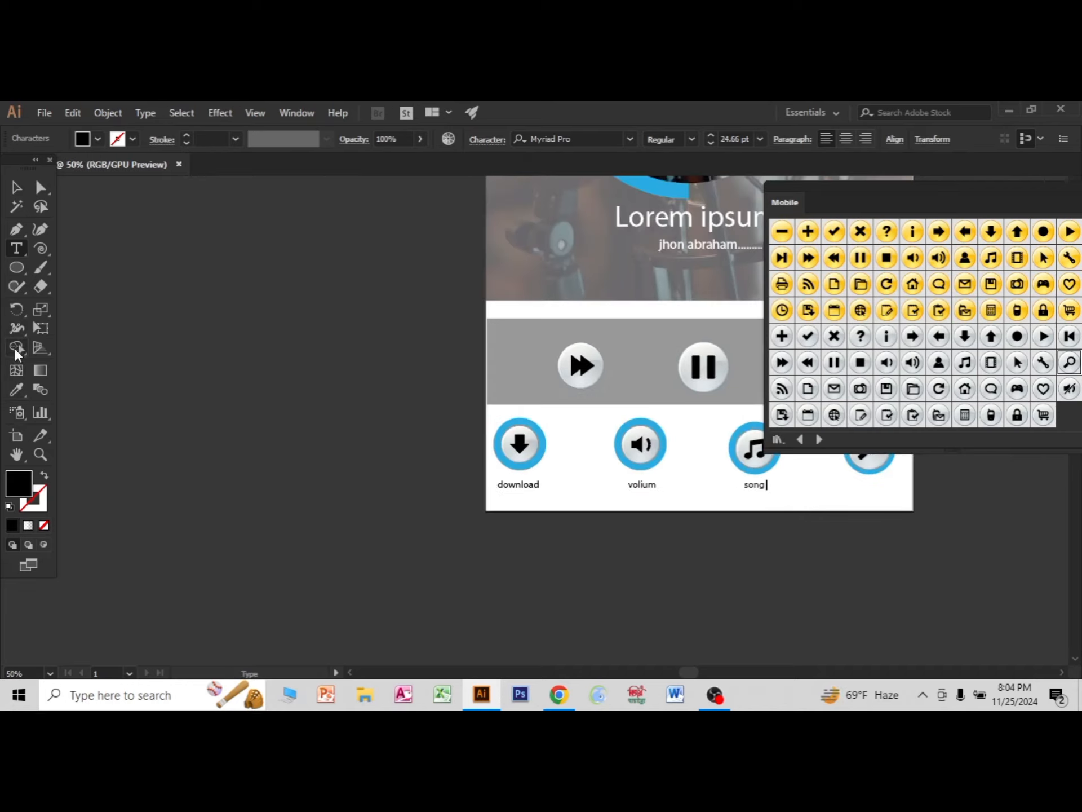
pyautogui.click(17, 455)
pyautogui.moveTo(484, 577); pyautogui.dragTo(259, 577)
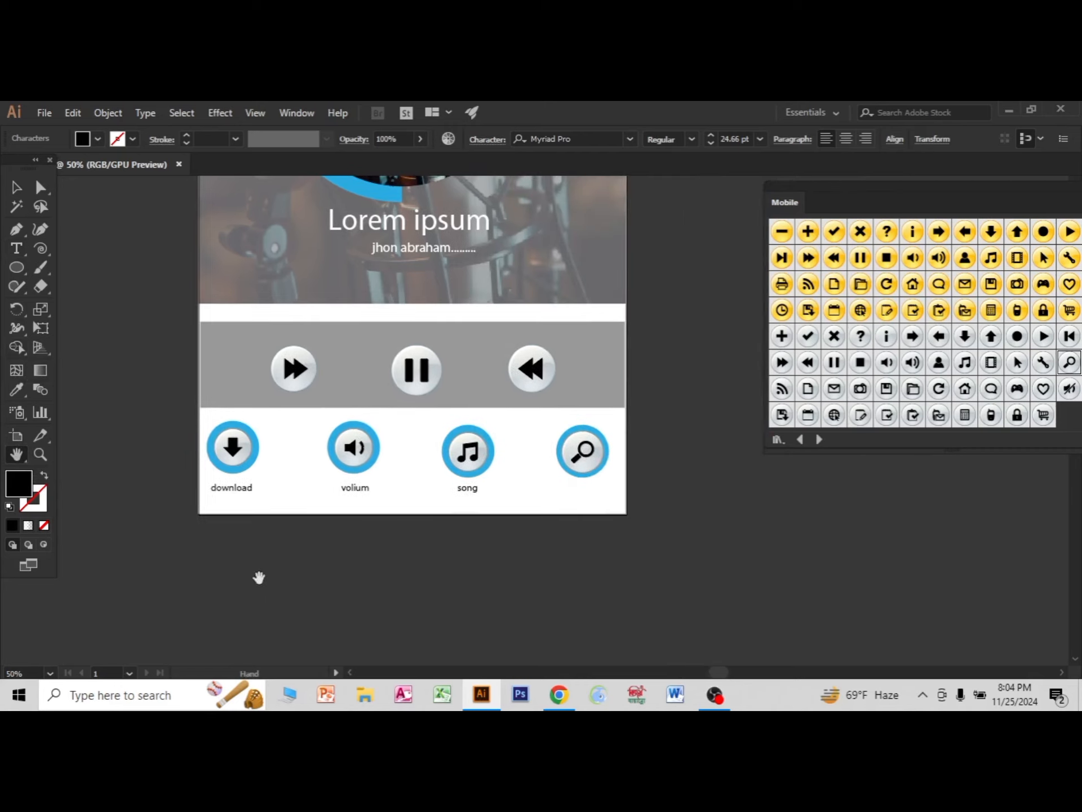
pyautogui.click(16, 187)
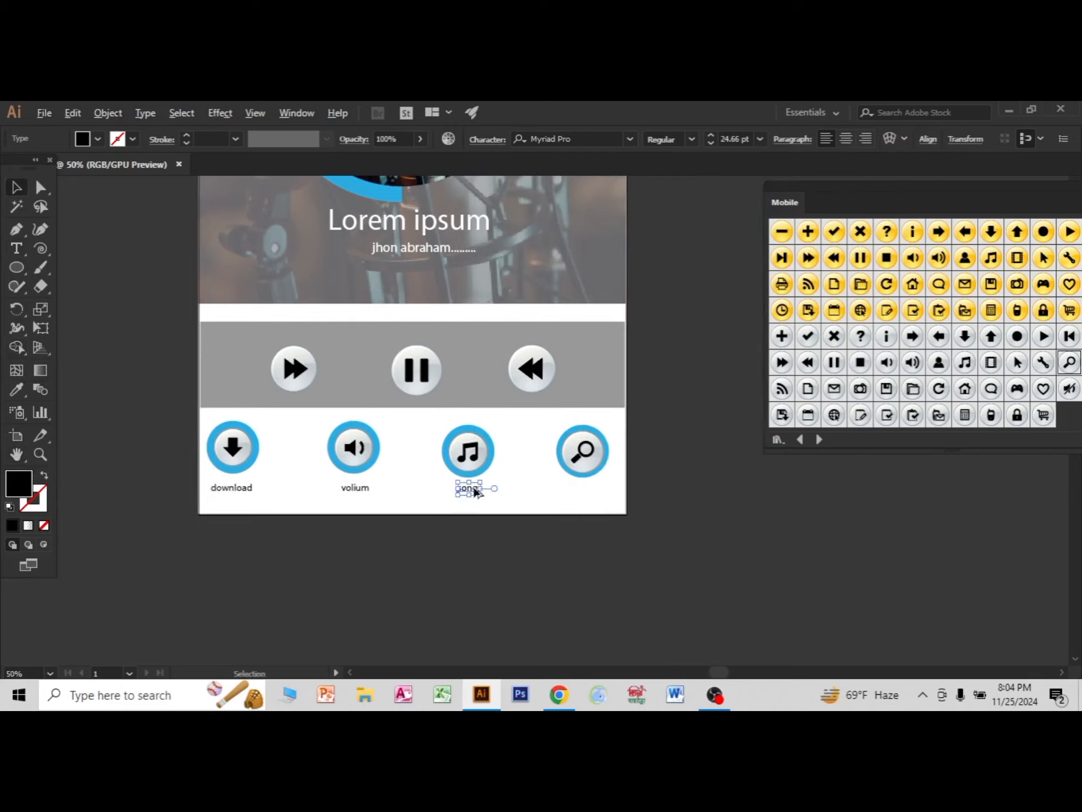
pyautogui.moveTo(474, 494); pyautogui.dragTo(587, 498)
pyautogui.scroll(3, 587, 494)
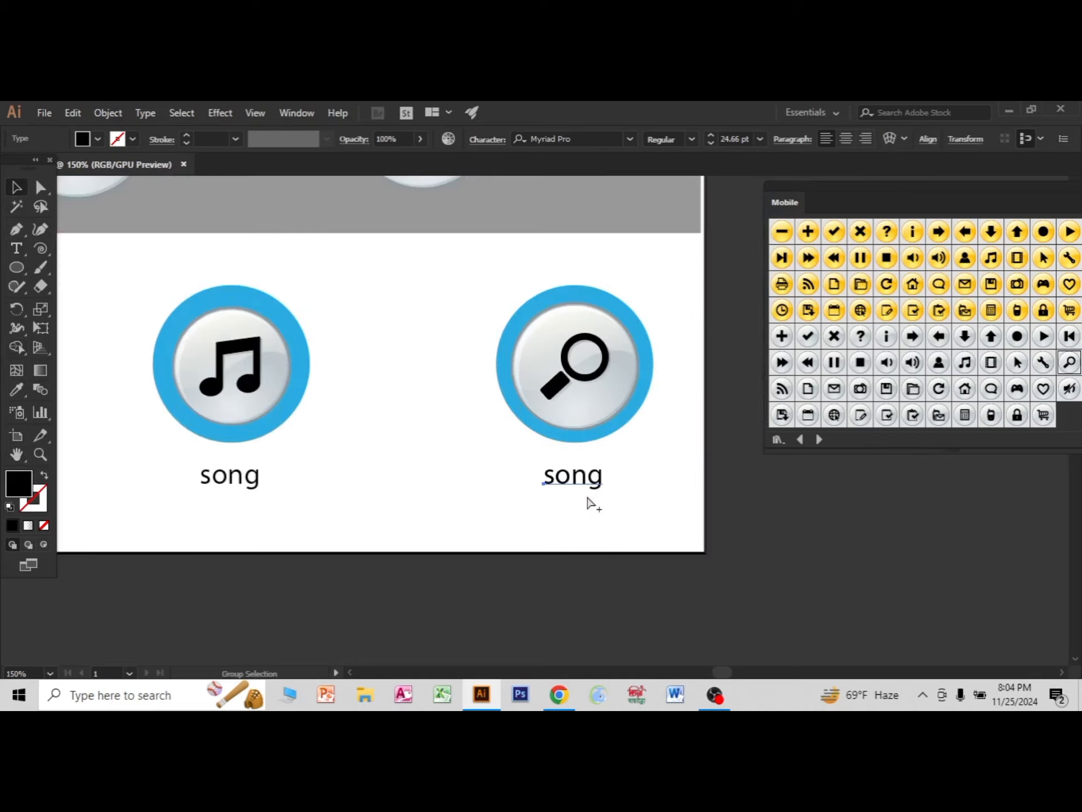
# Replace the text of the label under the magnifier icon with "serch" and finish text editing.
pyautogui.doubleClick(573, 488)
pyautogui.doubleClick(572, 485)
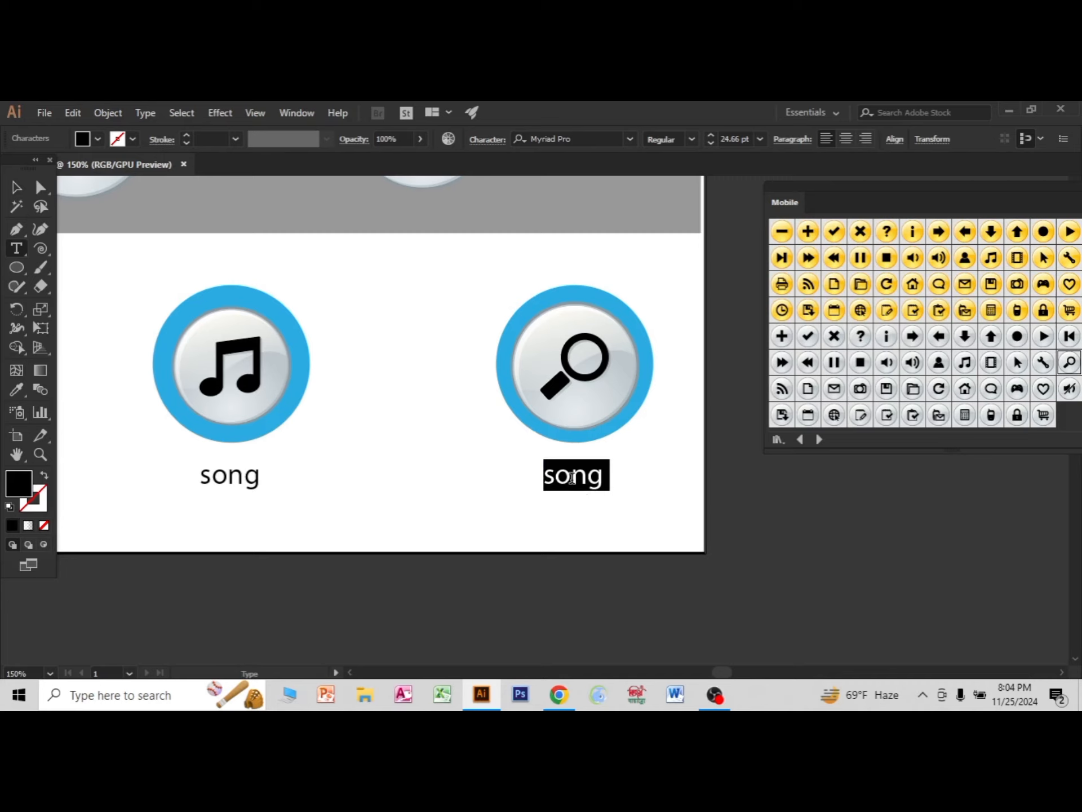
pyautogui.write('spi')
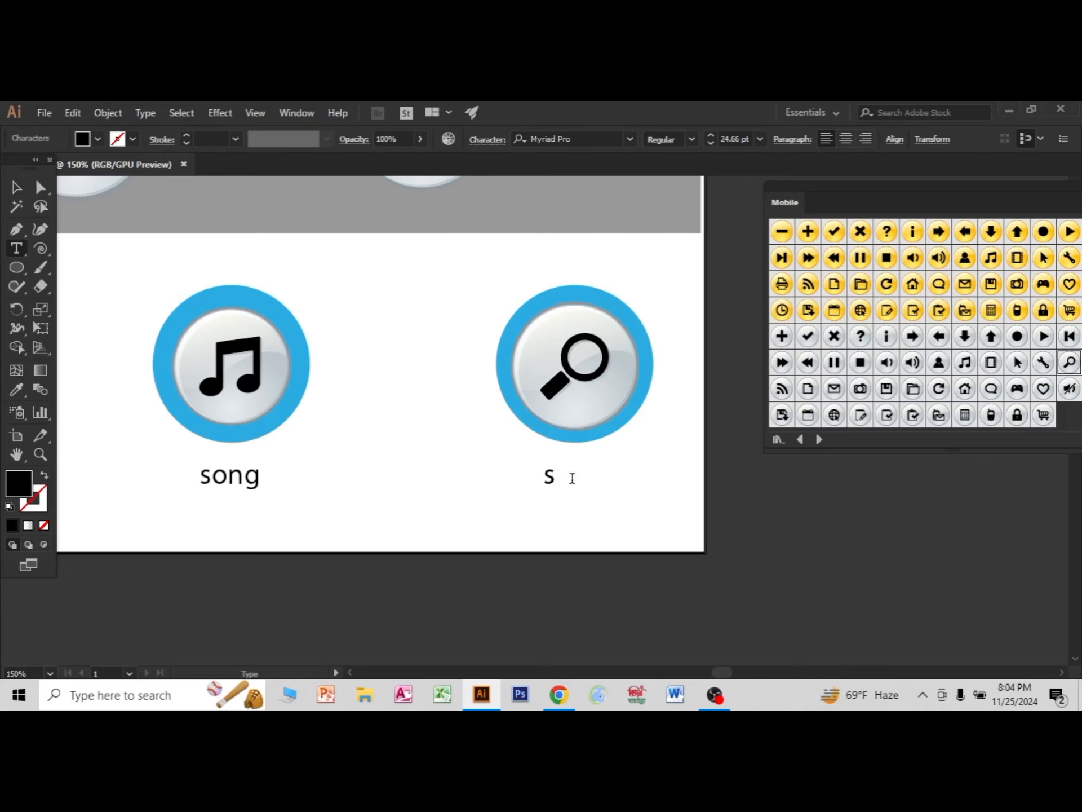
pyautogui.press('BackSpace')
pyautogui.write('o')
pyautogui.press('BackSpace')
pyautogui.write('erch')
pyautogui.scroll(-3, 399, 472)
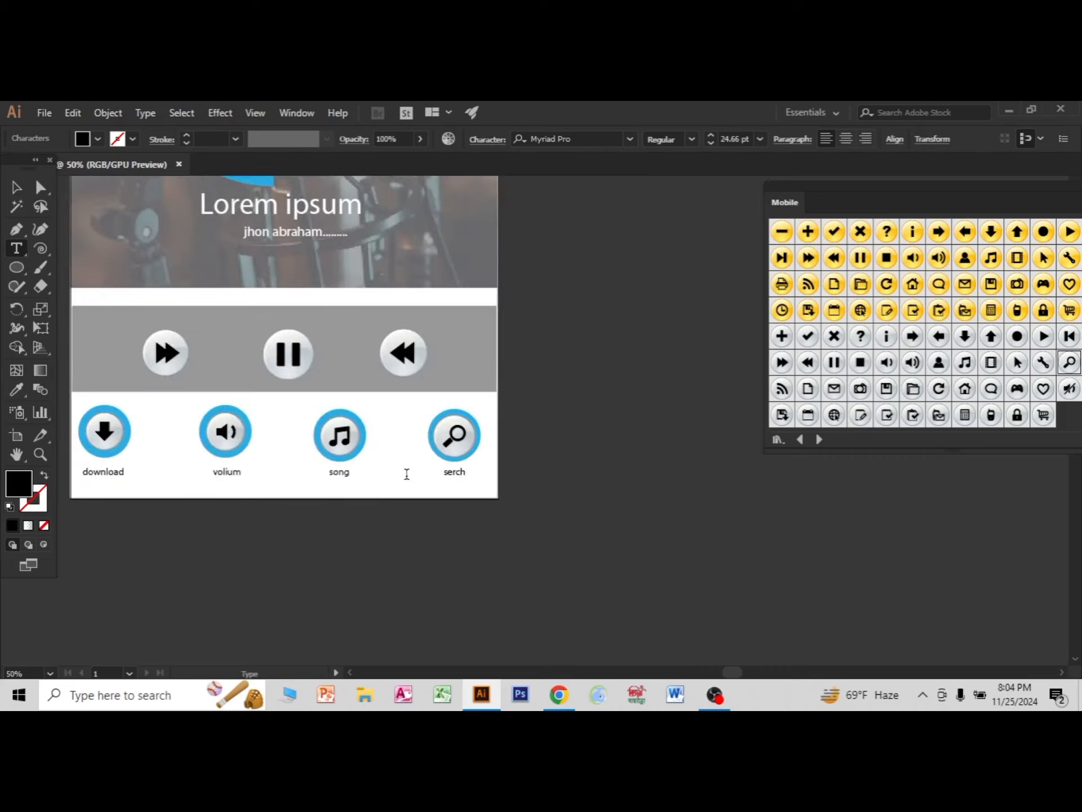
pyautogui.press('Escape')
pyautogui.click(16, 188)
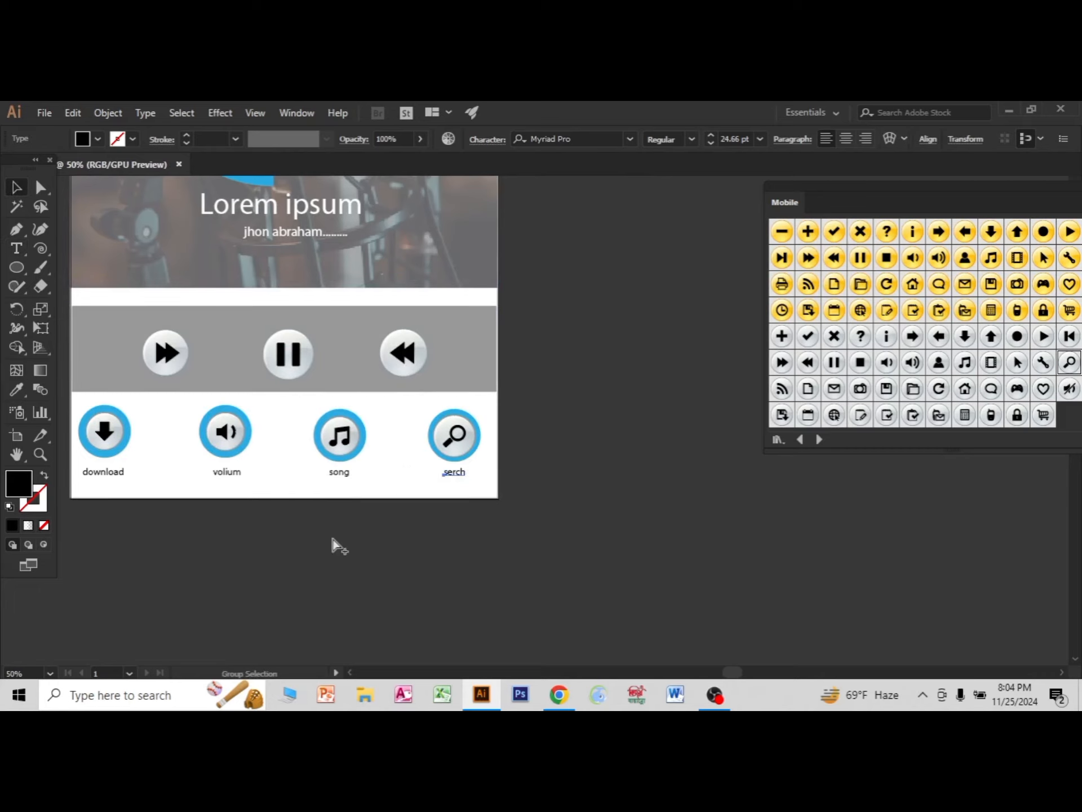
# Unlock all locked objects, group the entire mobile screen design and deselect it.
pyautogui.scroll(-3, 332, 538)
pyautogui.scroll(1, 254, 430)
pyautogui.scroll(1, 252, 430)
pyautogui.scroll(-2, 255, 432)
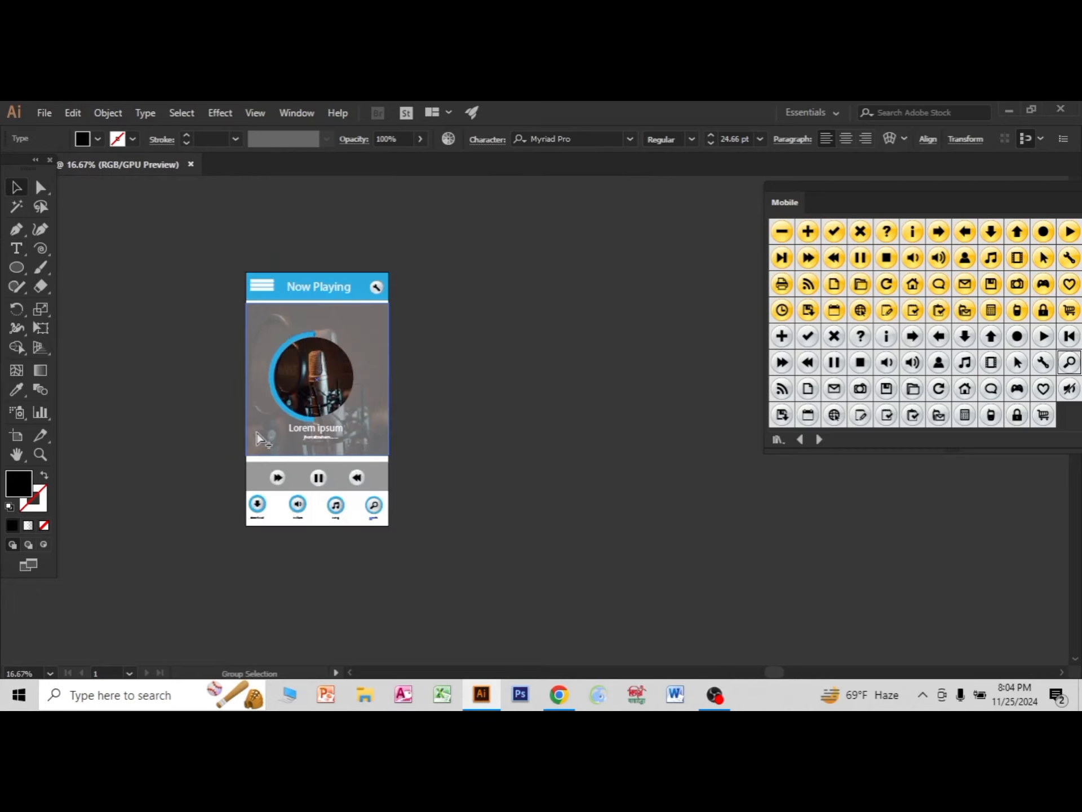
pyautogui.click(261, 434)
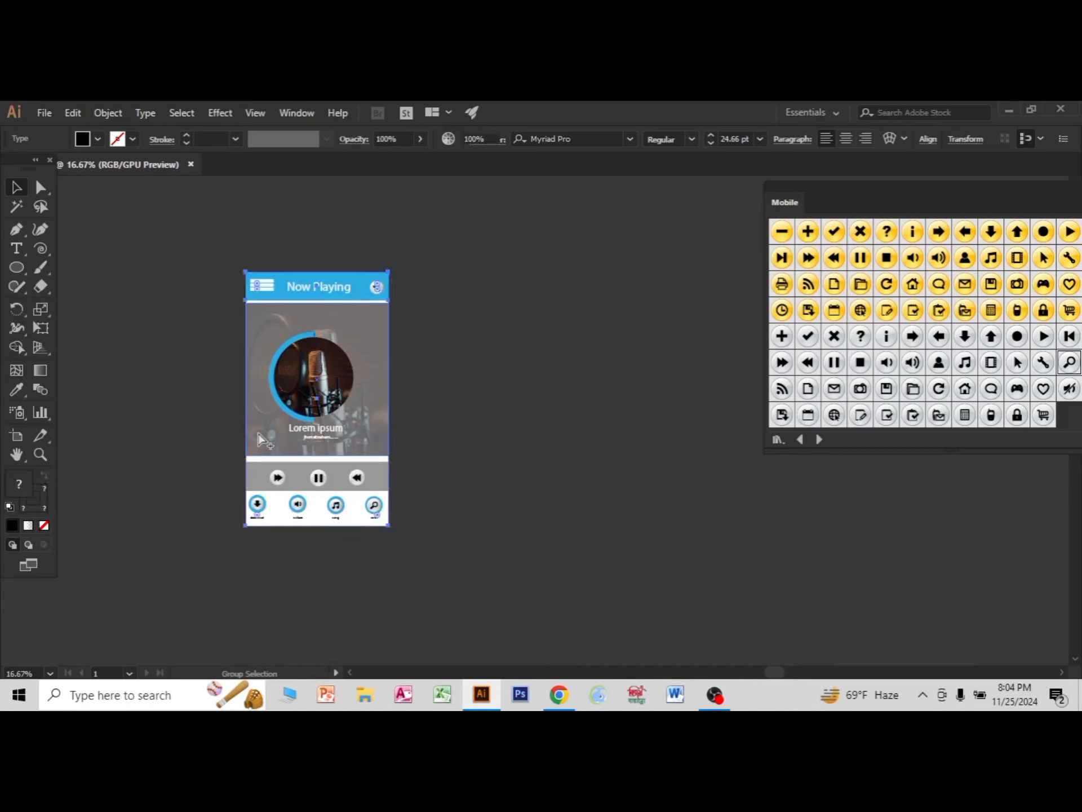
pyautogui.click(152, 374)
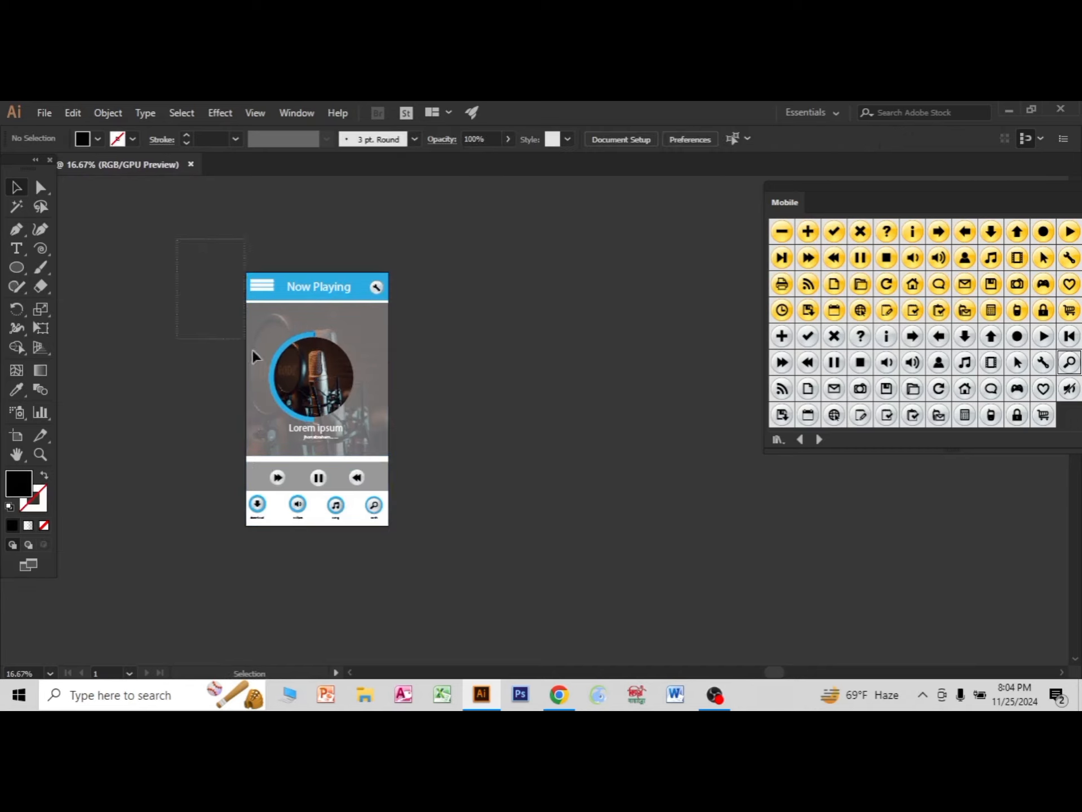
pyautogui.hotkey('ctrl', 'alt', '2')
pyautogui.rightClick(324, 391)
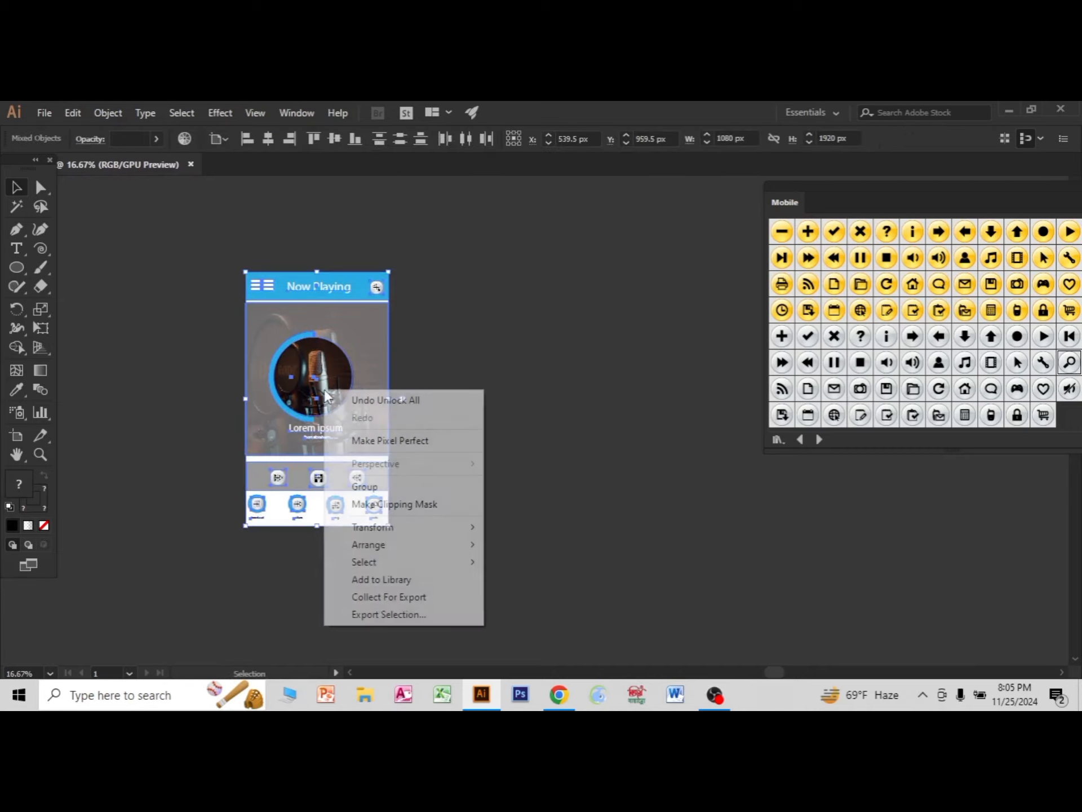
pyautogui.click(364, 487)
pyautogui.click(457, 592)
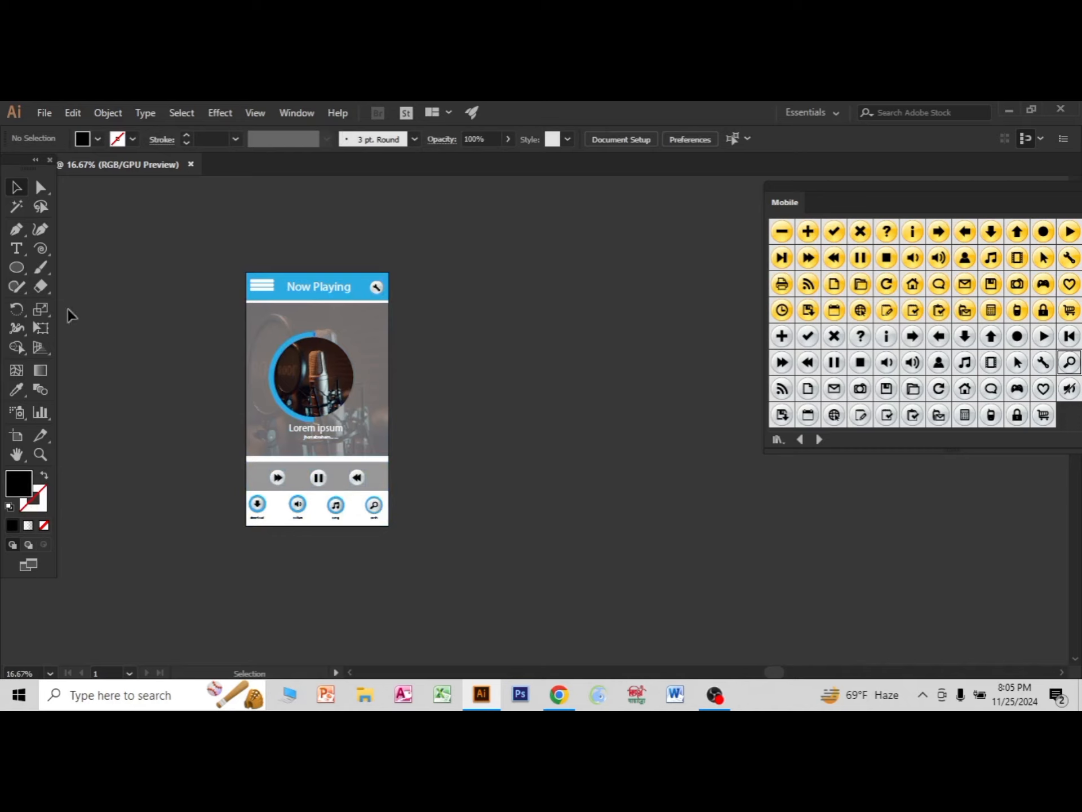
# Draw a black rectangle slightly larger than the mobile screen and widen it a little on its left side.
pyautogui.moveTo(16, 268); pyautogui.dragTo(85, 266)
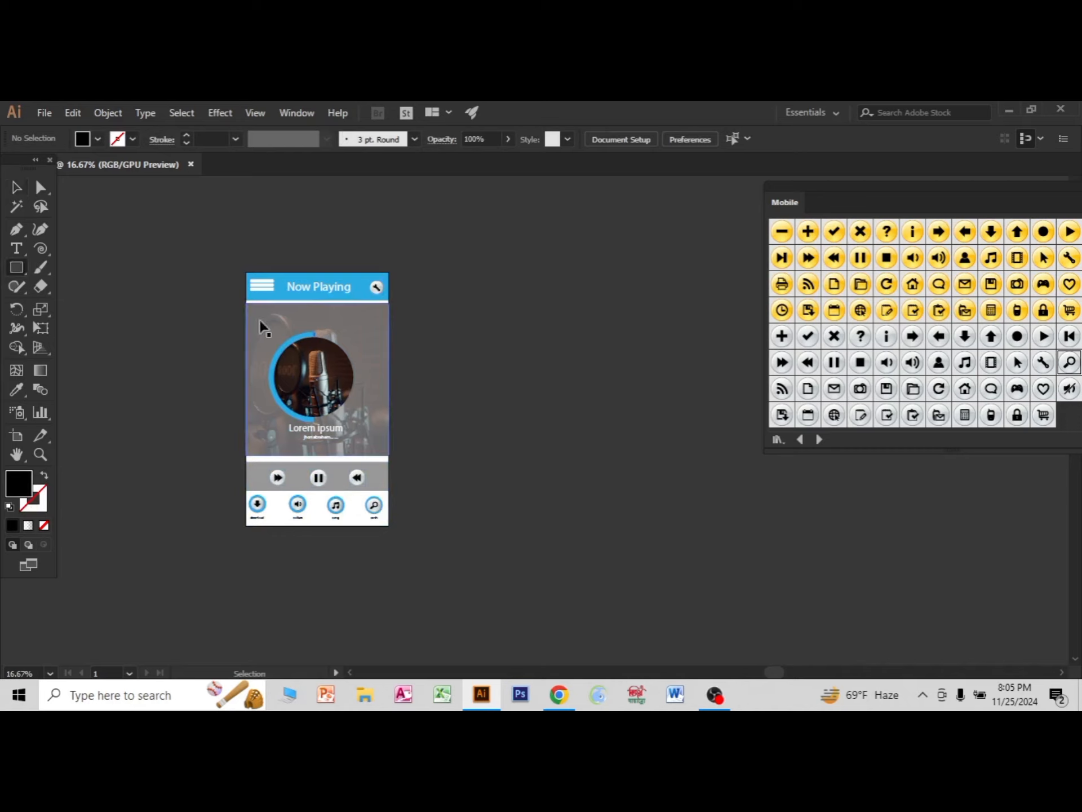
pyautogui.scroll(1, 262, 319)
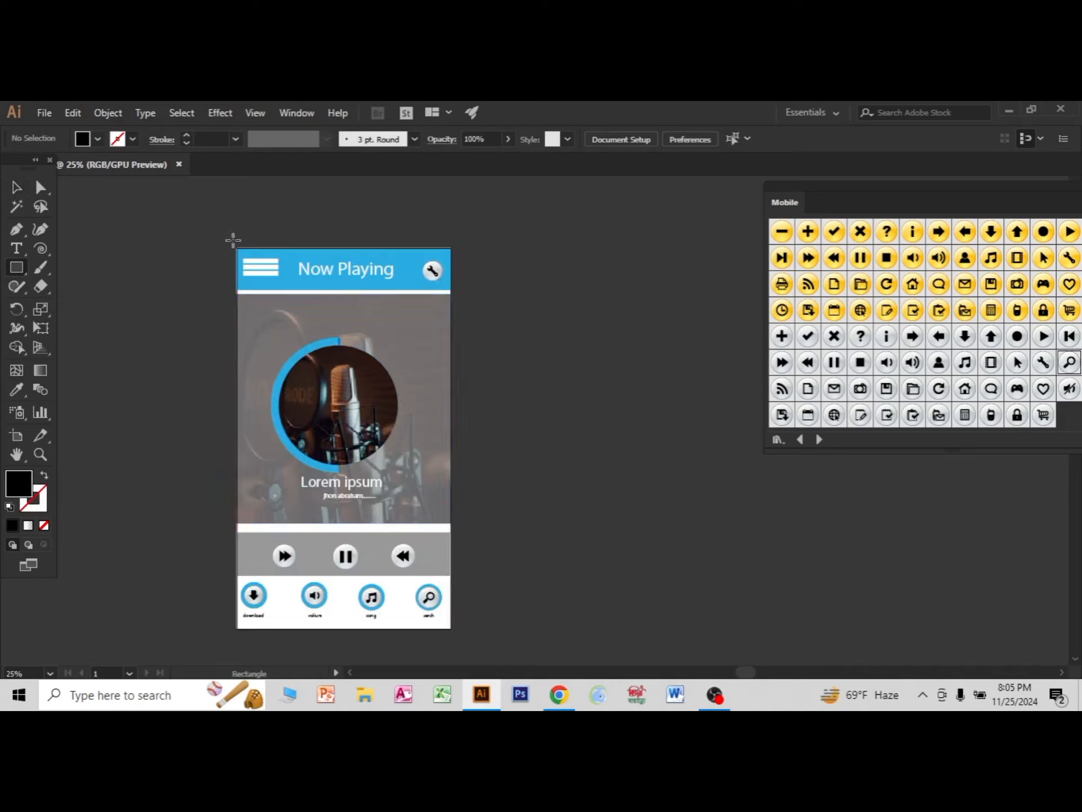
pyautogui.moveTo(233, 240); pyautogui.dragTo(458, 484)
pyautogui.scroll(2, 338, 471)
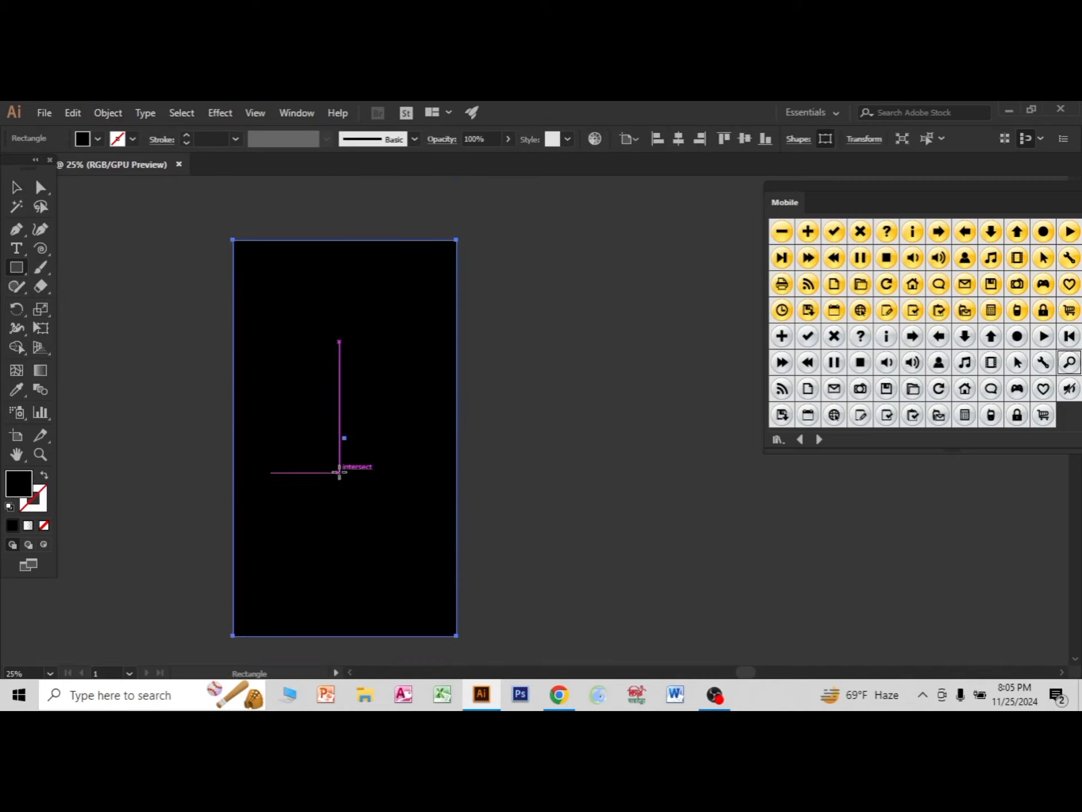
pyautogui.click(13, 189)
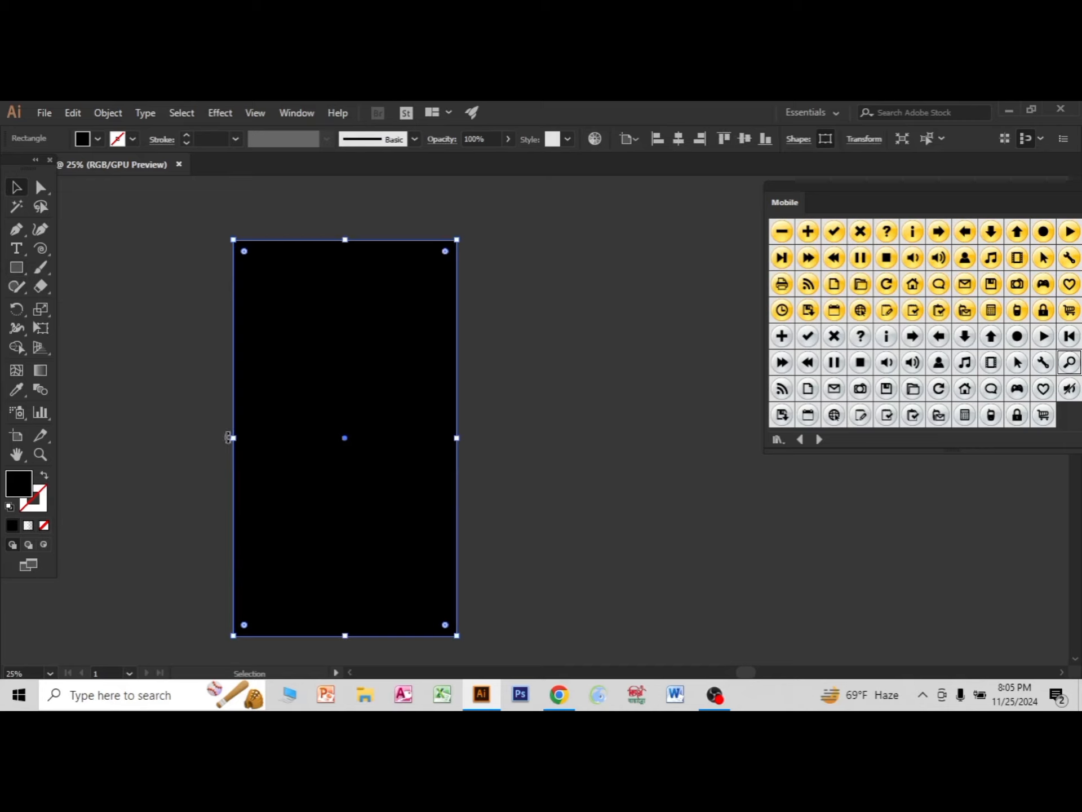
pyautogui.moveTo(227, 438); pyautogui.dragTo(224, 438)
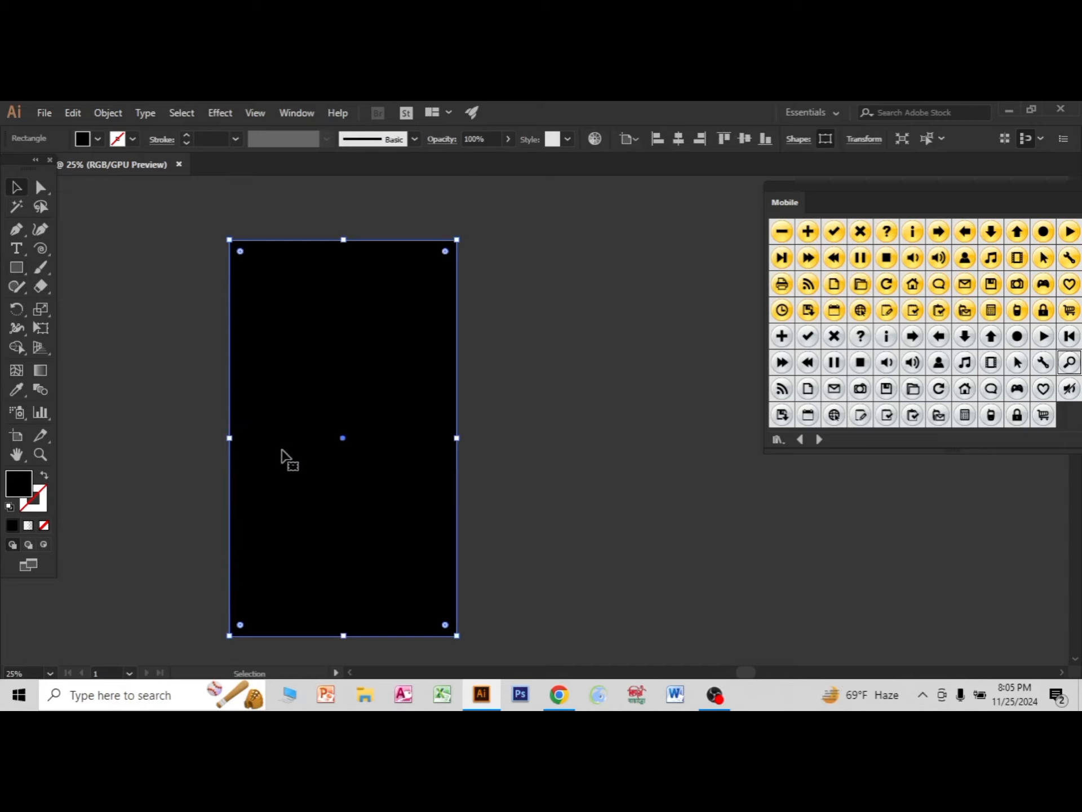
# Send the black rectangle to the back so it frames the mobile screen.
pyautogui.press('a')
pyautogui.press('v')
pyautogui.rightClick(255, 414)
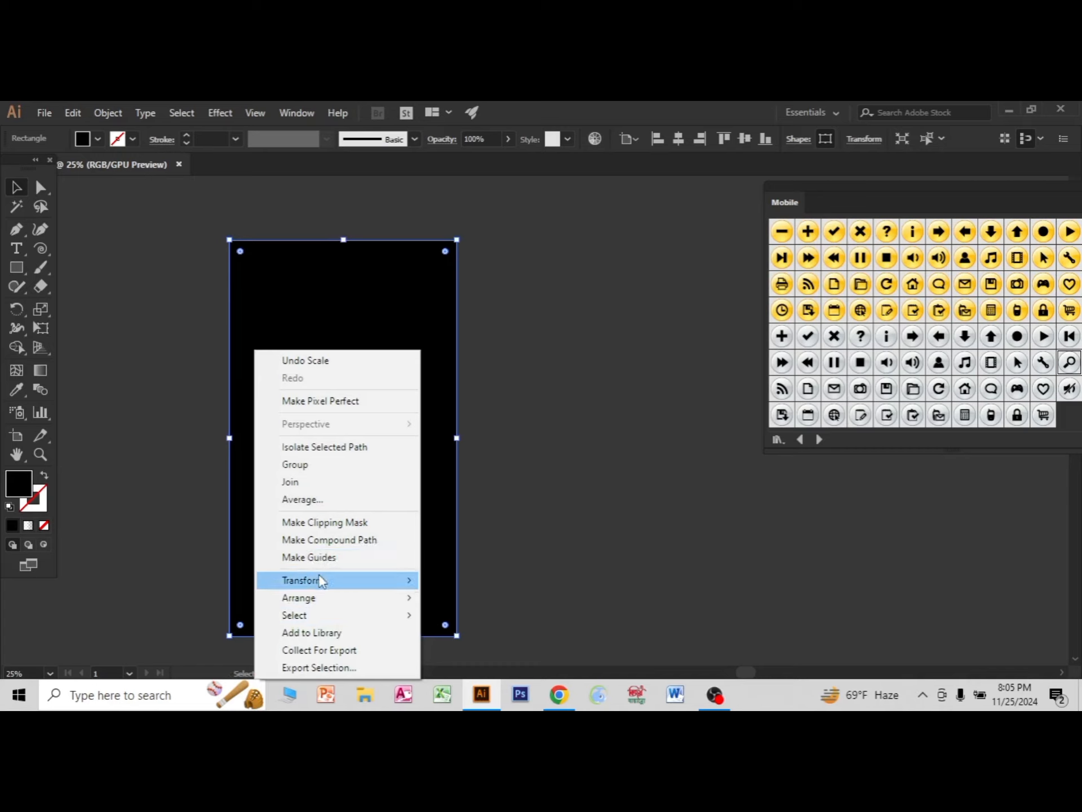
pyautogui.moveTo(319, 599)
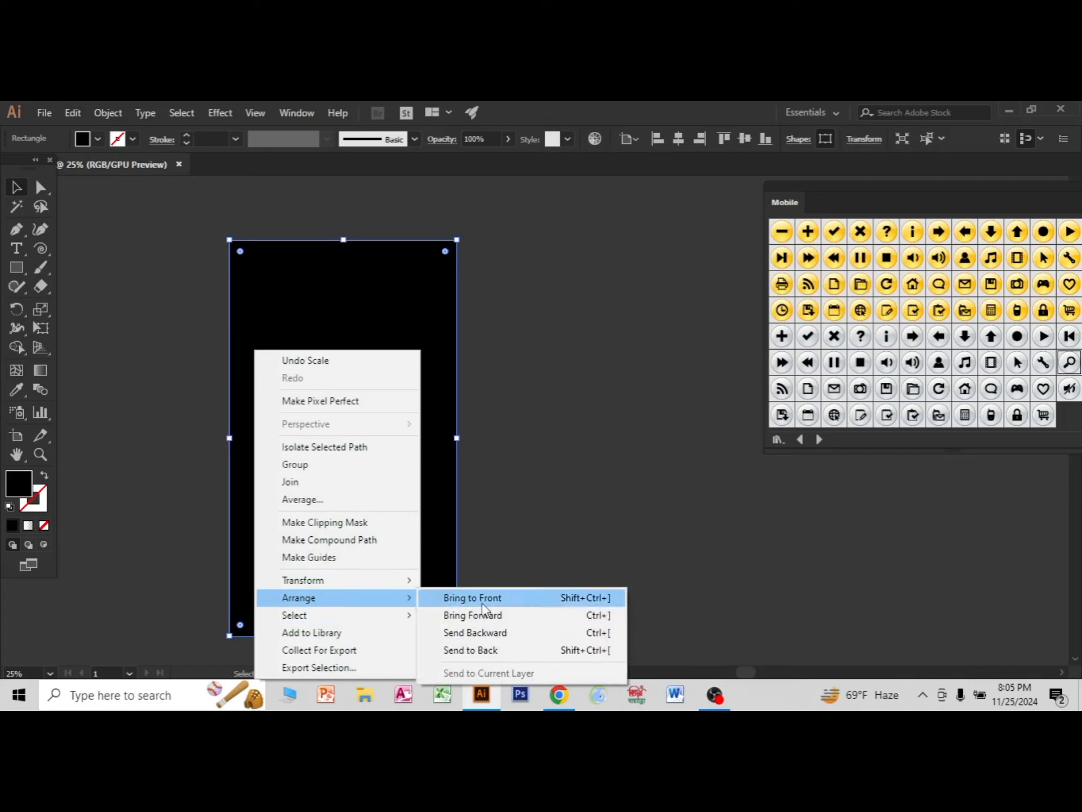
pyautogui.click(483, 650)
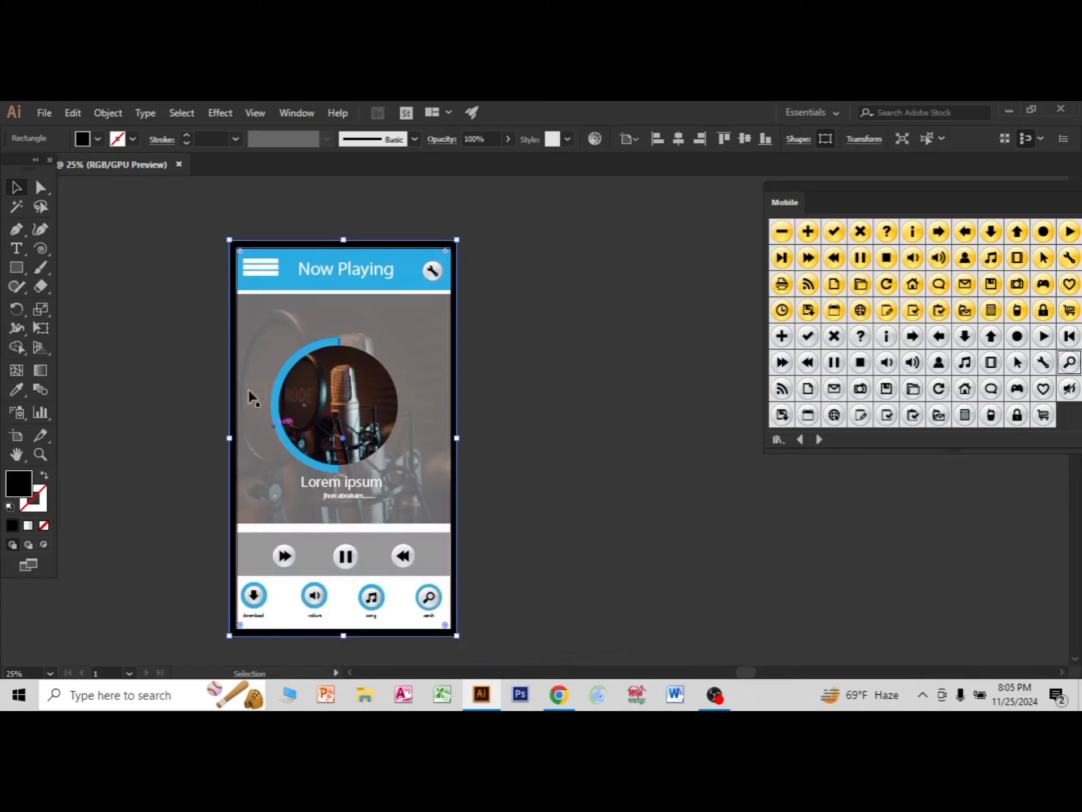
# Round the corners of the black frame rectangle slightly and deselect it.
pyautogui.scroll(4, 242, 265)
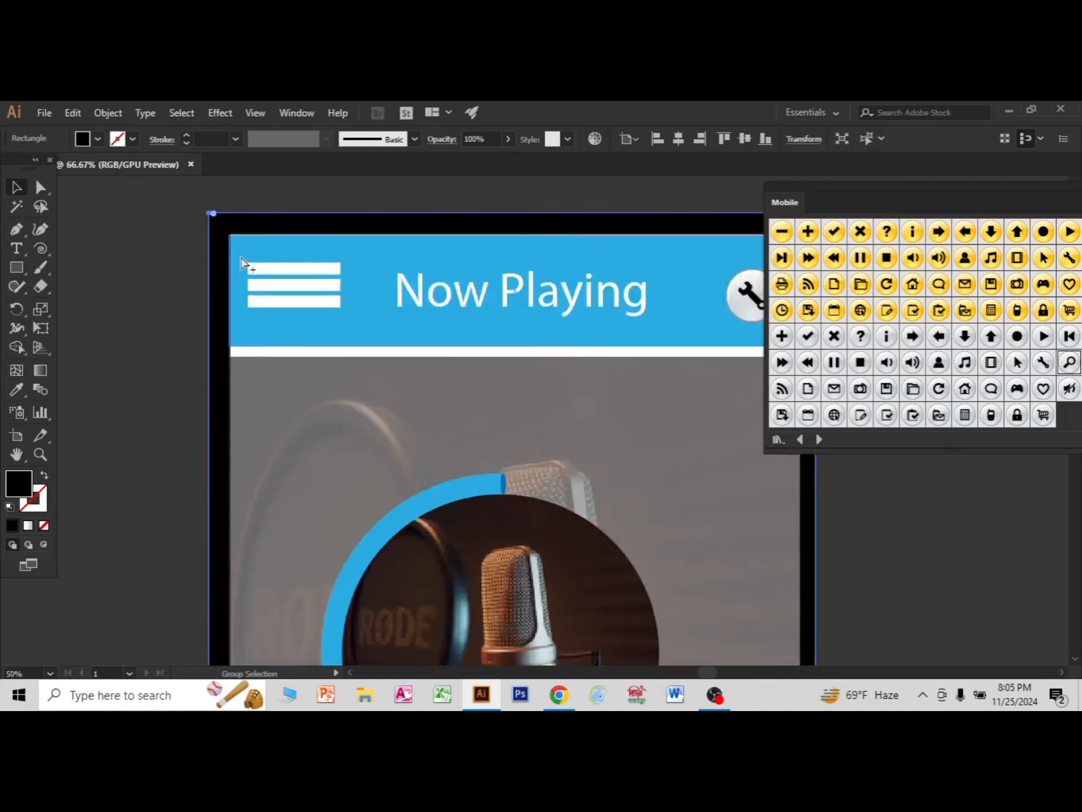
pyautogui.moveTo(205, 203); pyautogui.dragTo(216, 219)
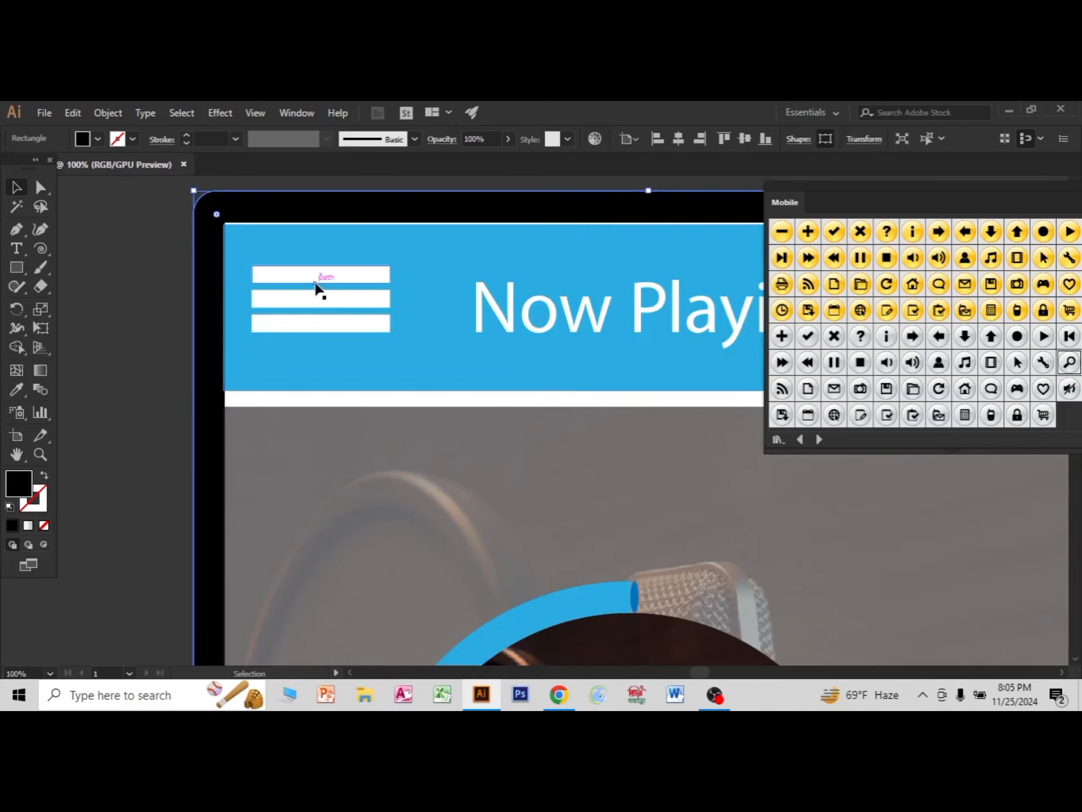
pyautogui.press('a')
pyautogui.scroll(-6, 352, 351)
pyautogui.scroll(2, 413, 394)
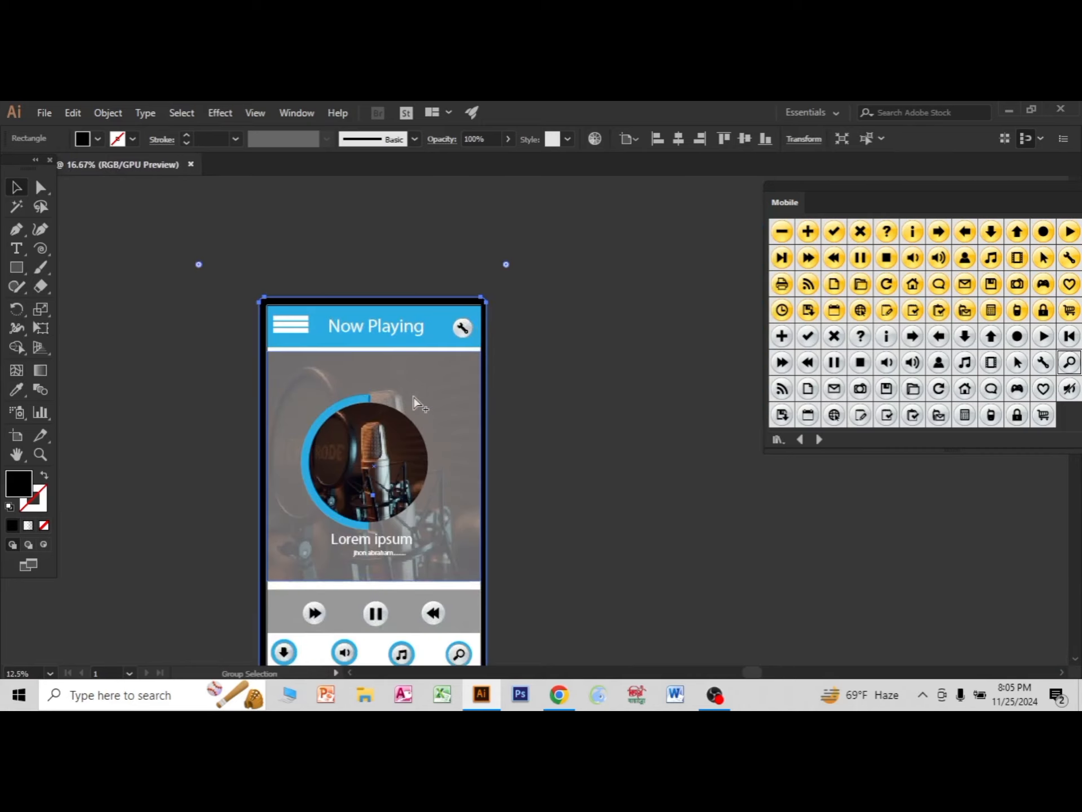
pyautogui.click(556, 394)
pyautogui.scroll(-2, 567, 443)
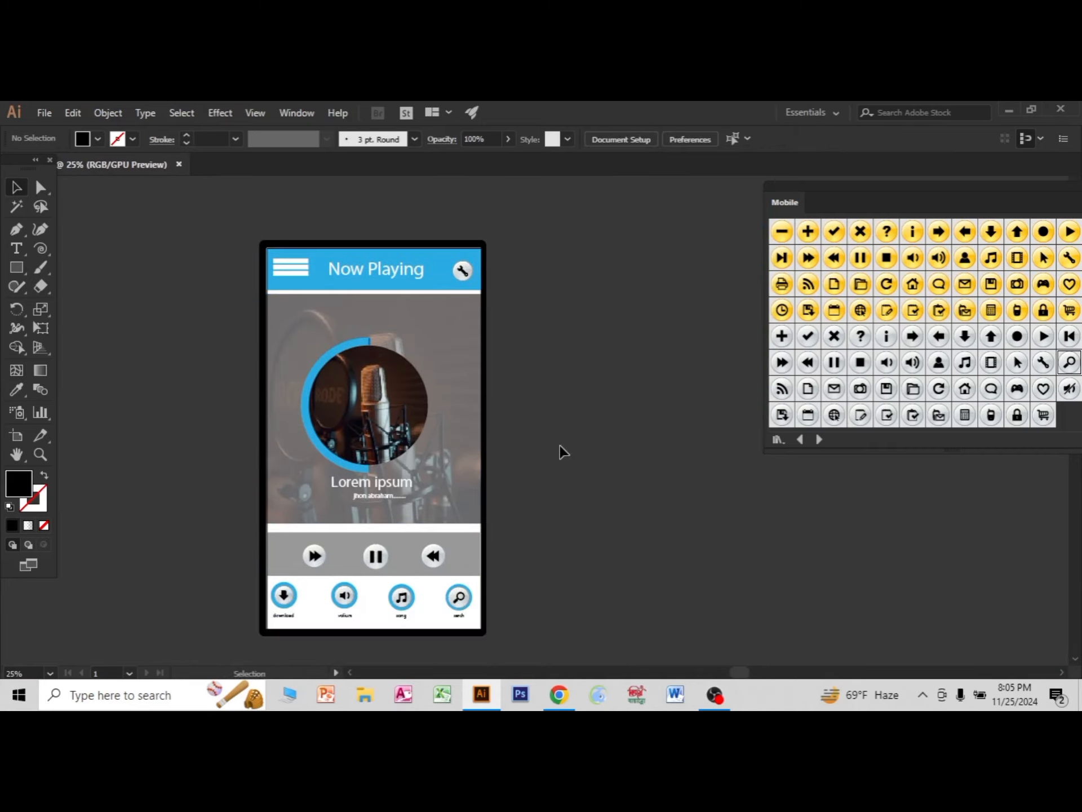
# Change the frame rectangle's fill to dark grey #202223 and deselect it.
pyautogui.click(268, 441)
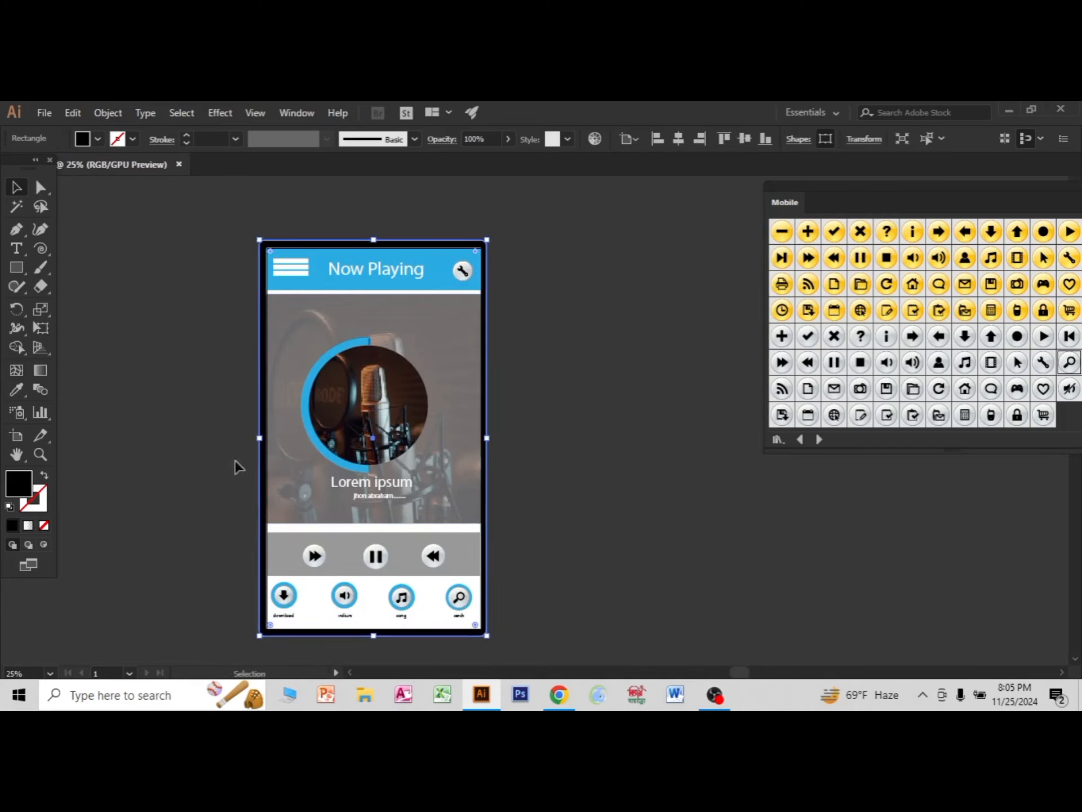
pyautogui.click(88, 143)
pyautogui.doubleClick(31, 485)
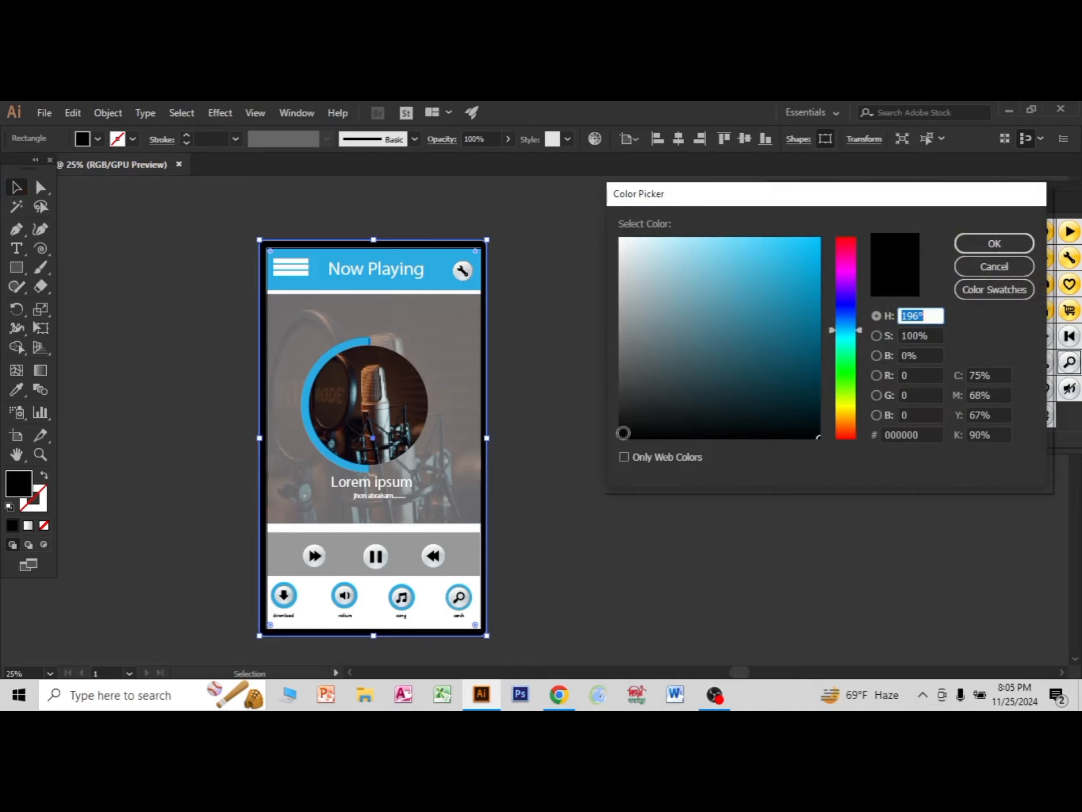
pyautogui.click(638, 410)
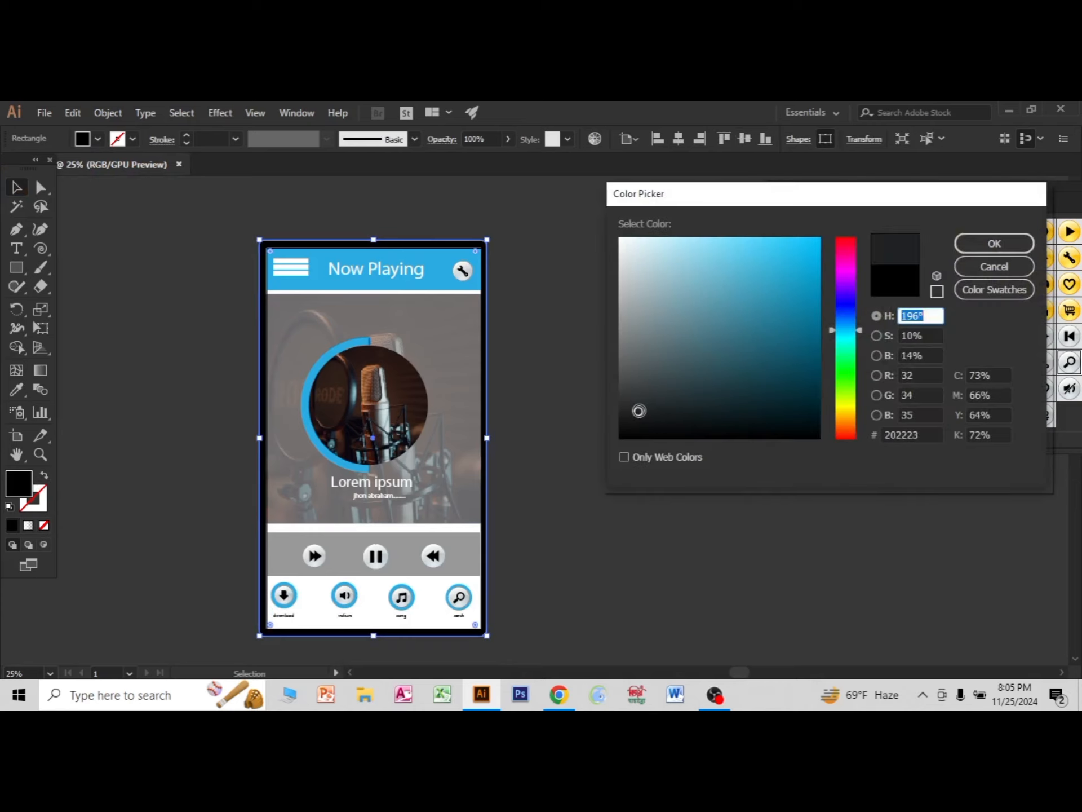
pyautogui.click(981, 247)
pyautogui.click(566, 493)
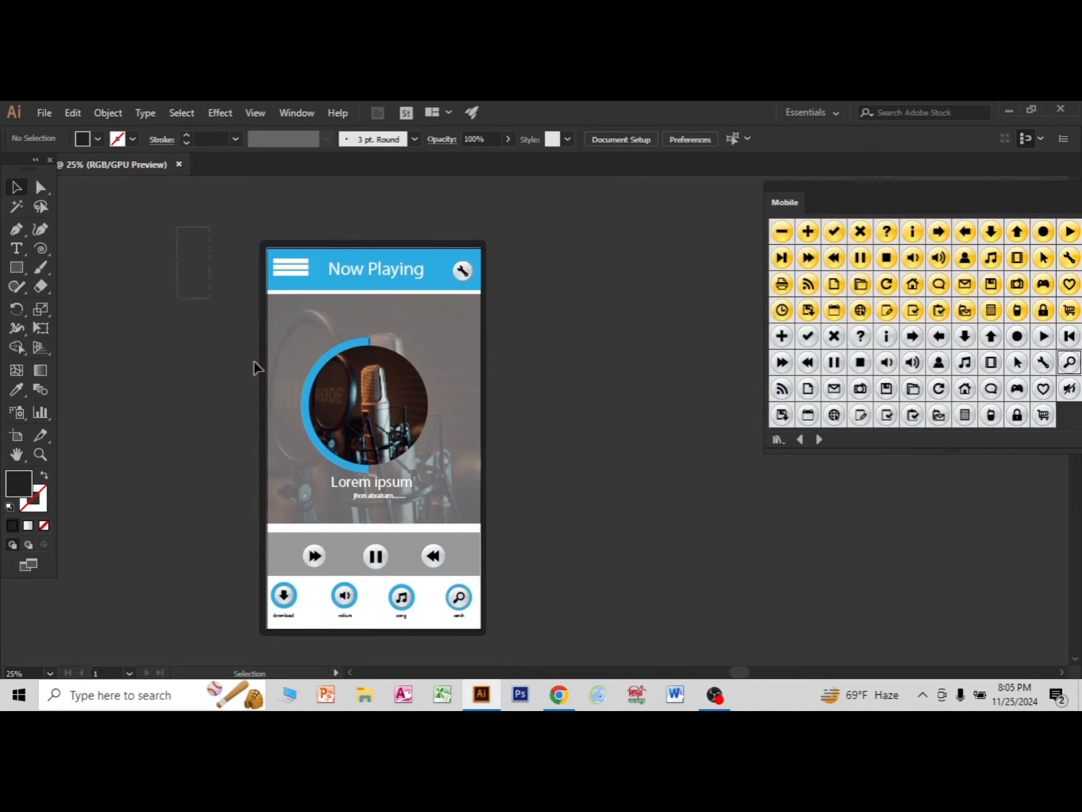
pyautogui.scroll(-2, 621, 627)
pyautogui.moveTo(621, 627); pyautogui.dragTo(623, 615)
pyautogui.click(627, 575)
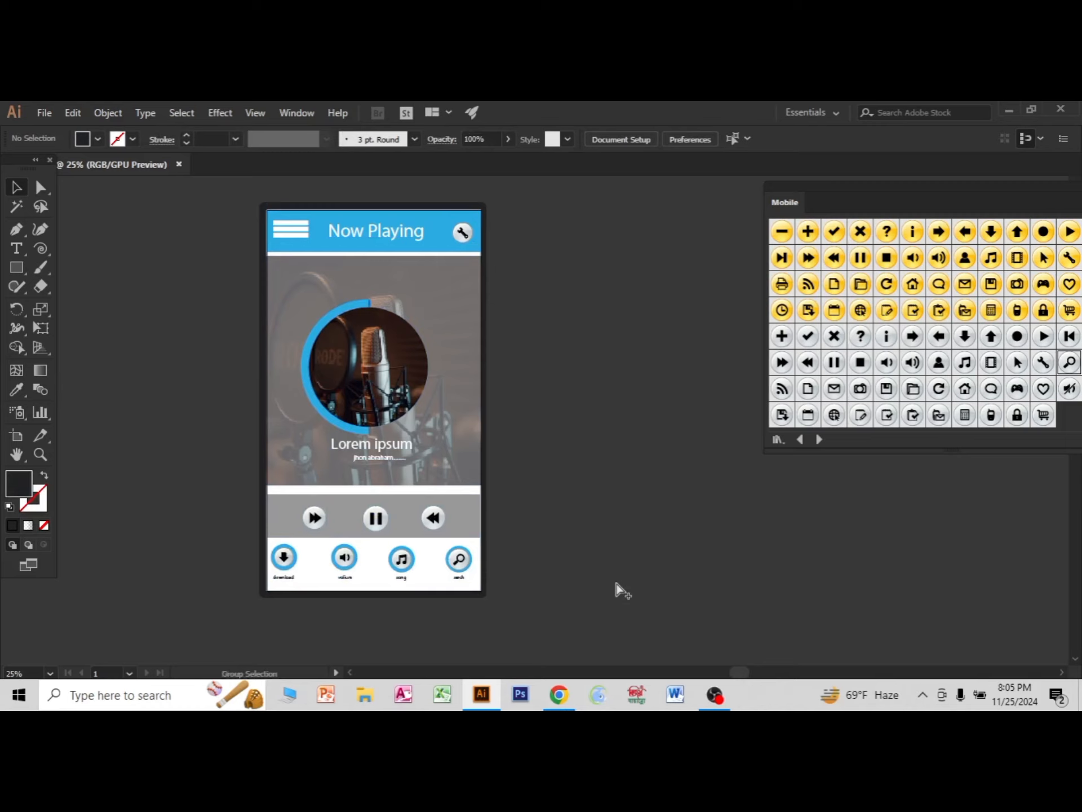
pyautogui.scroll(-1, 616, 583)
pyautogui.scroll(1, 616, 583)
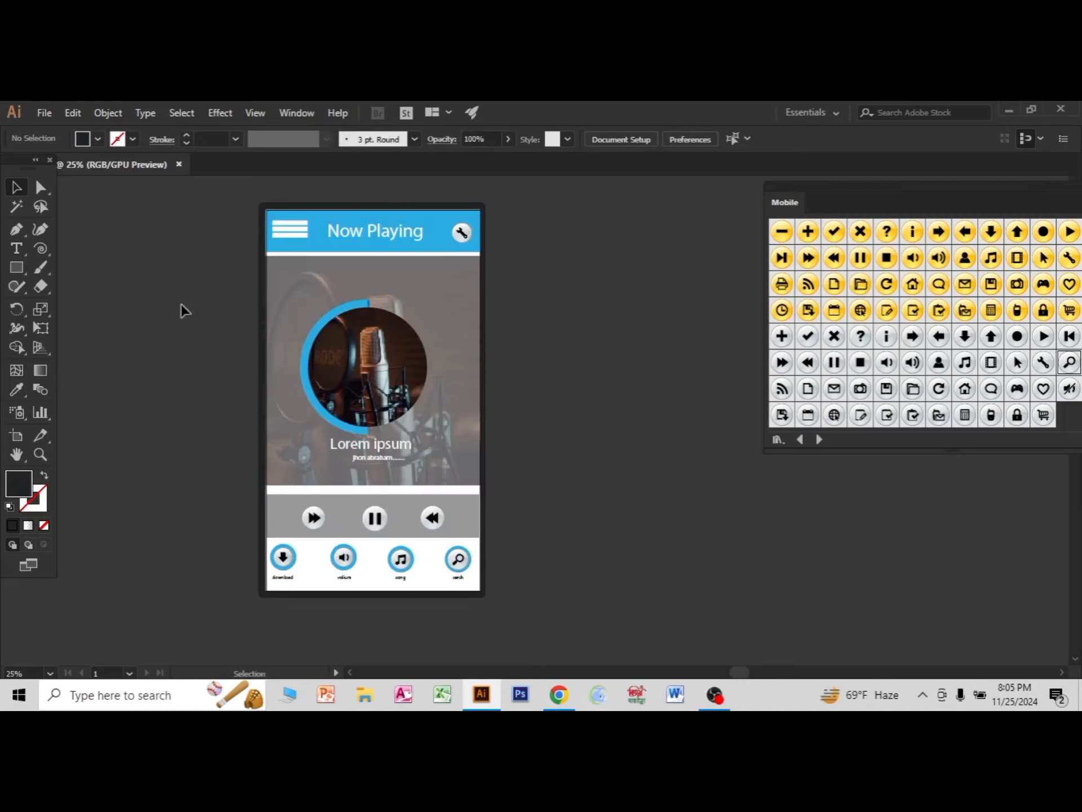